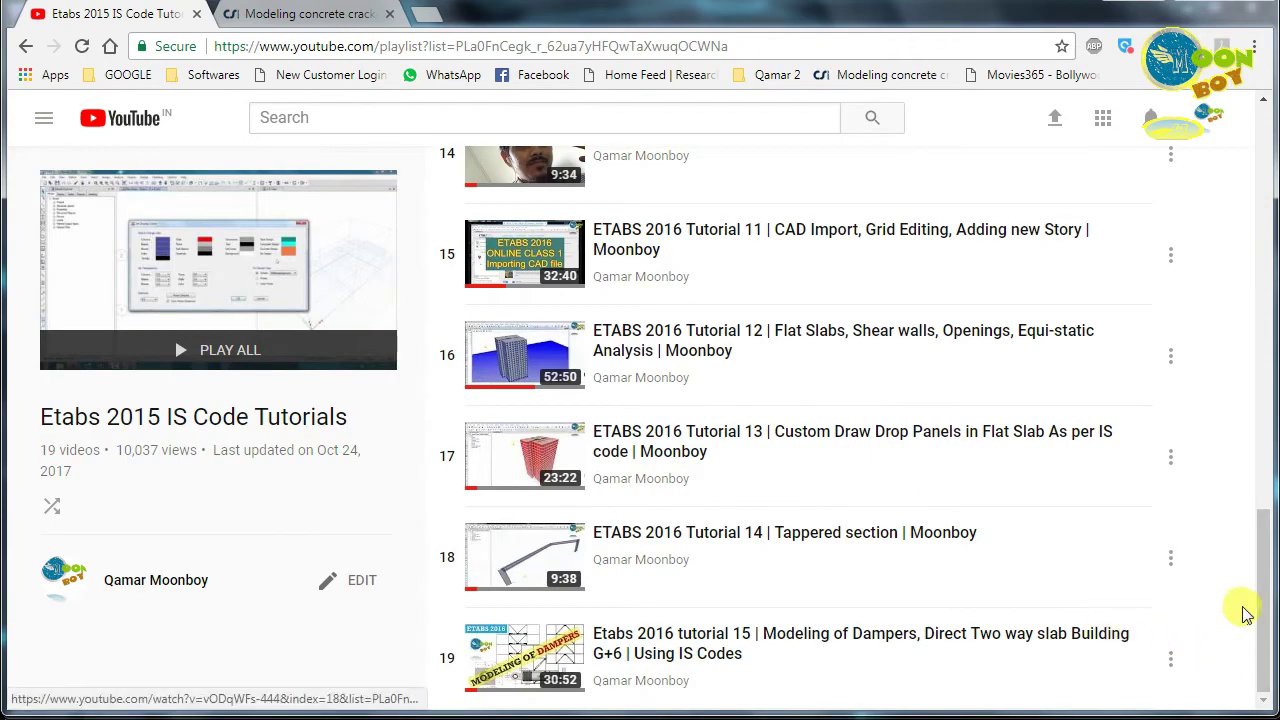
# Scroll the Etabs 2015 IS Code Tutorials playlist back up to the top.
pyautogui.scroll(1, 1260, 640)
pyautogui.moveTo(1262, 640); pyautogui.dragTo(1266, 255)
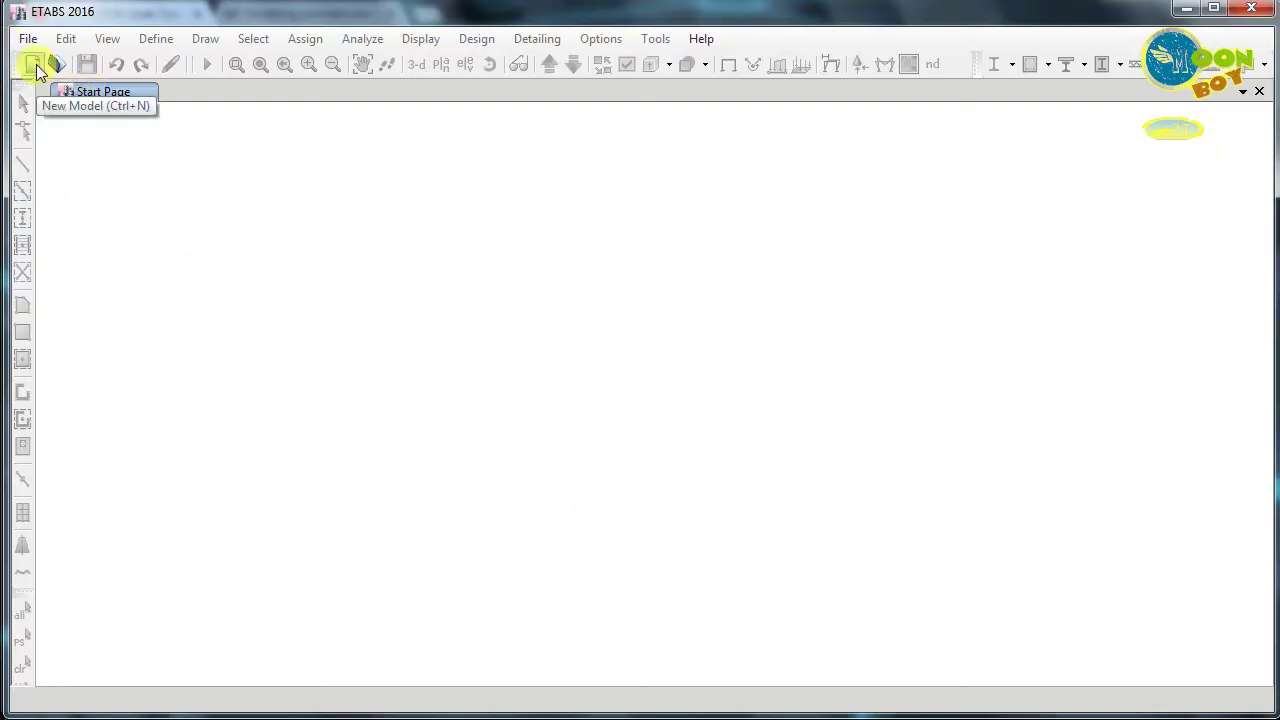
# Start a new model with built-in Metric SI units, Indian sections, IS 800:2007 and IS 456:2000.
pyautogui.click(33, 65)
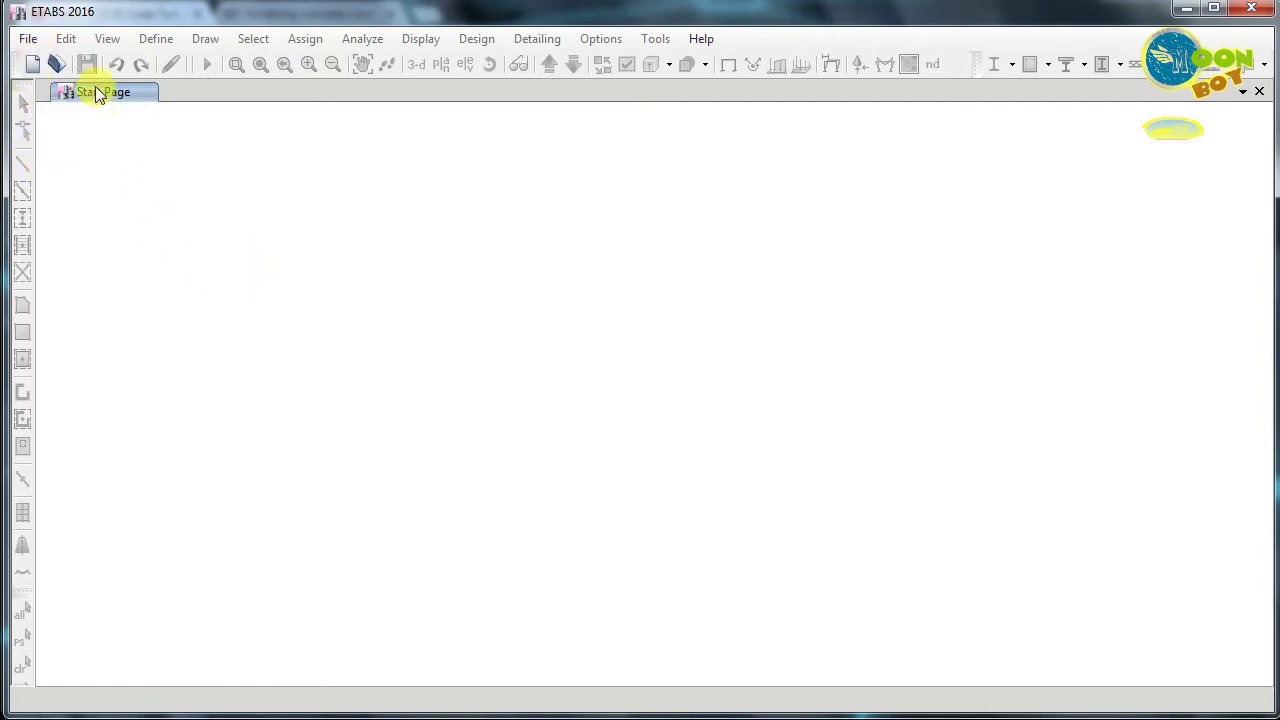
pyautogui.click(28, 39)
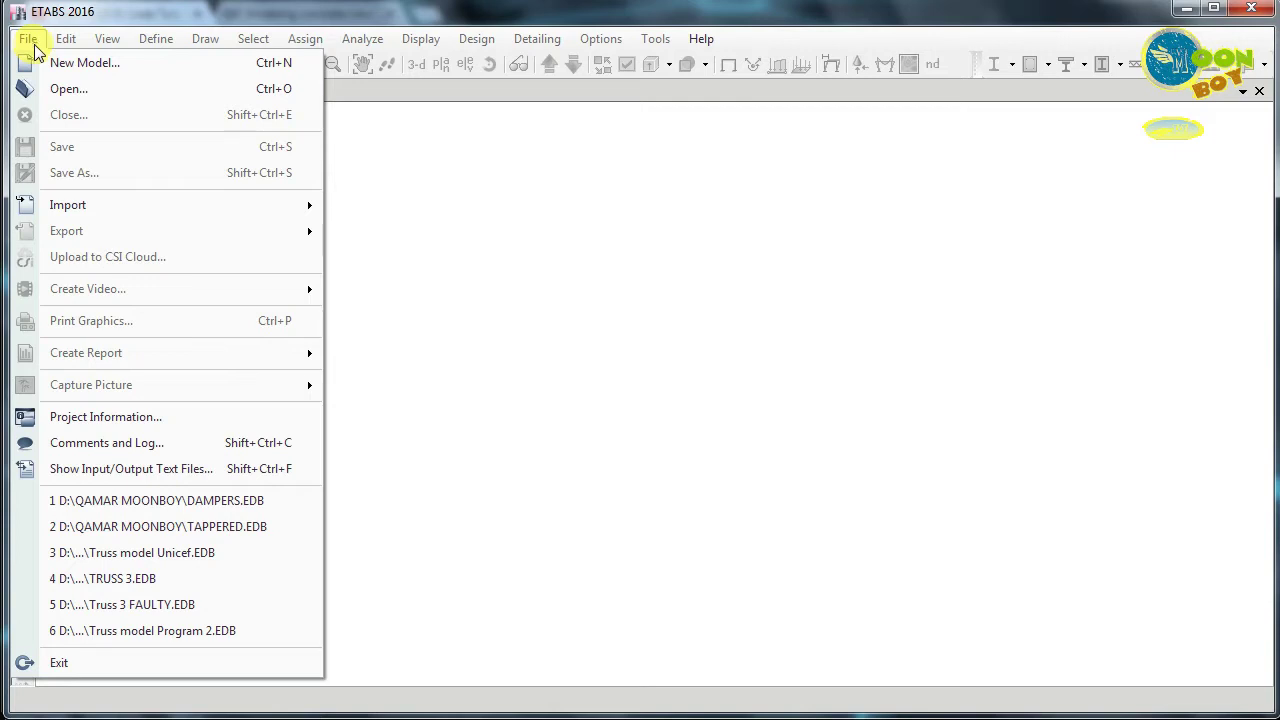
pyautogui.click(62, 62)
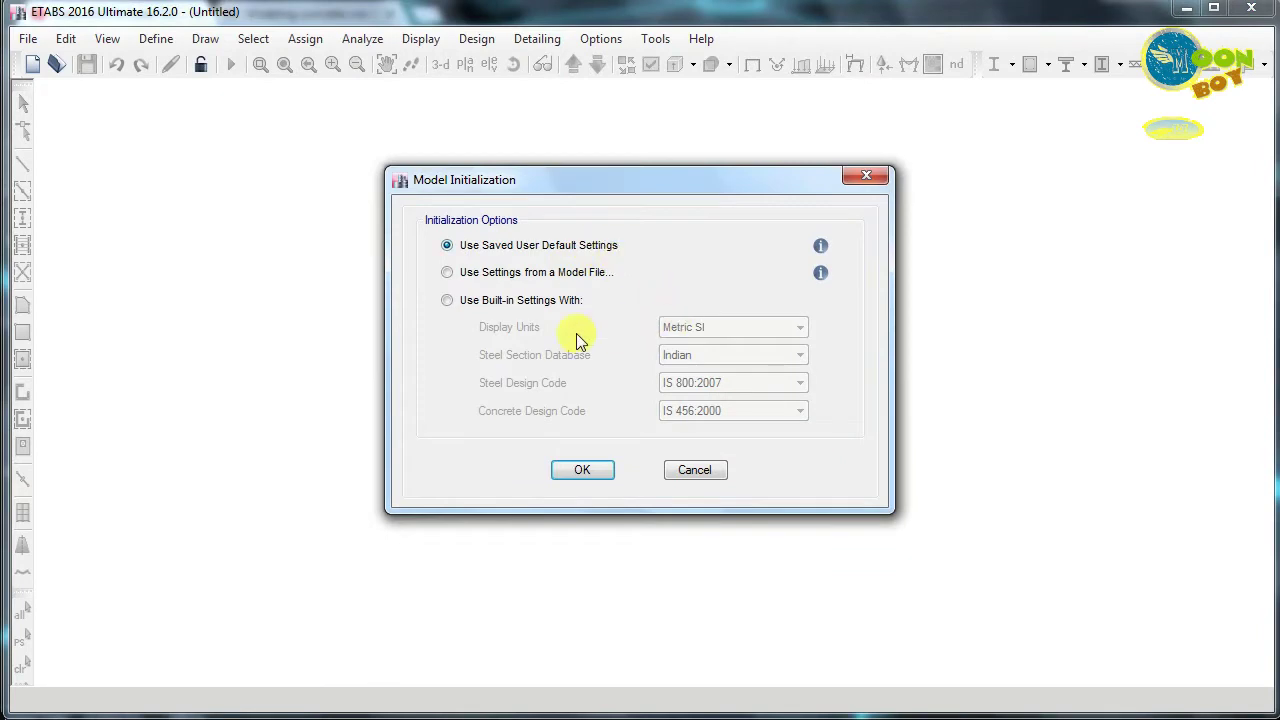
pyautogui.click(474, 307)
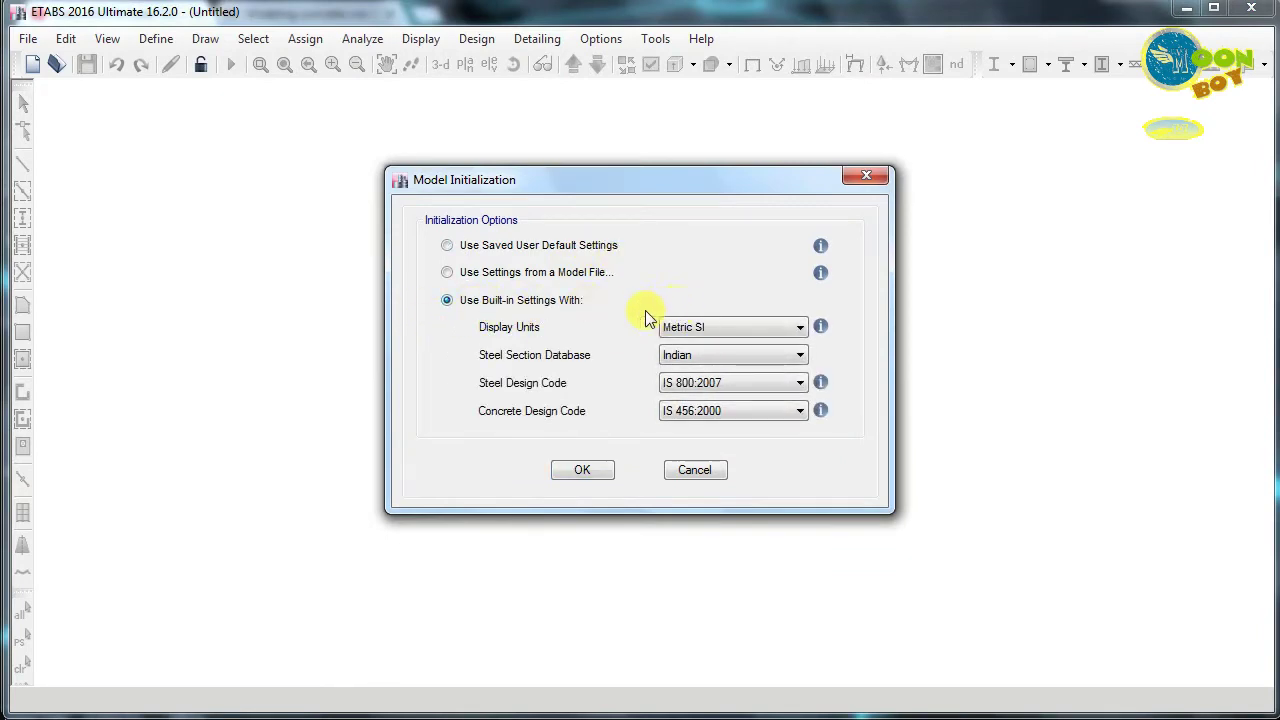
pyautogui.click(732, 326)
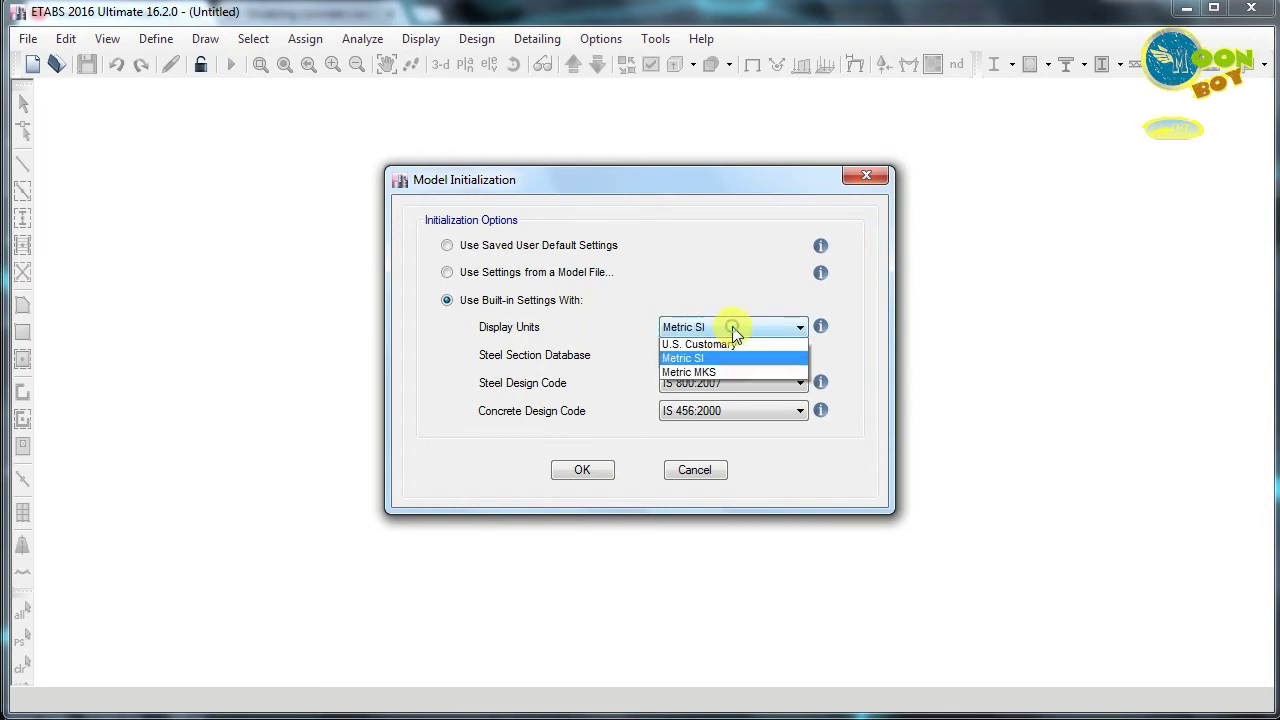
pyautogui.click(731, 331)
pyautogui.click(716, 360)
pyautogui.click(716, 360)
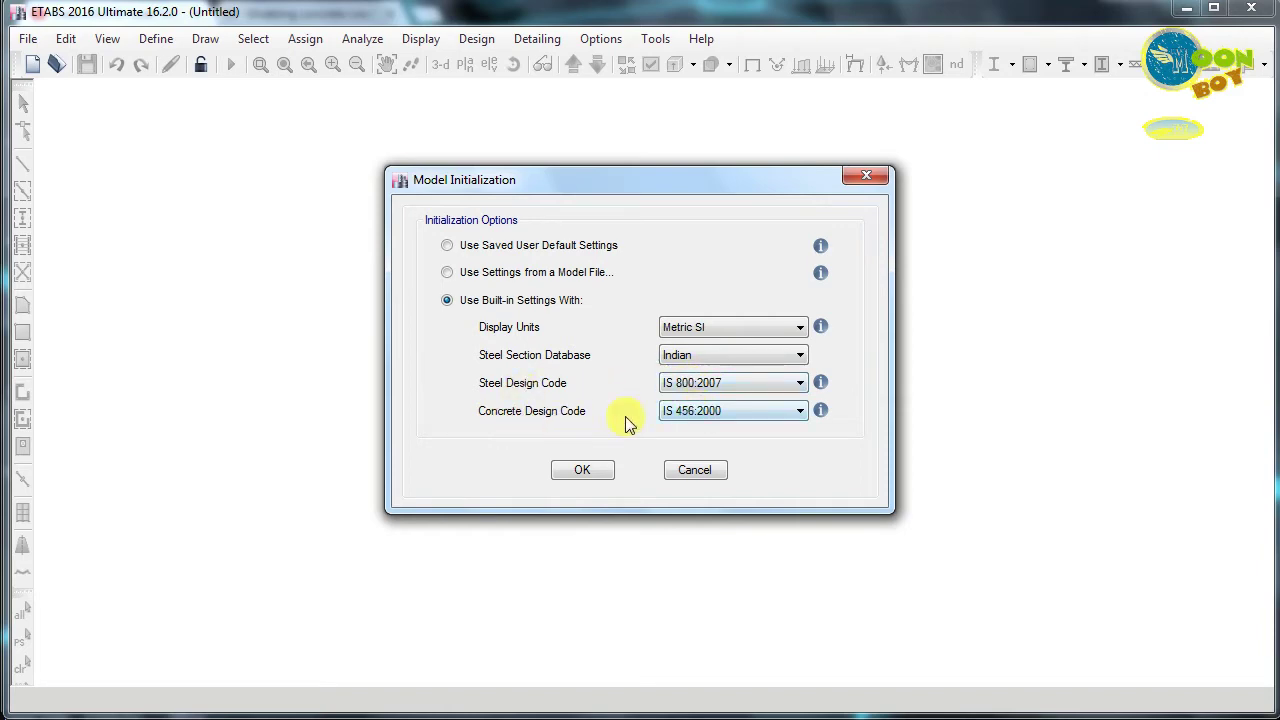
pyautogui.click(709, 409)
pyautogui.click(700, 414)
pyautogui.click(588, 469)
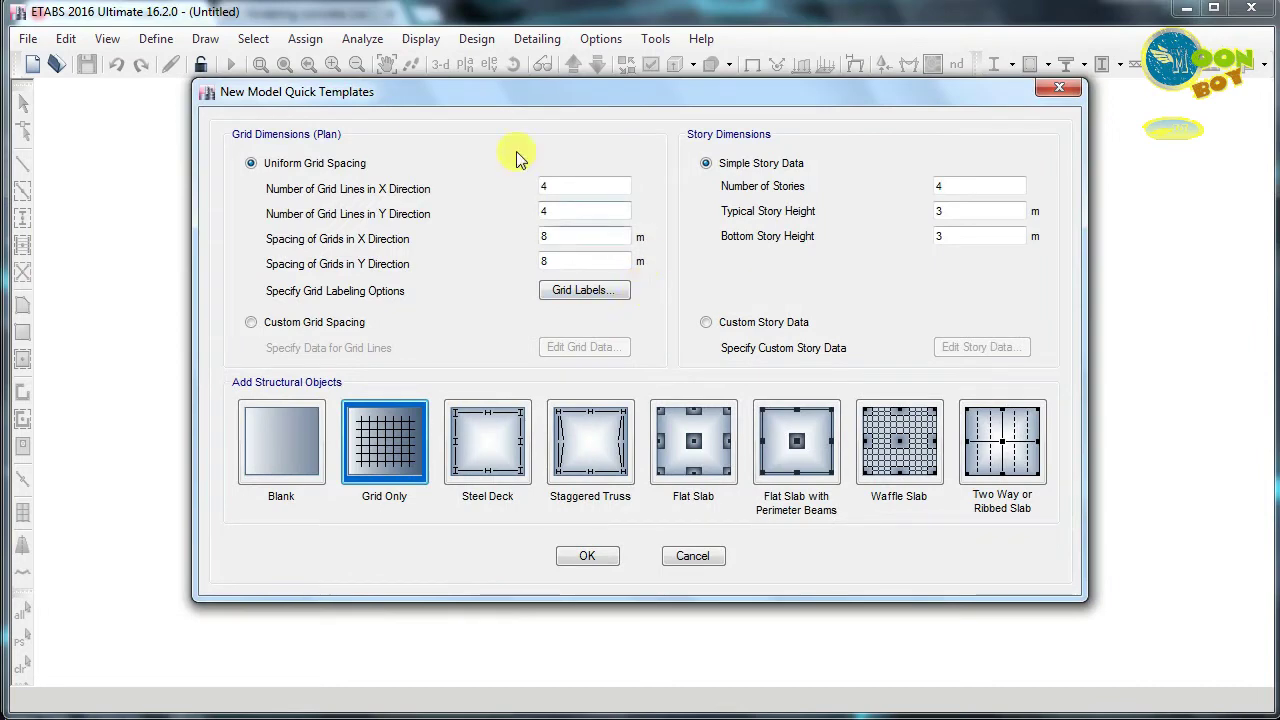
# Set the grid to 6 by 8 lines spaced 5 m and 4 m.
pyautogui.moveTo(547, 93)
pyautogui.mouseDown()
pyautogui.moveTo(490, 118)
pyautogui.moveTo(546, 118)
pyautogui.mouseUp()
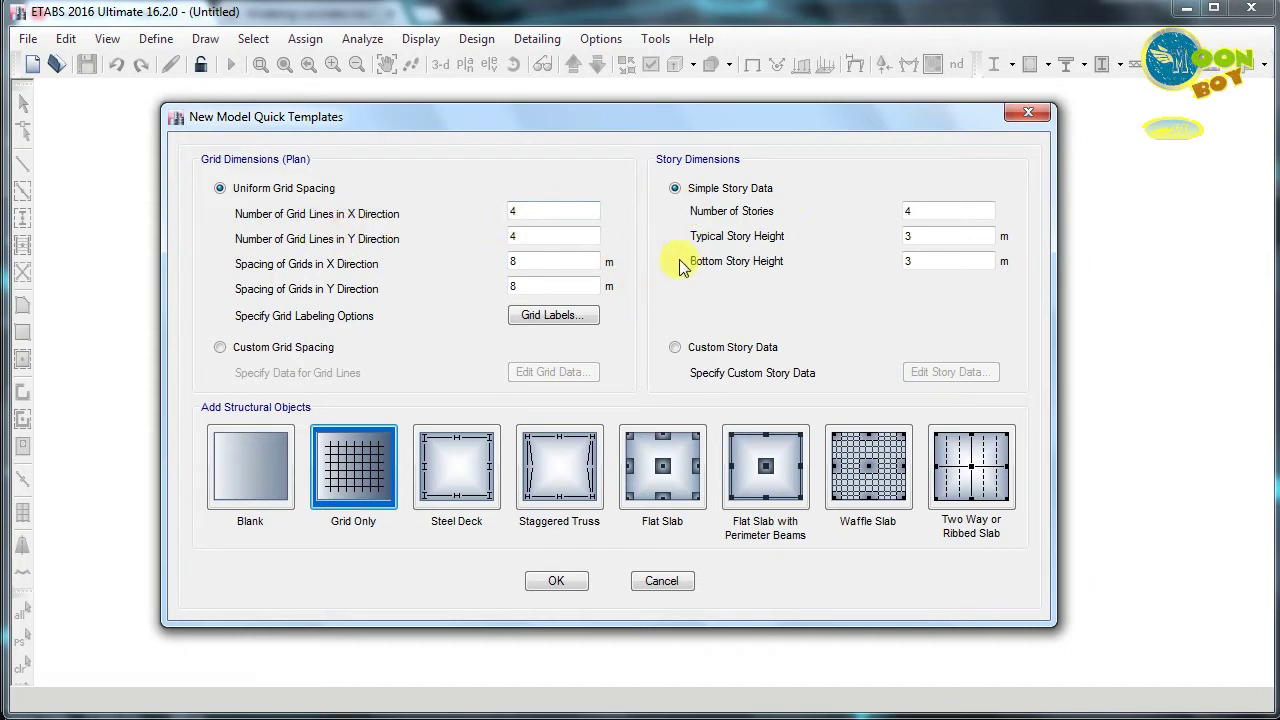
pyautogui.doubleClick(515, 261)
pyautogui.write('5')
pyautogui.doubleClick(514, 286)
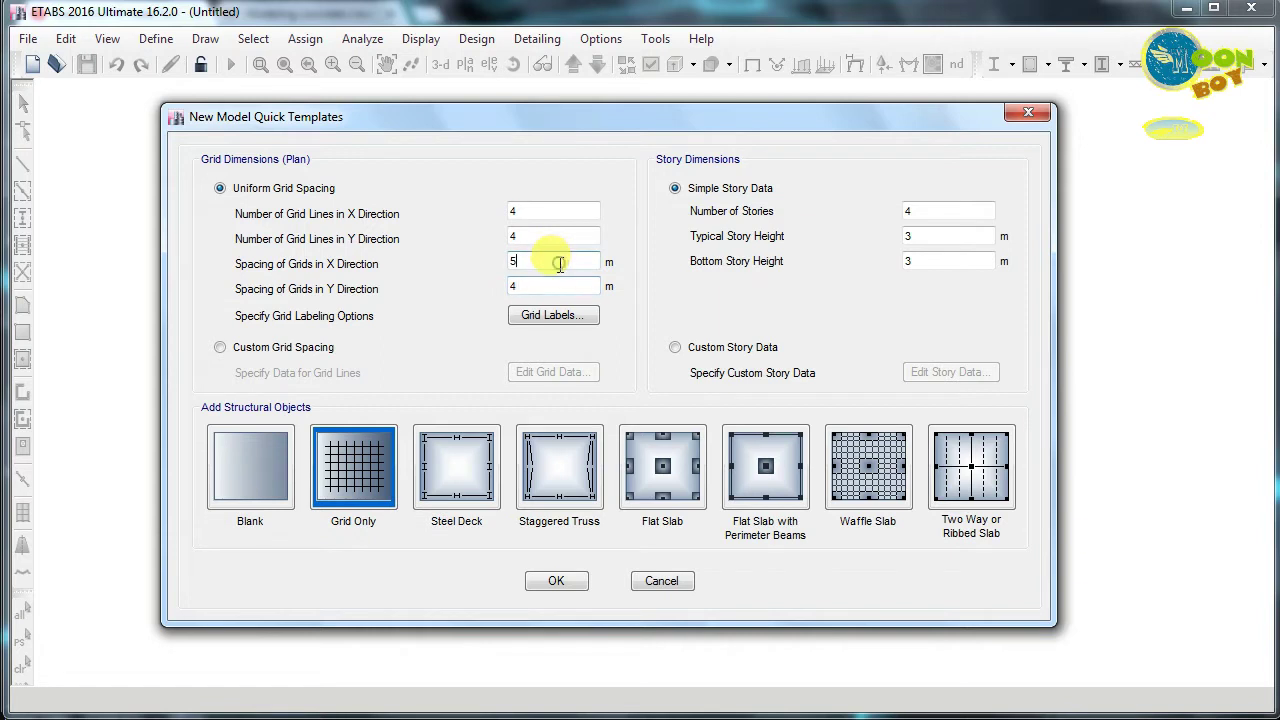
pyautogui.doubleClick(515, 236)
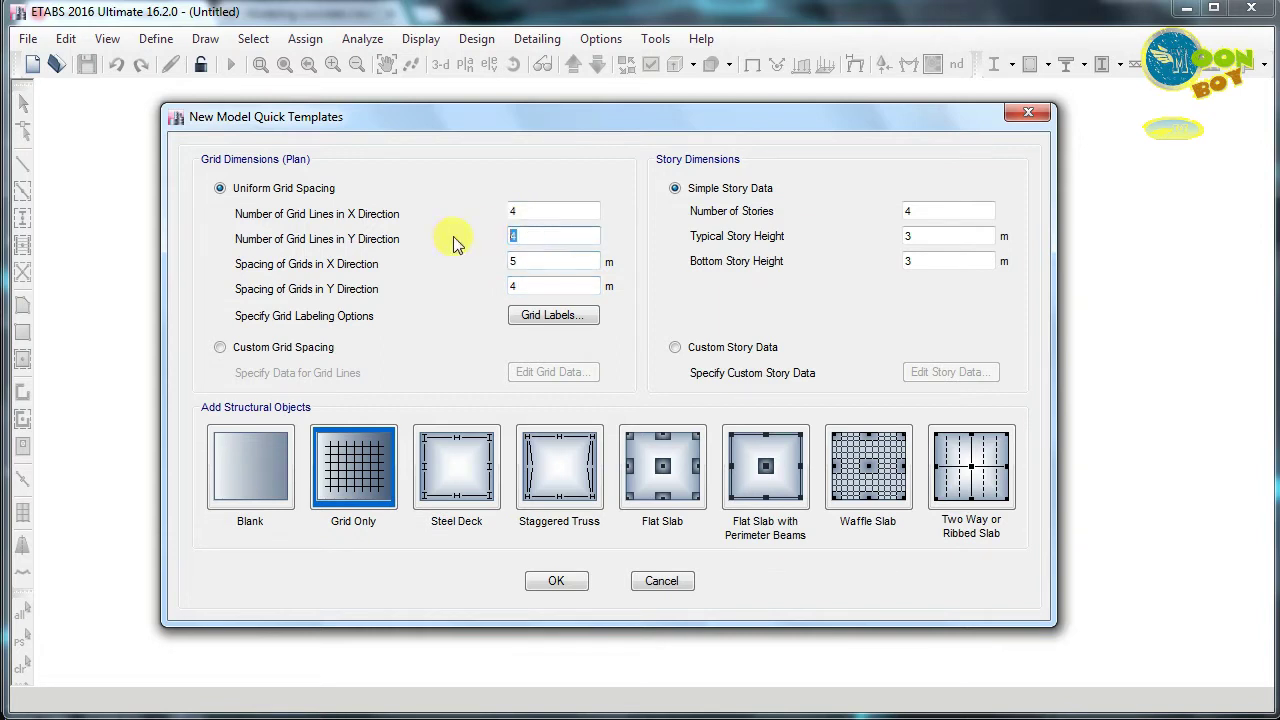
pyautogui.write('8')
pyautogui.doubleClick(518, 212)
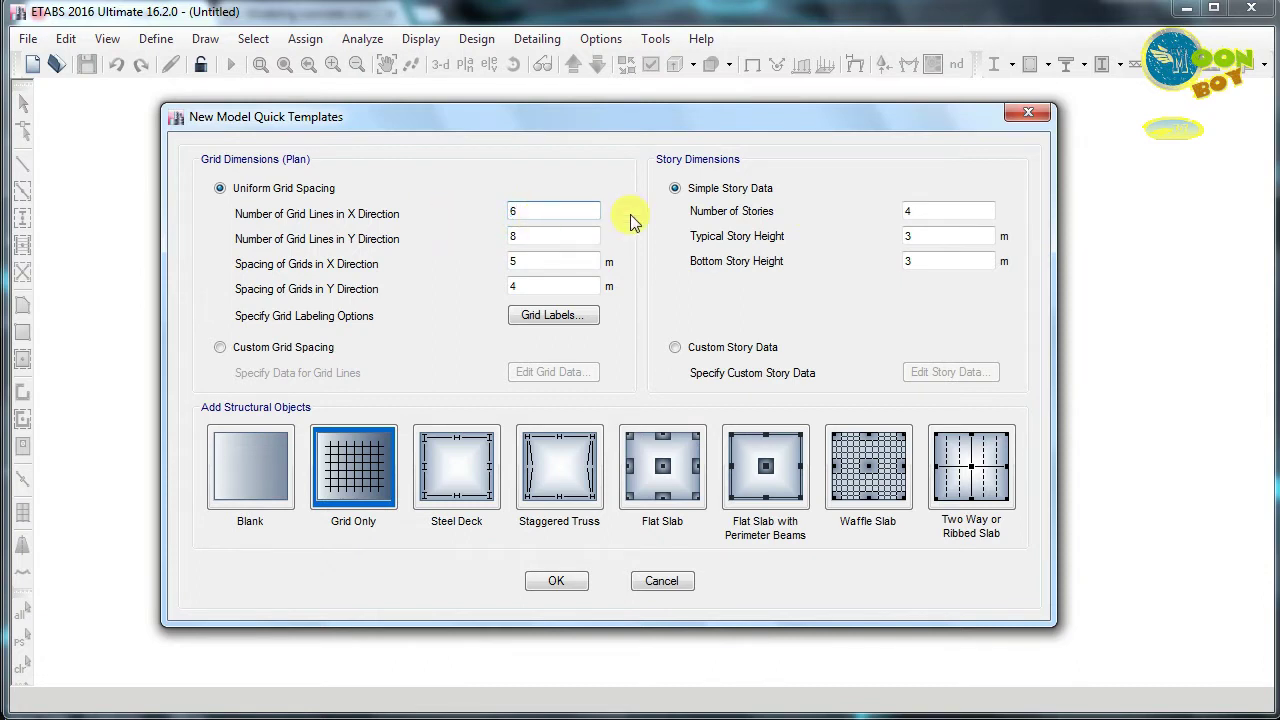
# Set 6 stories with a 2.8 m bottom story and create the Grid Only model.
pyautogui.doubleClick(910, 210)
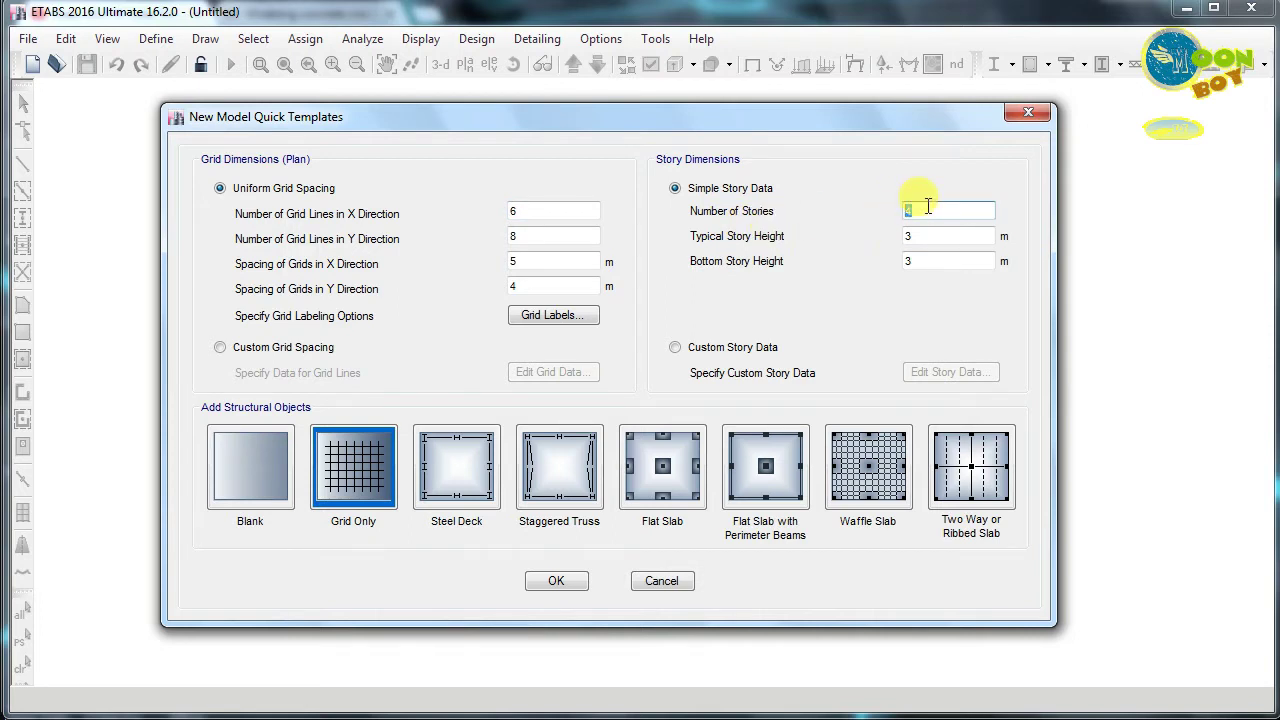
pyautogui.write('6')
pyautogui.doubleClick(920, 237)
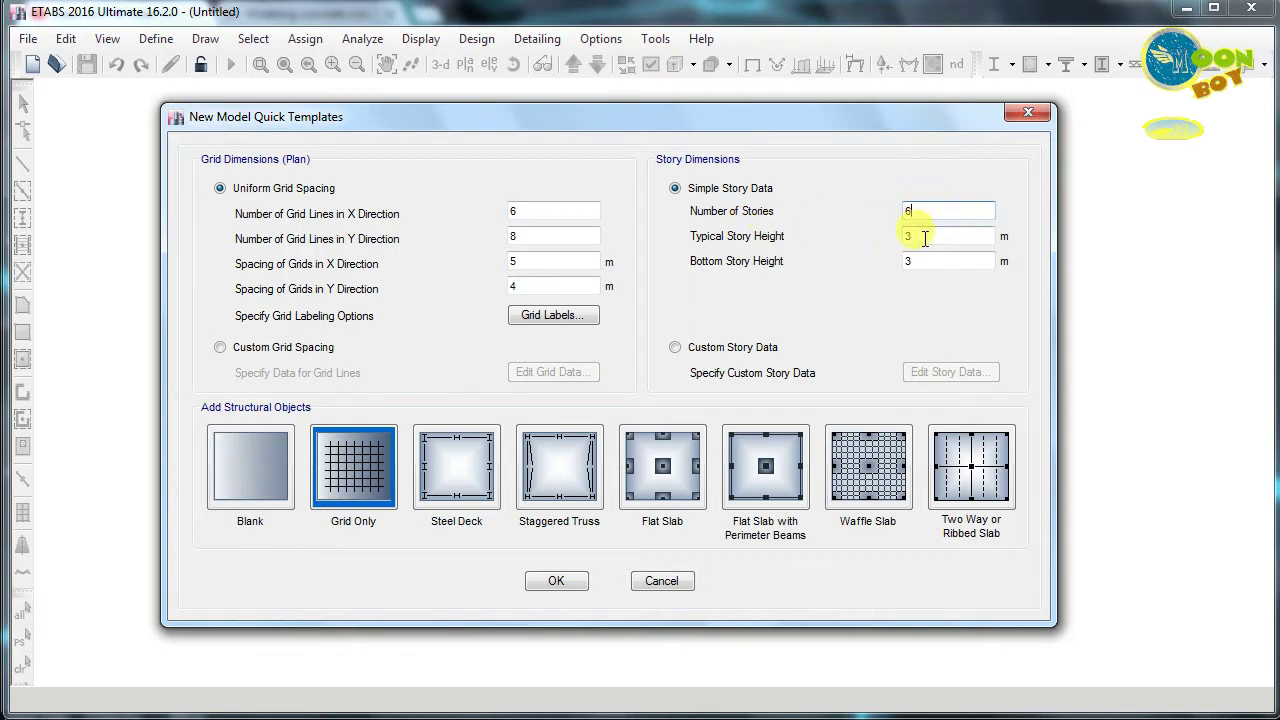
pyautogui.doubleClick(925, 261)
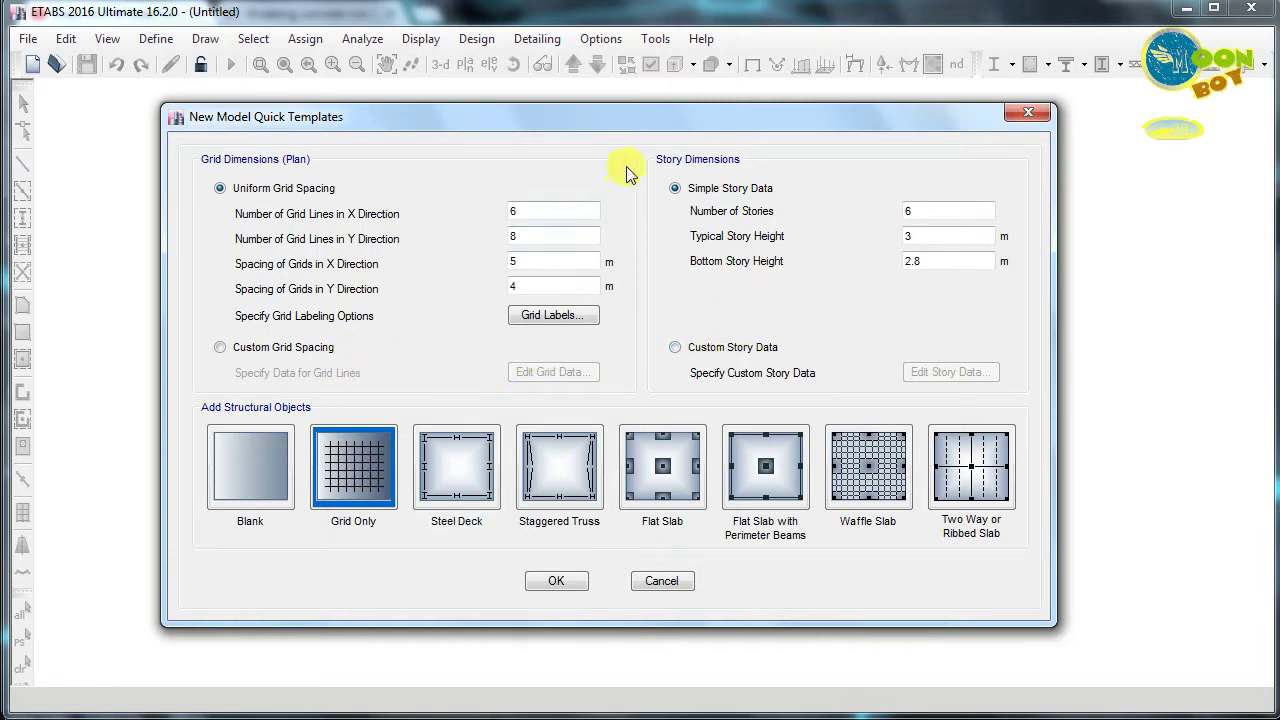
pyautogui.moveTo(643, 127)
pyautogui.mouseDown()
pyautogui.moveTo(663, 123)
pyautogui.moveTo(655, 139)
pyautogui.mouseUp()
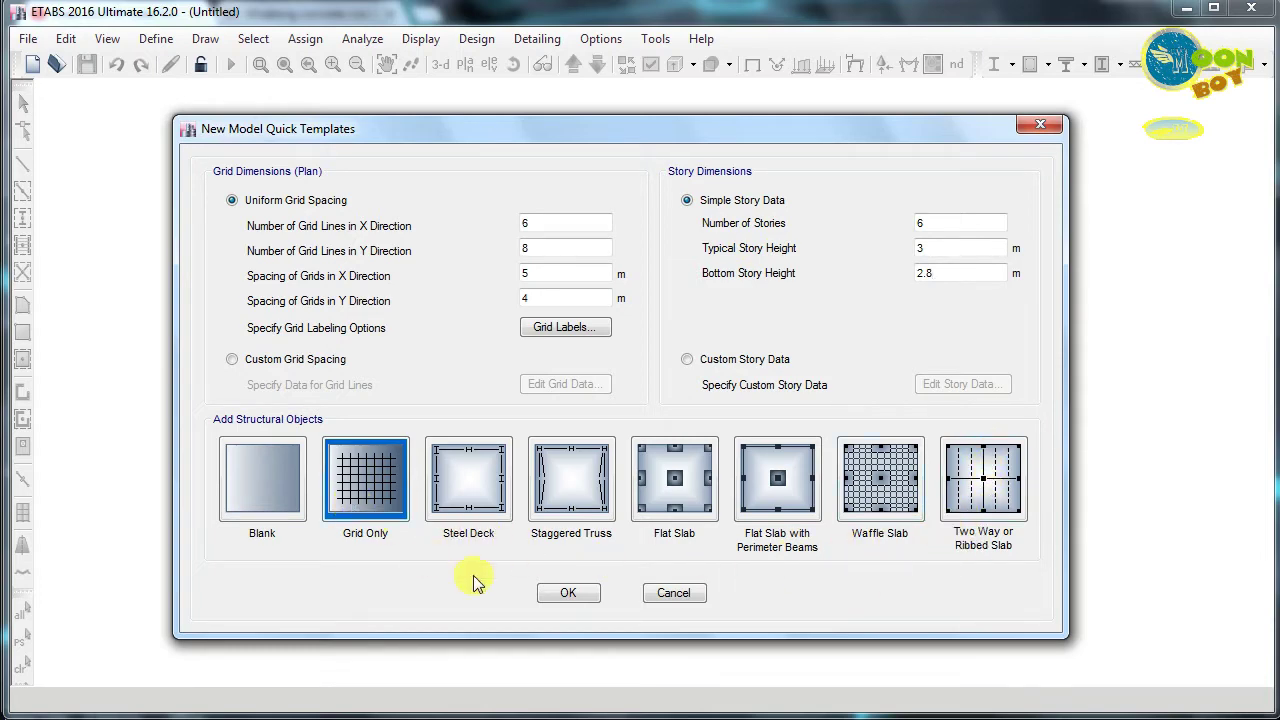
pyautogui.click(566, 595)
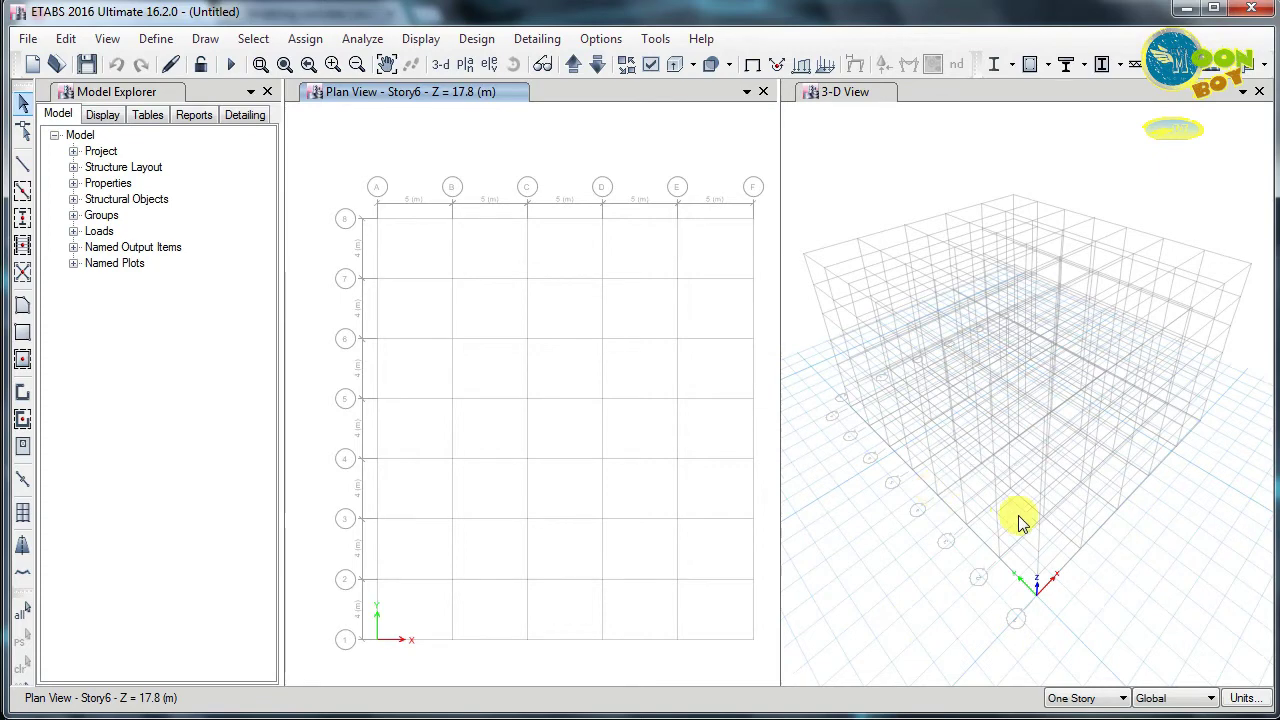
# Apply the current display options to all windows.
pyautogui.click(650, 66)
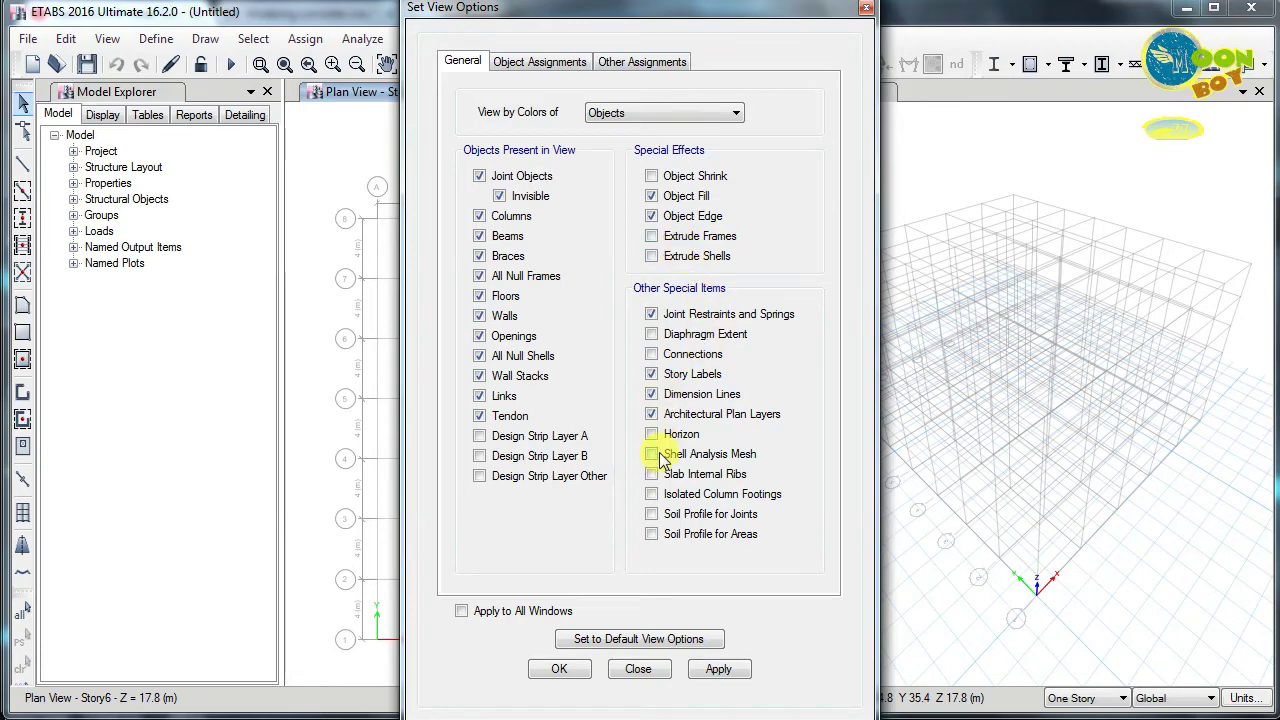
pyautogui.click(461, 611)
pyautogui.click(716, 669)
pyautogui.click(565, 669)
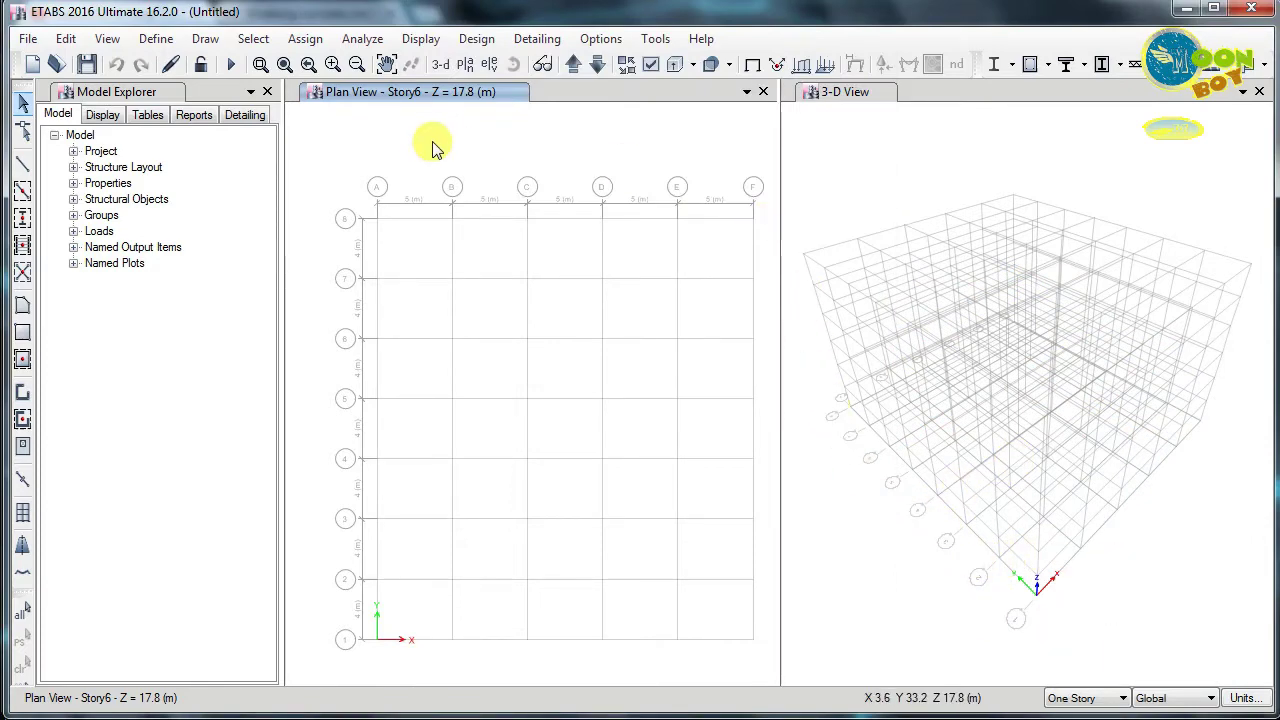
# Change the G1 grid system's line colour to magenta.
pyautogui.click(65, 38)
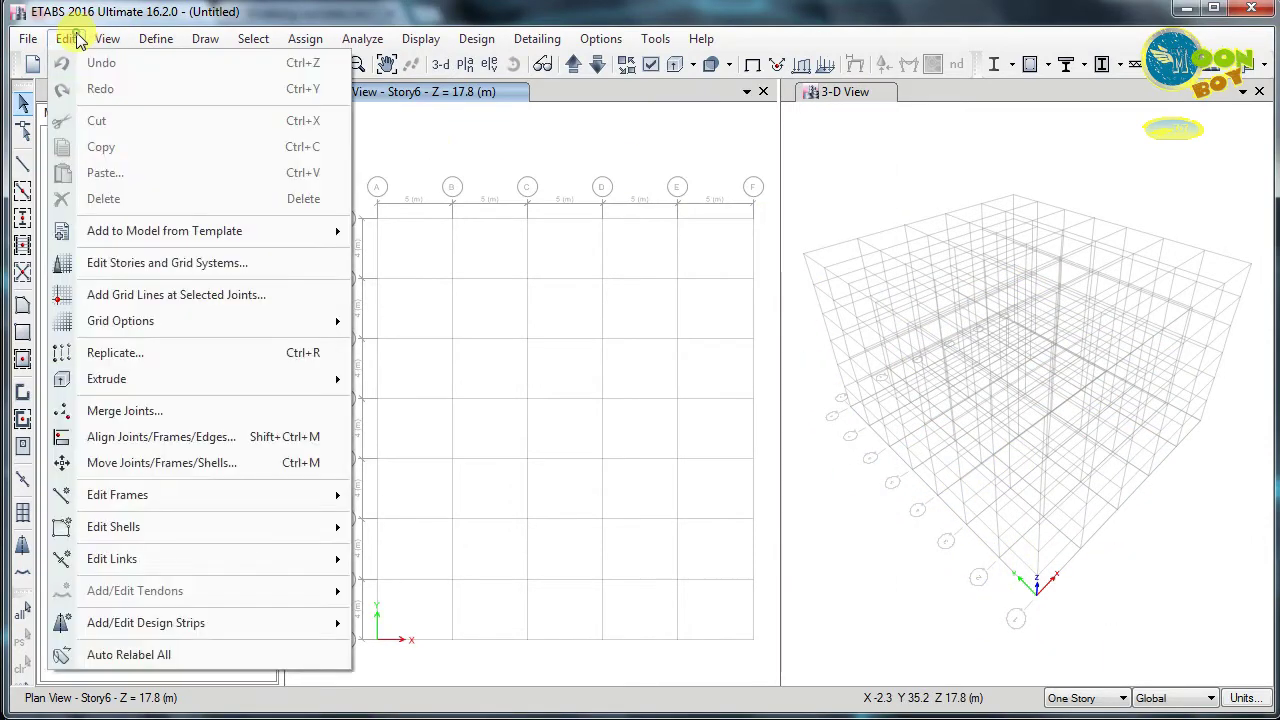
pyautogui.click(118, 262)
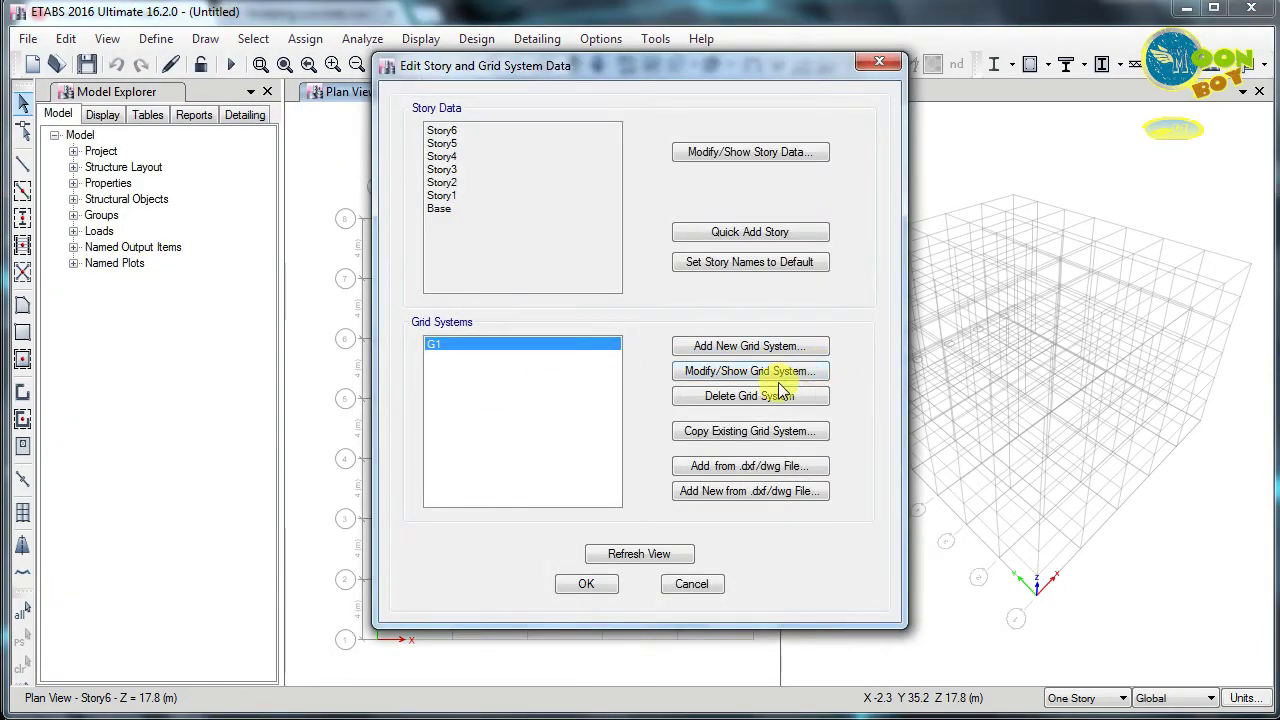
pyautogui.click(729, 370)
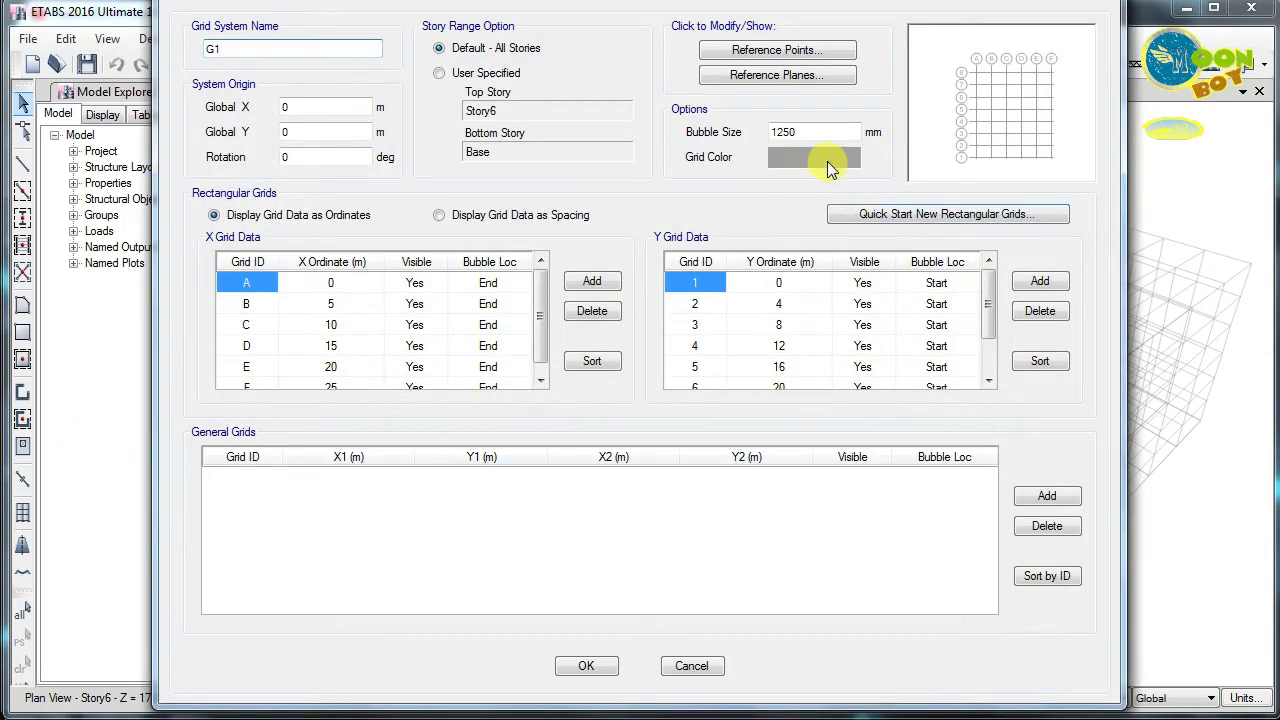
pyautogui.click(827, 161)
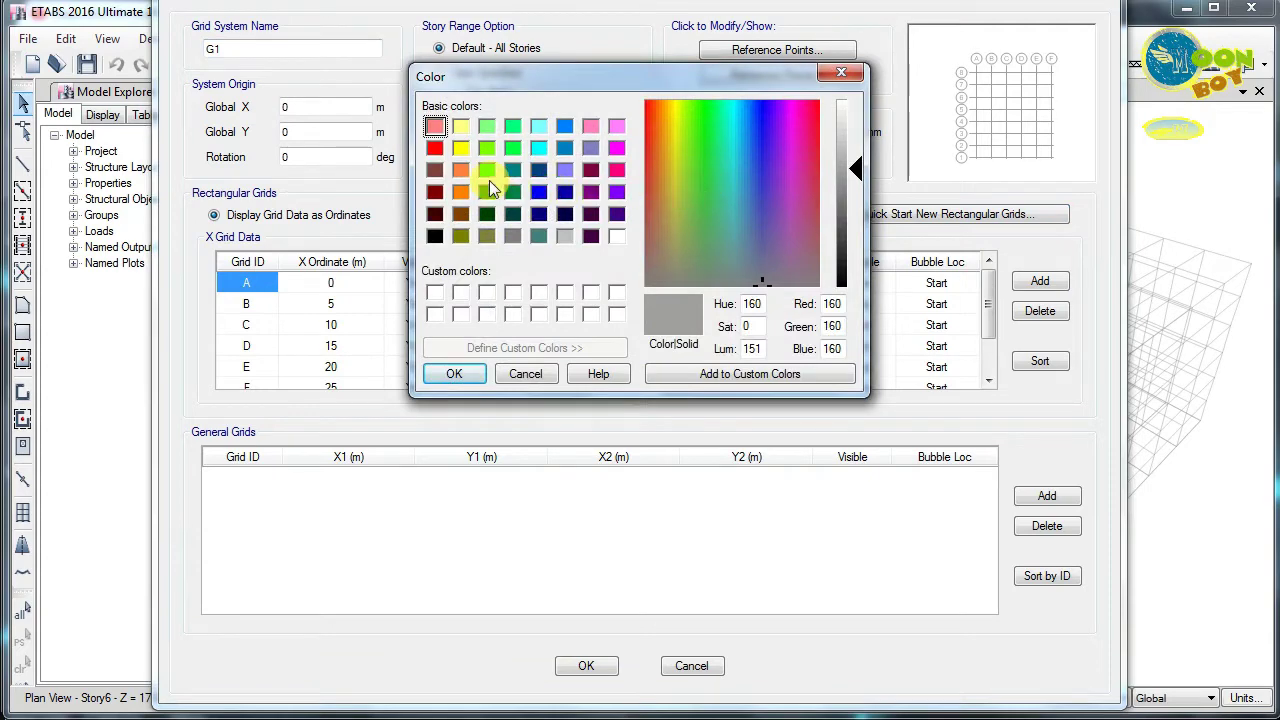
pyautogui.click(619, 170)
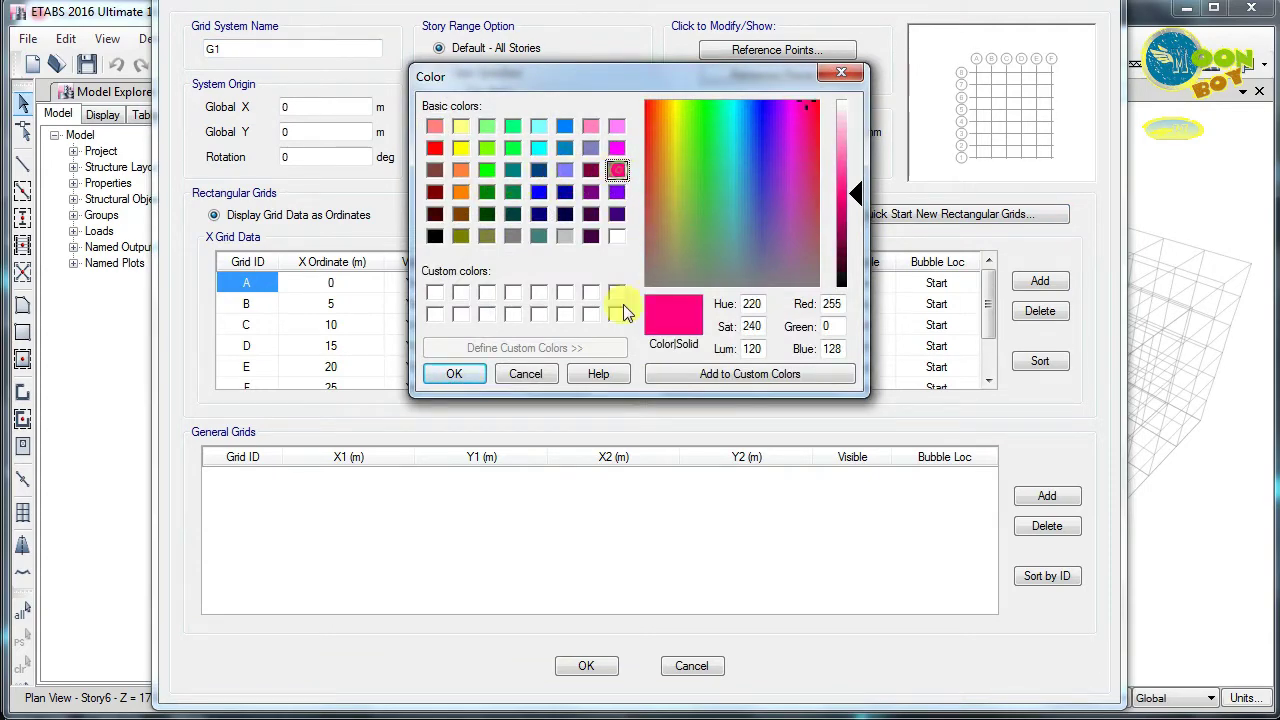
pyautogui.click(617, 150)
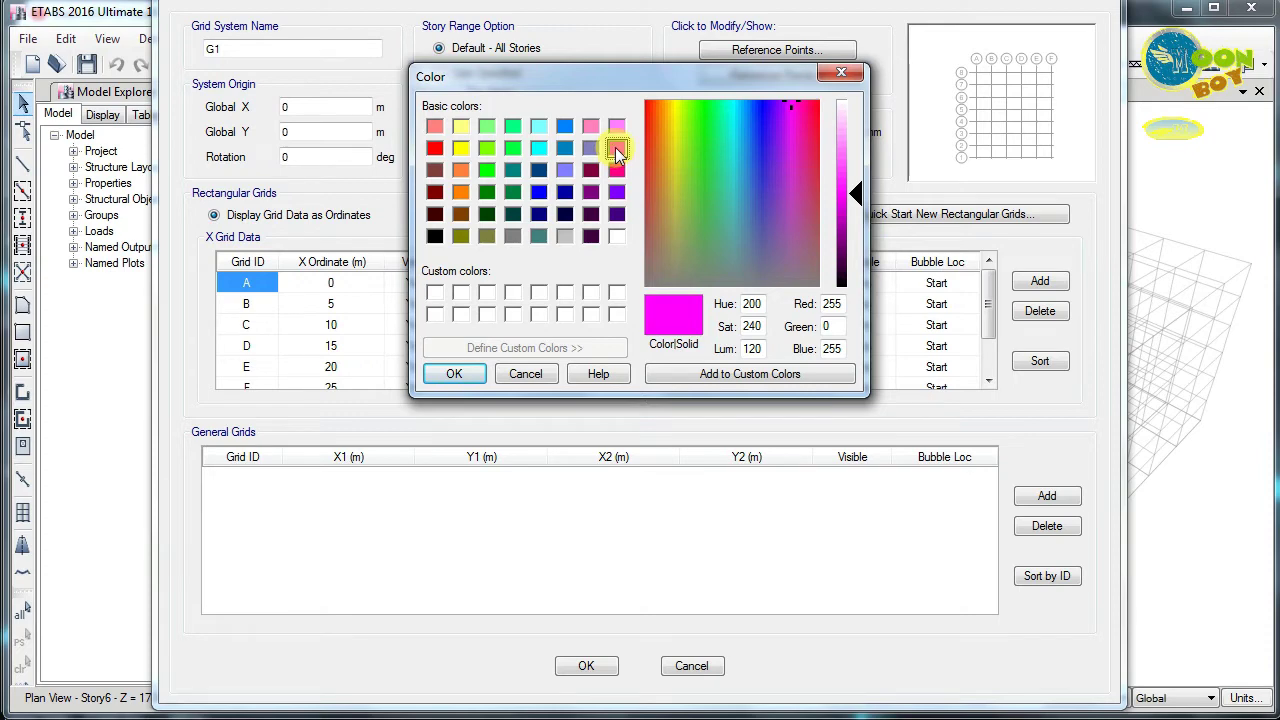
pyautogui.click(455, 374)
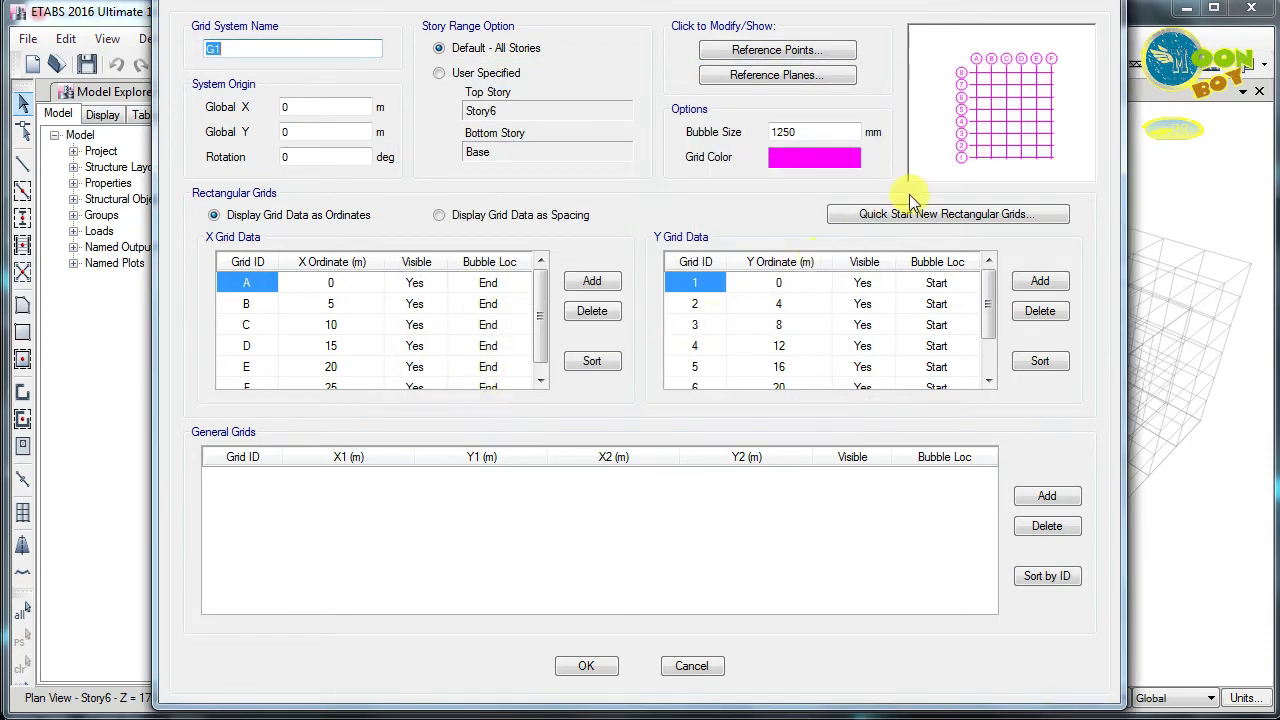
pyautogui.click(588, 667)
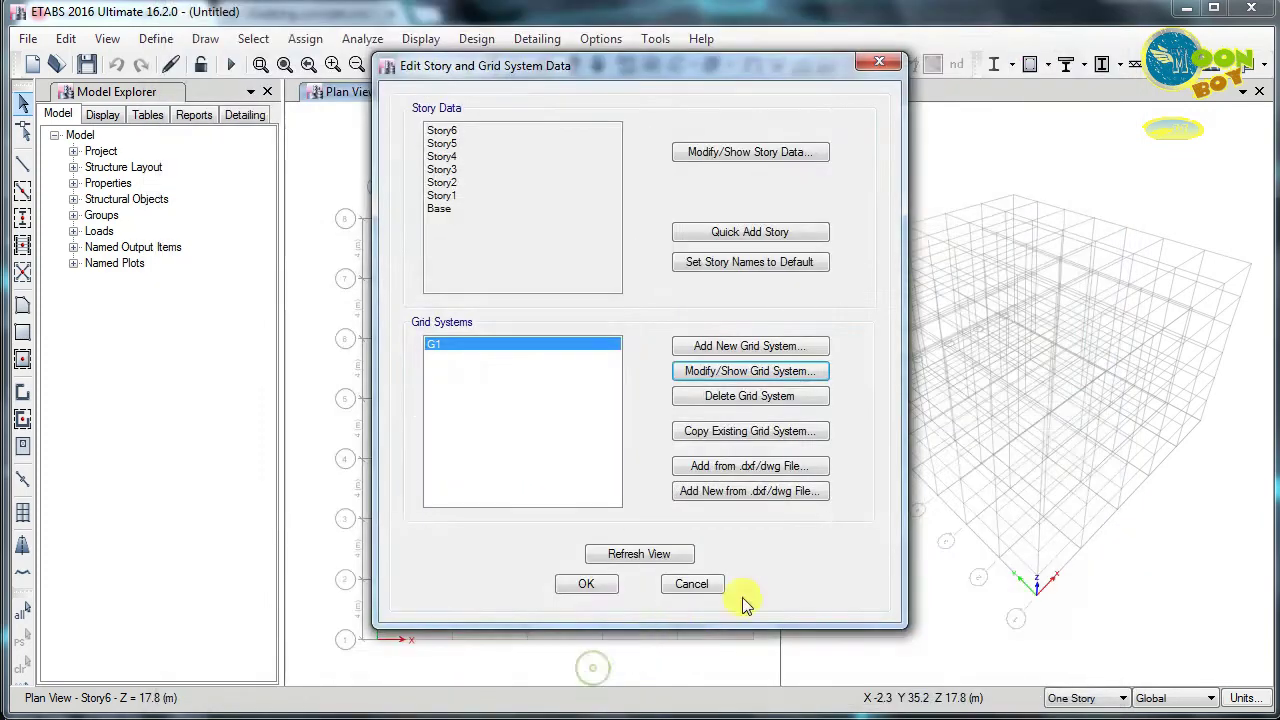
pyautogui.click(590, 585)
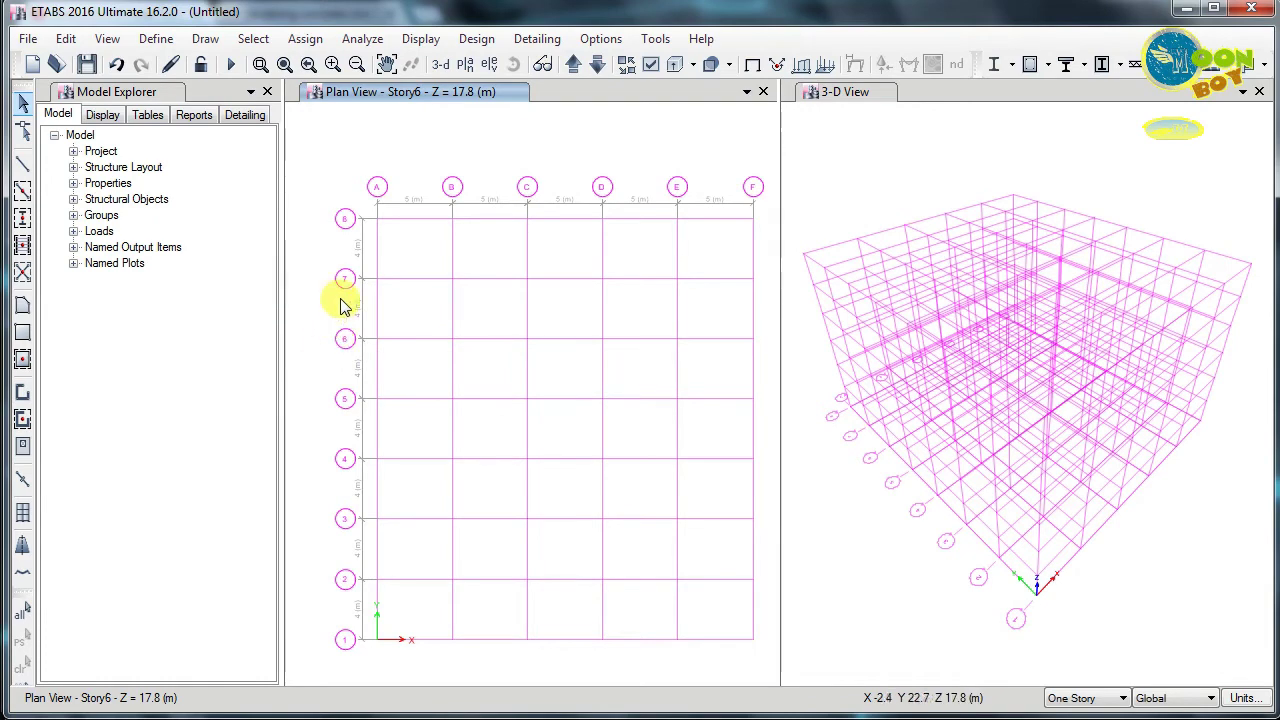
# Start a new Concrete material with the design region set to India.
pyautogui.click(156, 38)
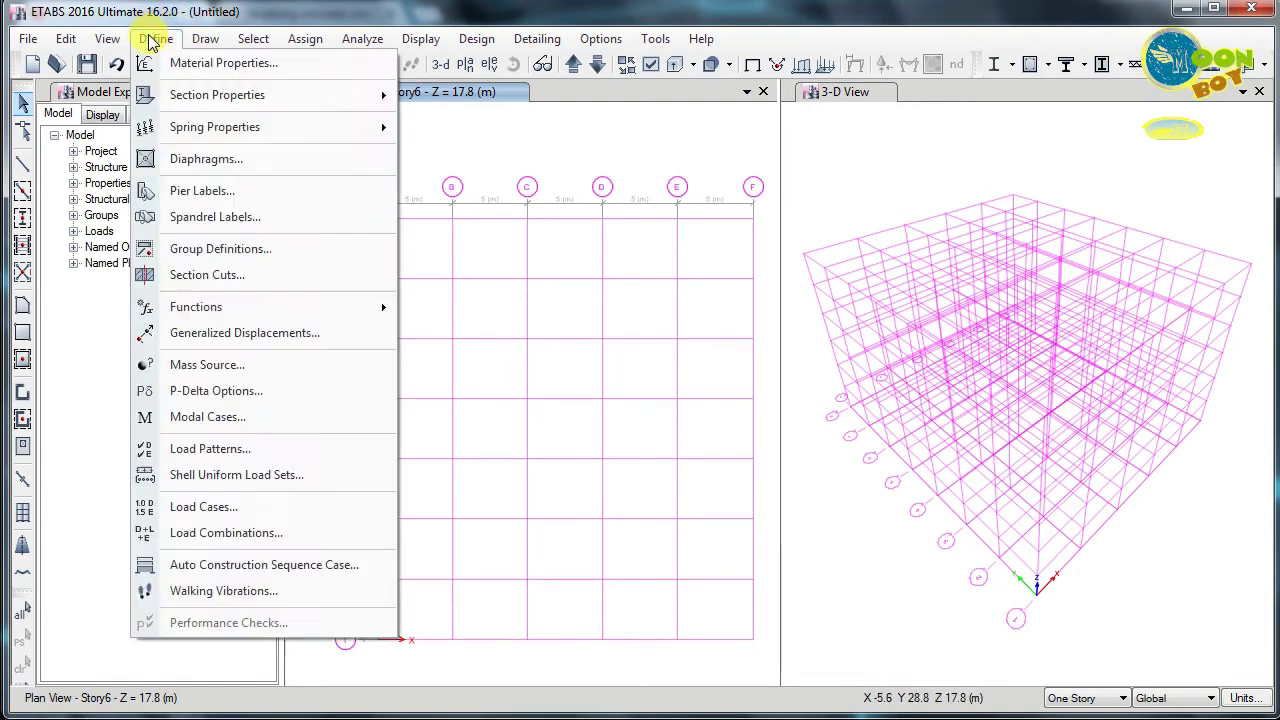
pyautogui.click(178, 57)
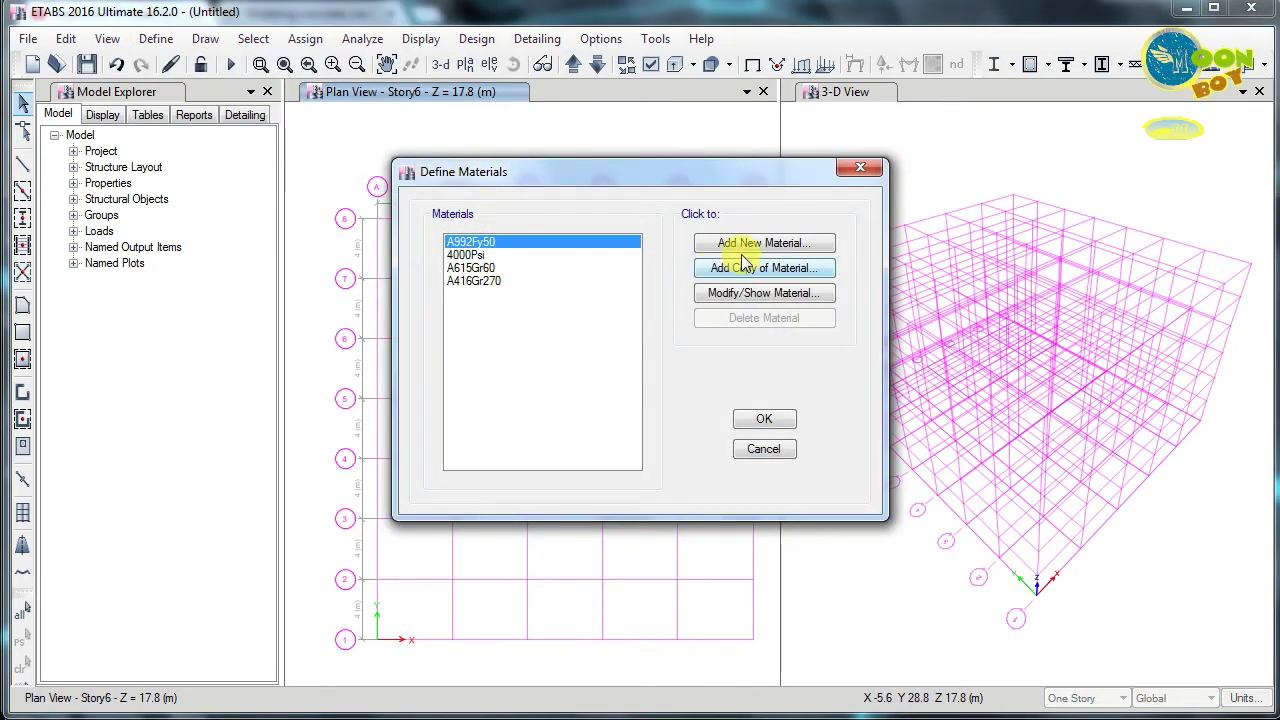
pyautogui.click(742, 244)
pyautogui.click(605, 316)
pyautogui.click(600, 294)
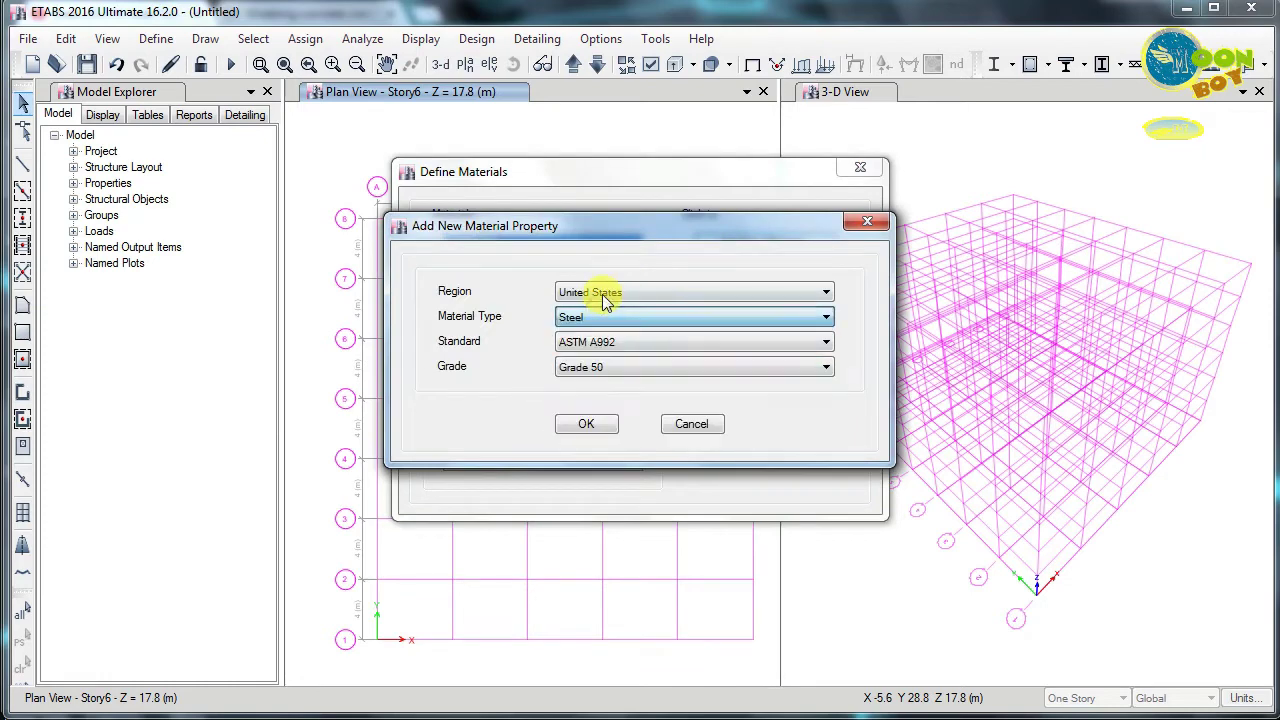
pyautogui.click(600, 292)
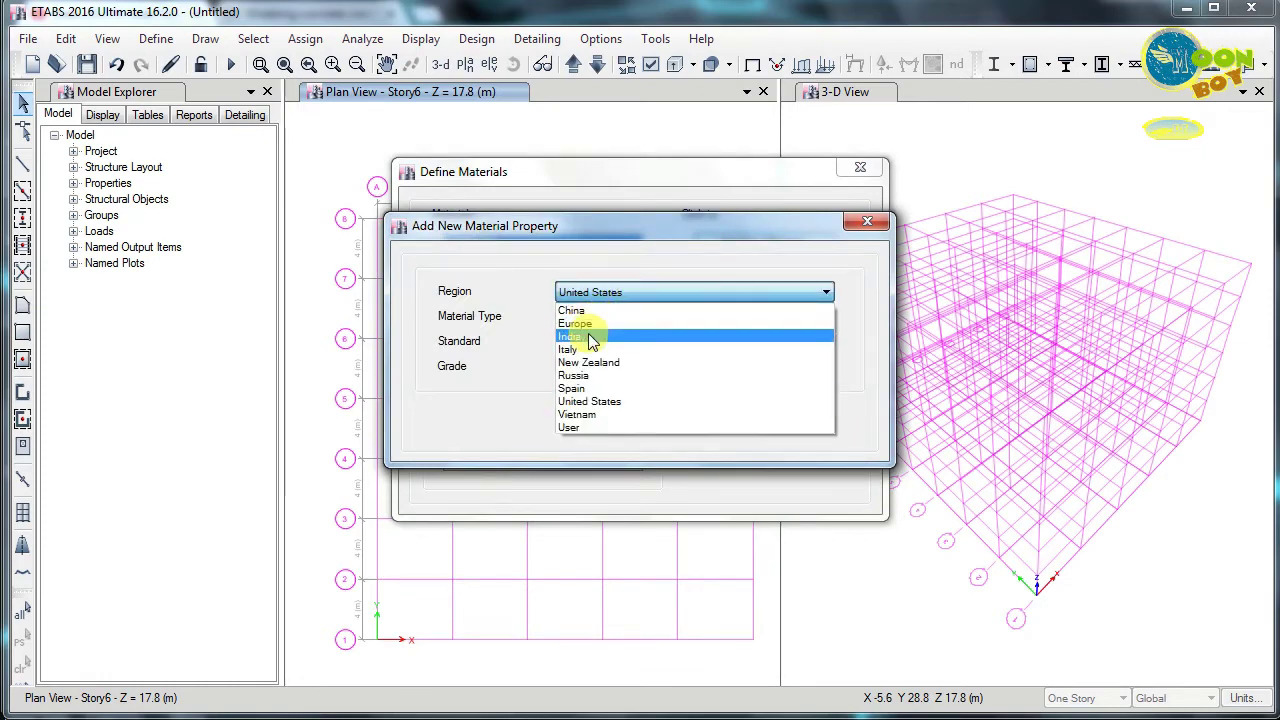
pyautogui.click(592, 338)
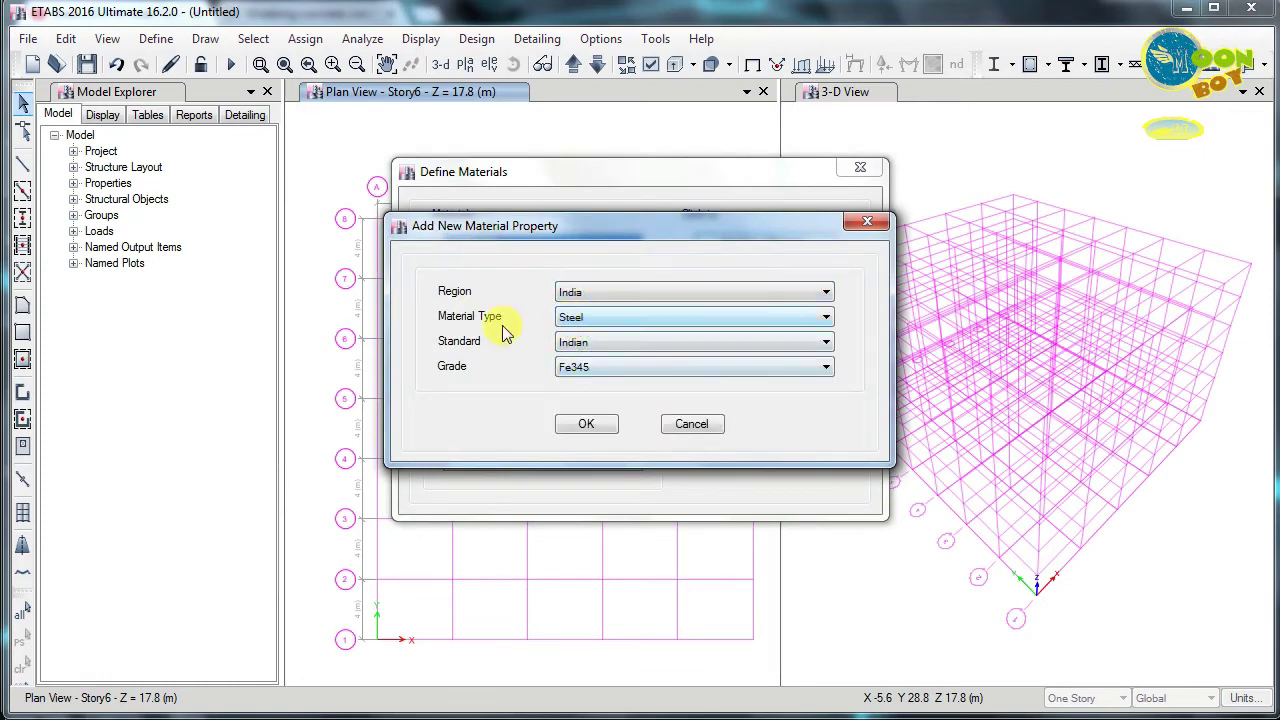
pyautogui.click(571, 318)
pyautogui.click(580, 349)
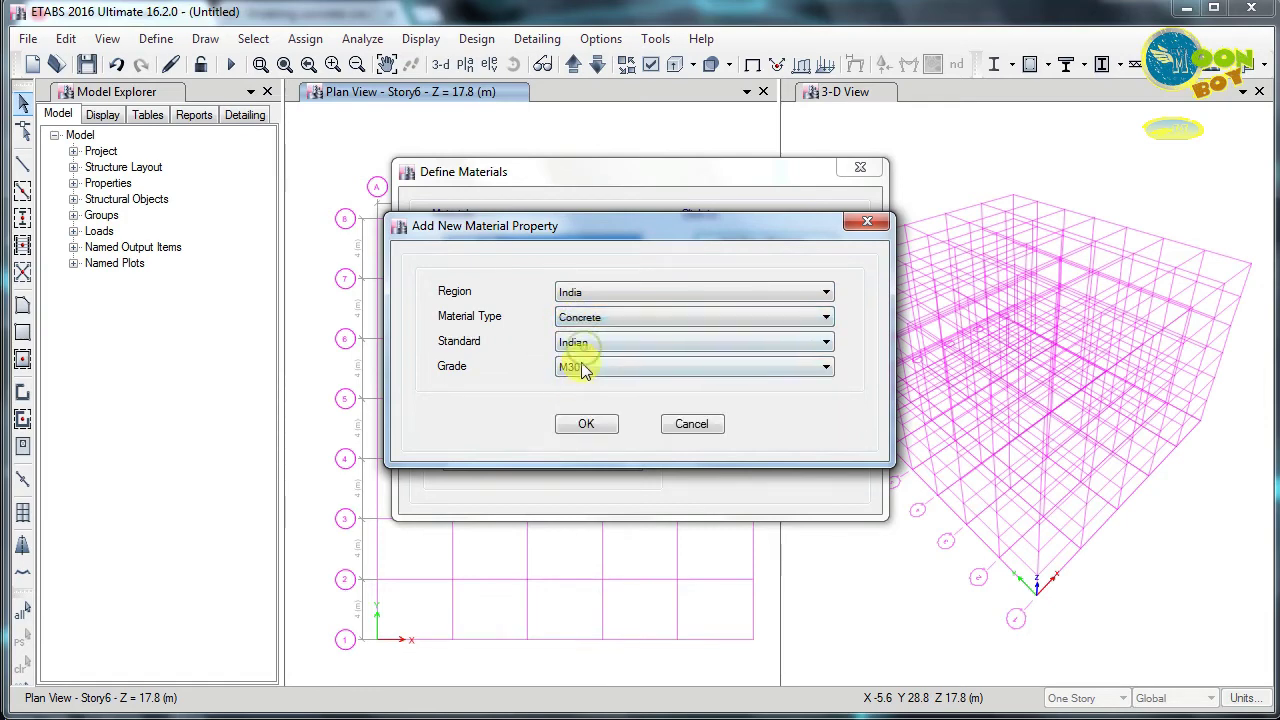
# Set the concrete grade to M25, accept its design strengths and save it.
pyautogui.click(585, 368)
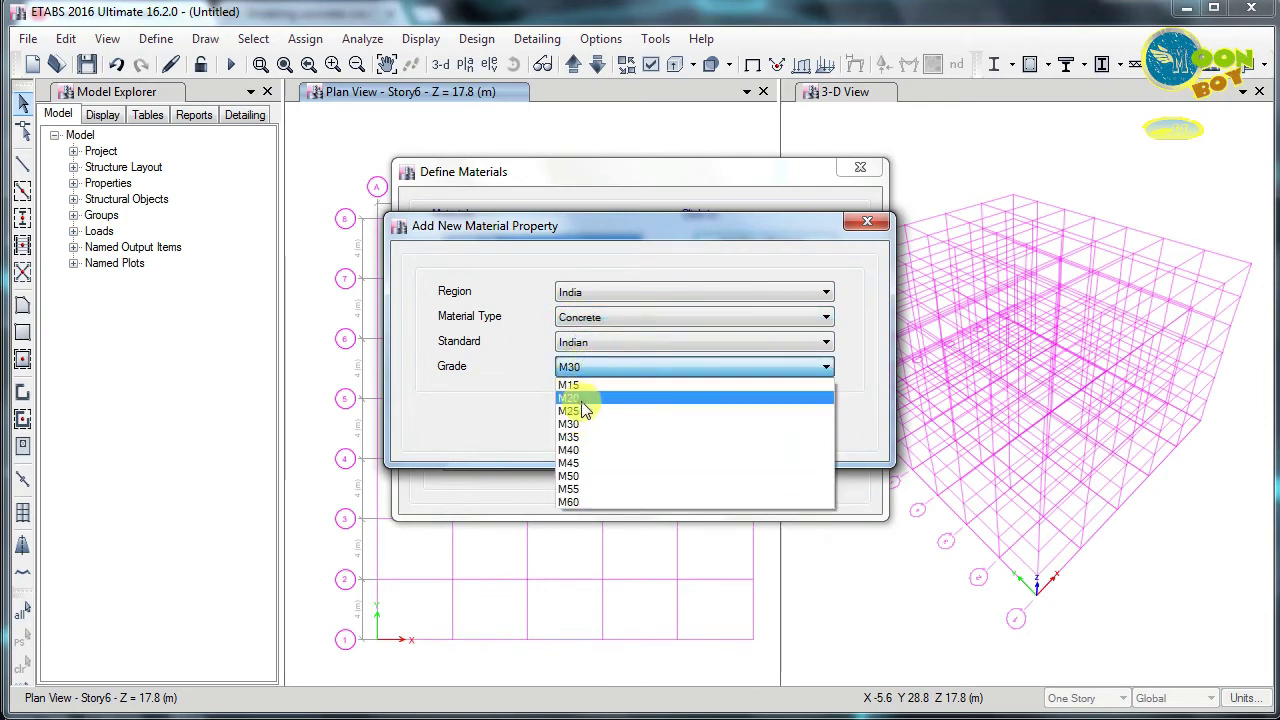
pyautogui.click(582, 401)
pyautogui.click(586, 369)
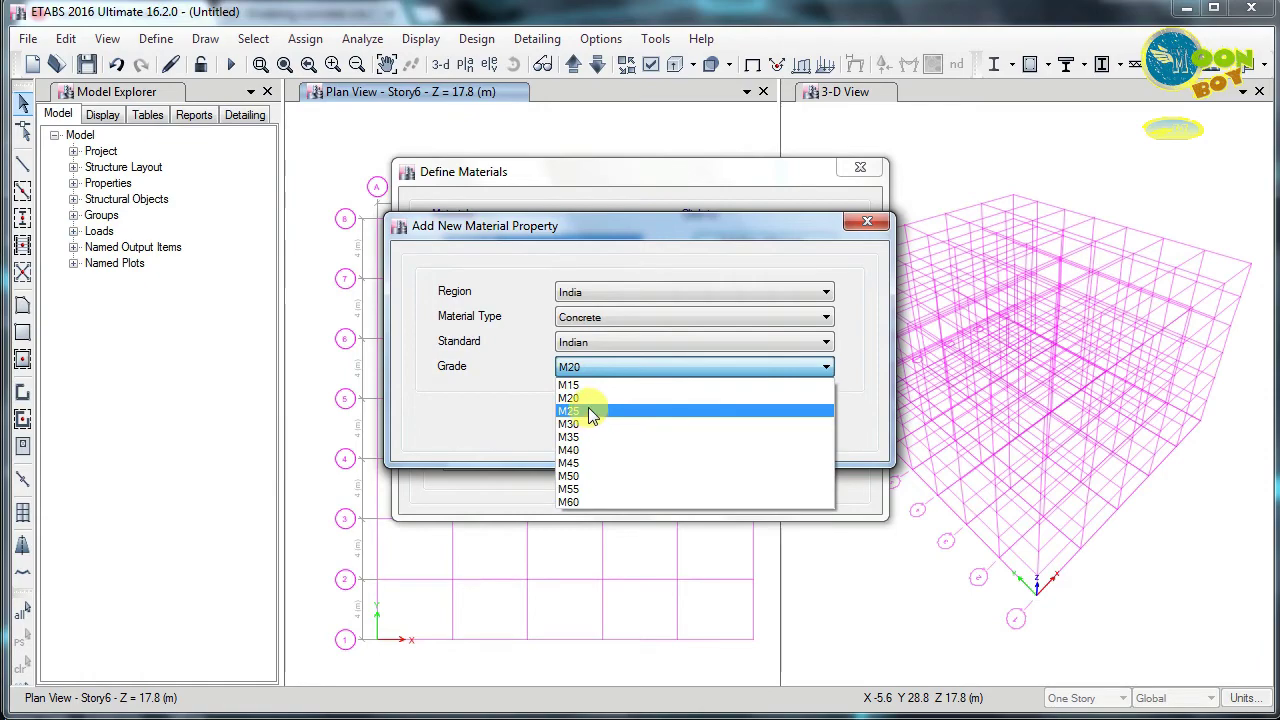
pyautogui.click(590, 411)
pyautogui.click(584, 421)
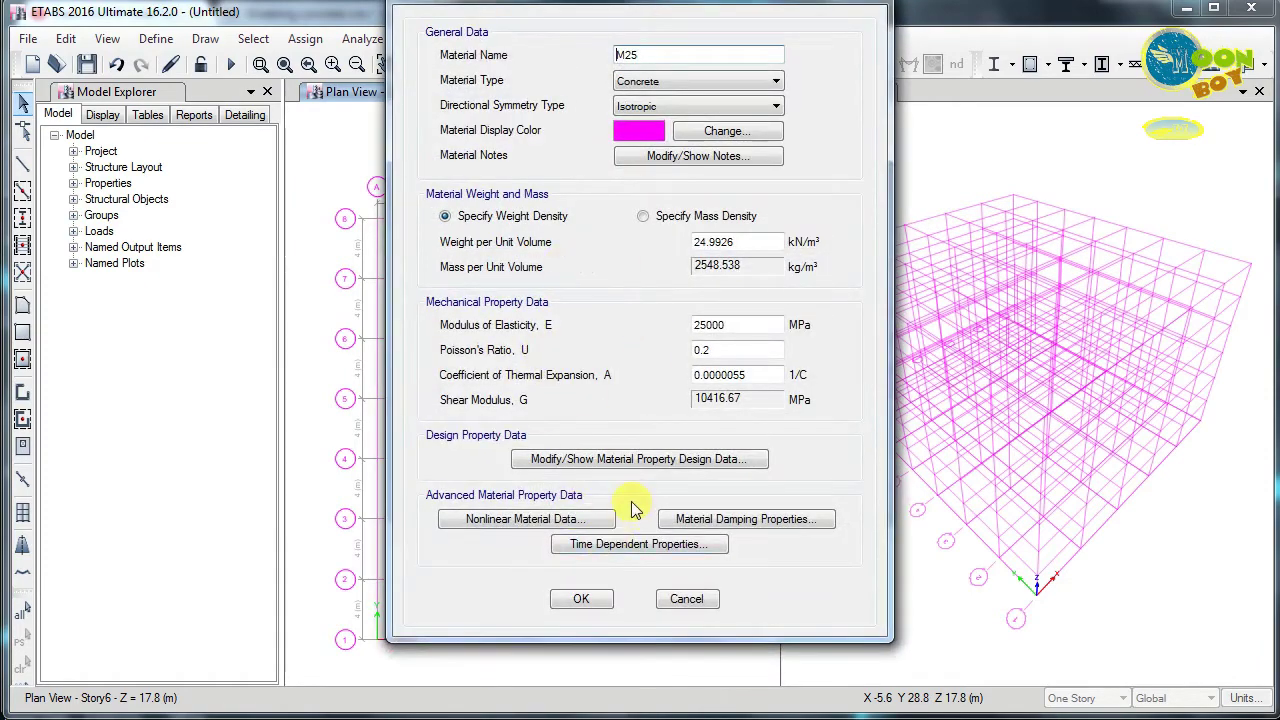
pyautogui.click(619, 460)
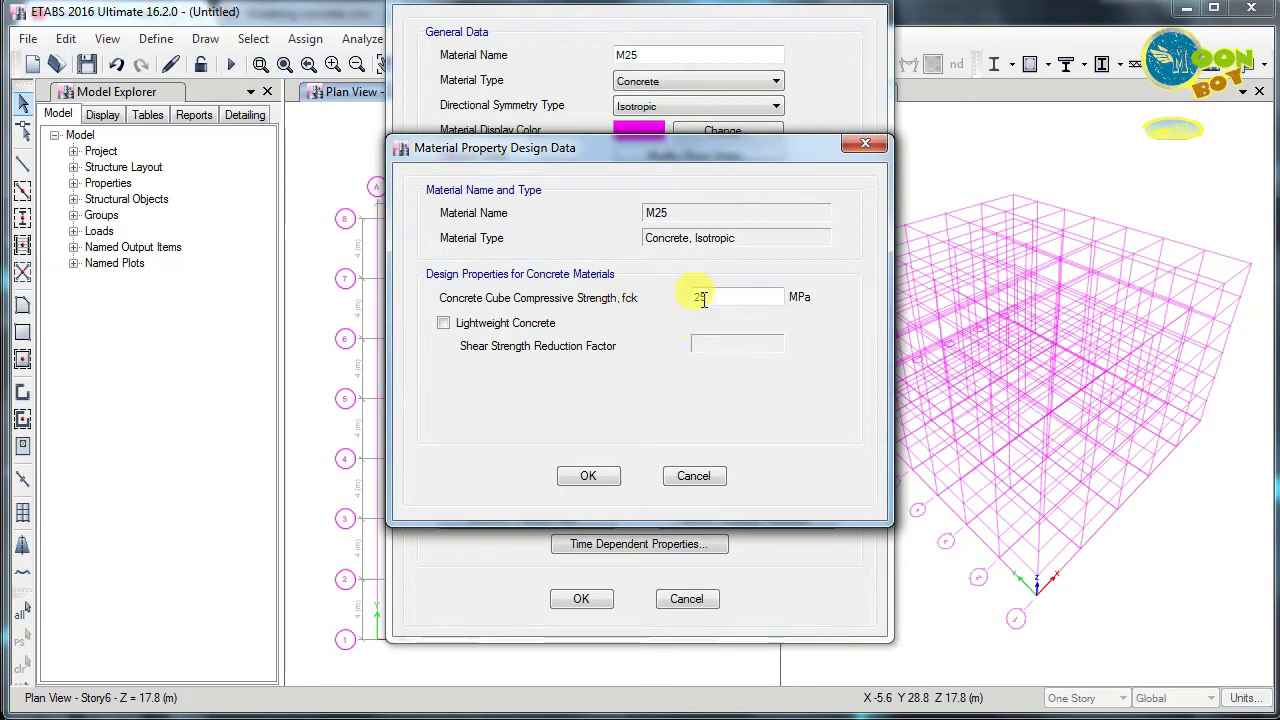
pyautogui.click(590, 476)
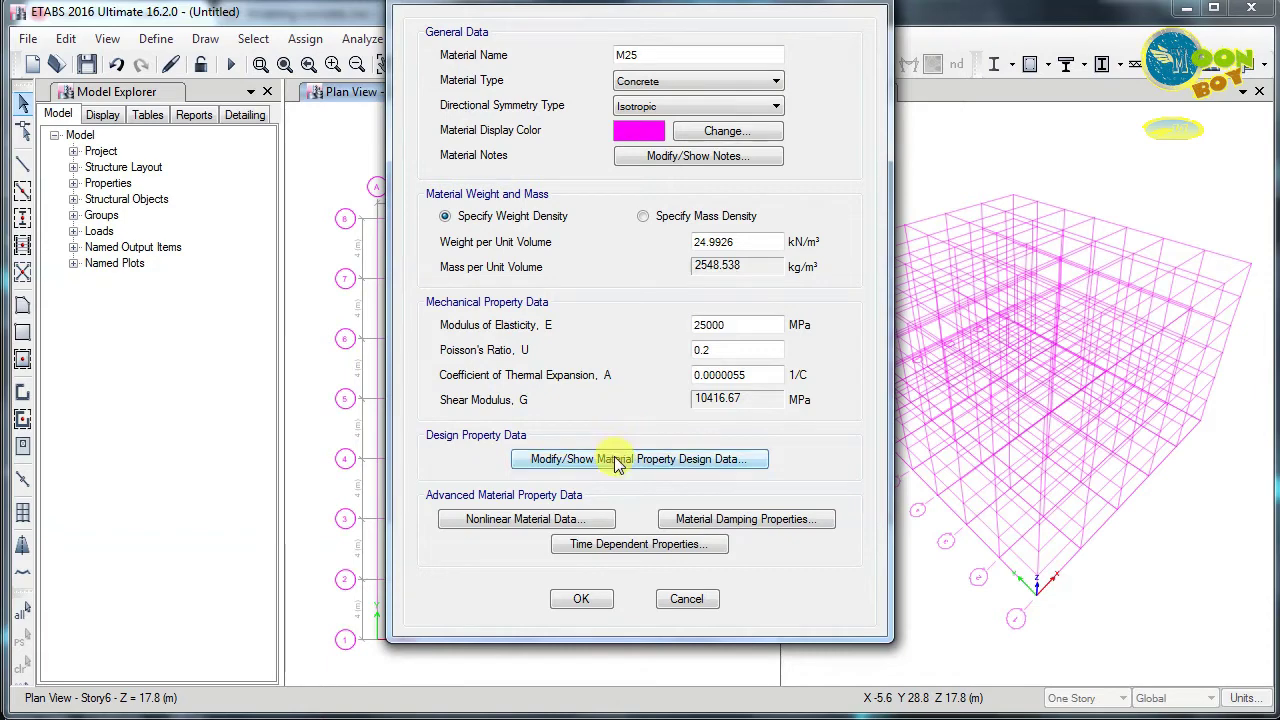
pyautogui.click(590, 600)
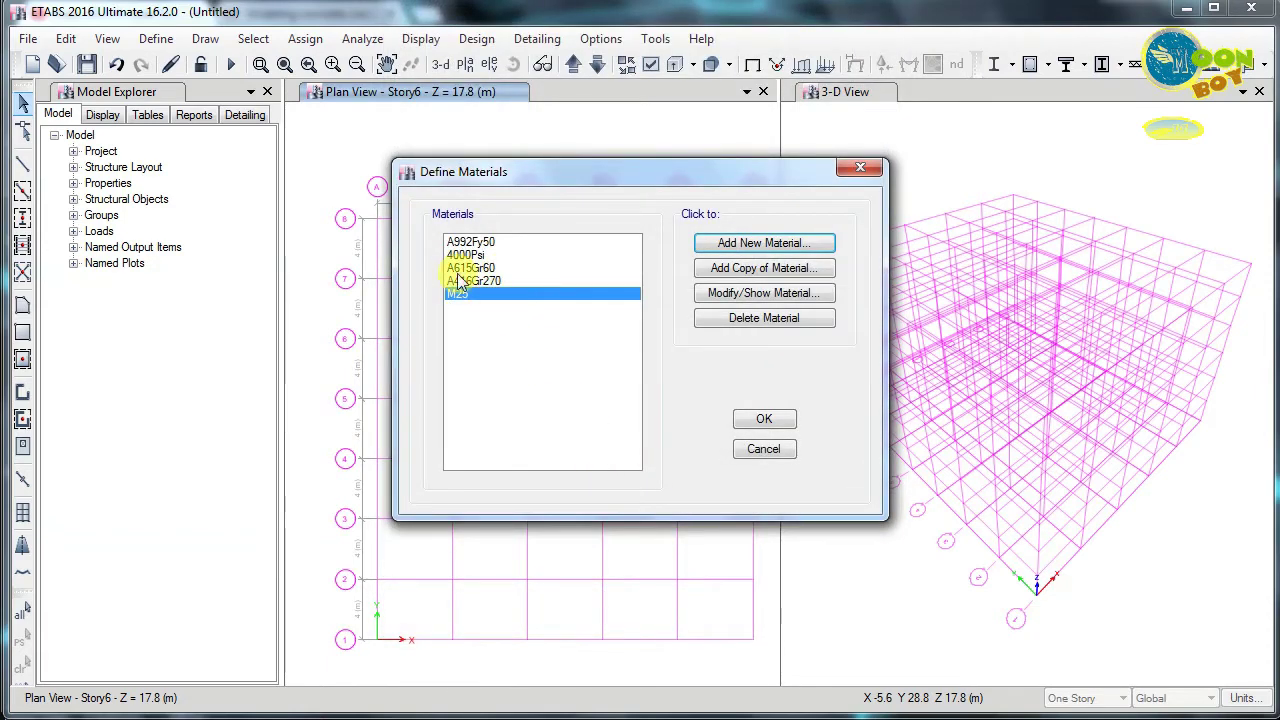
# Add HYSD Grade 500 rebar as another material and close the materials list.
pyautogui.click(763, 244)
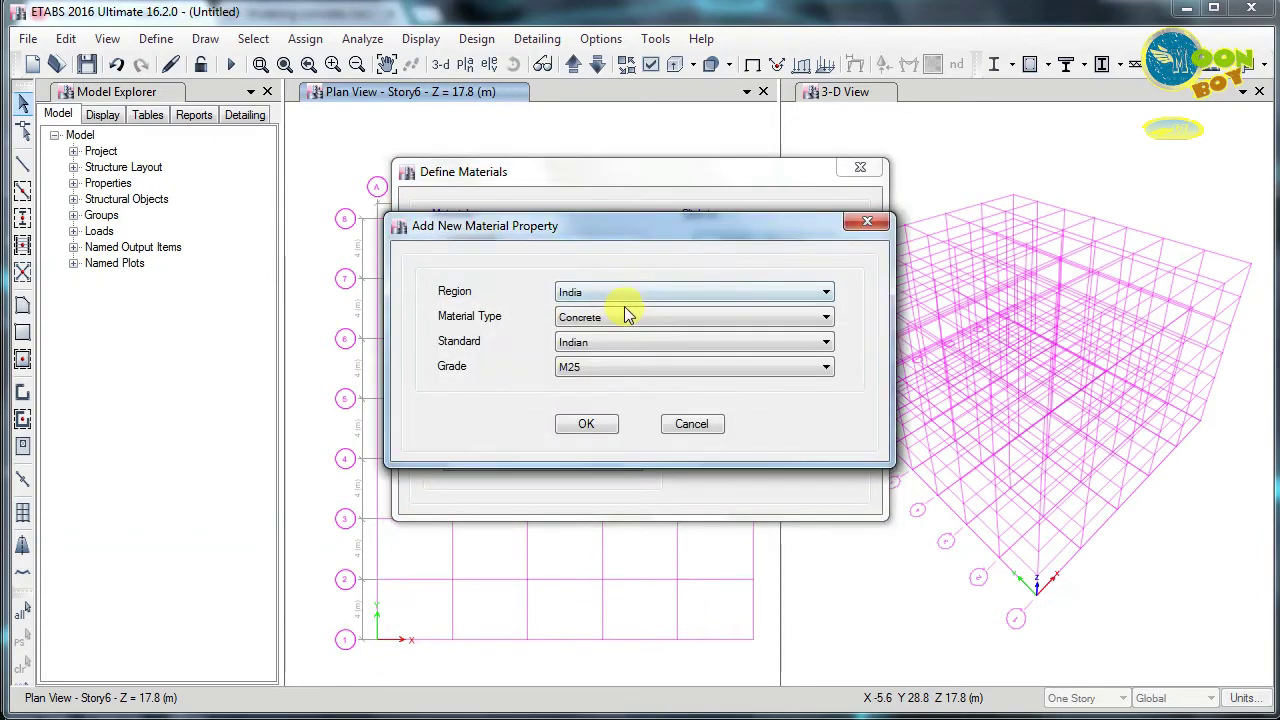
pyautogui.click(627, 322)
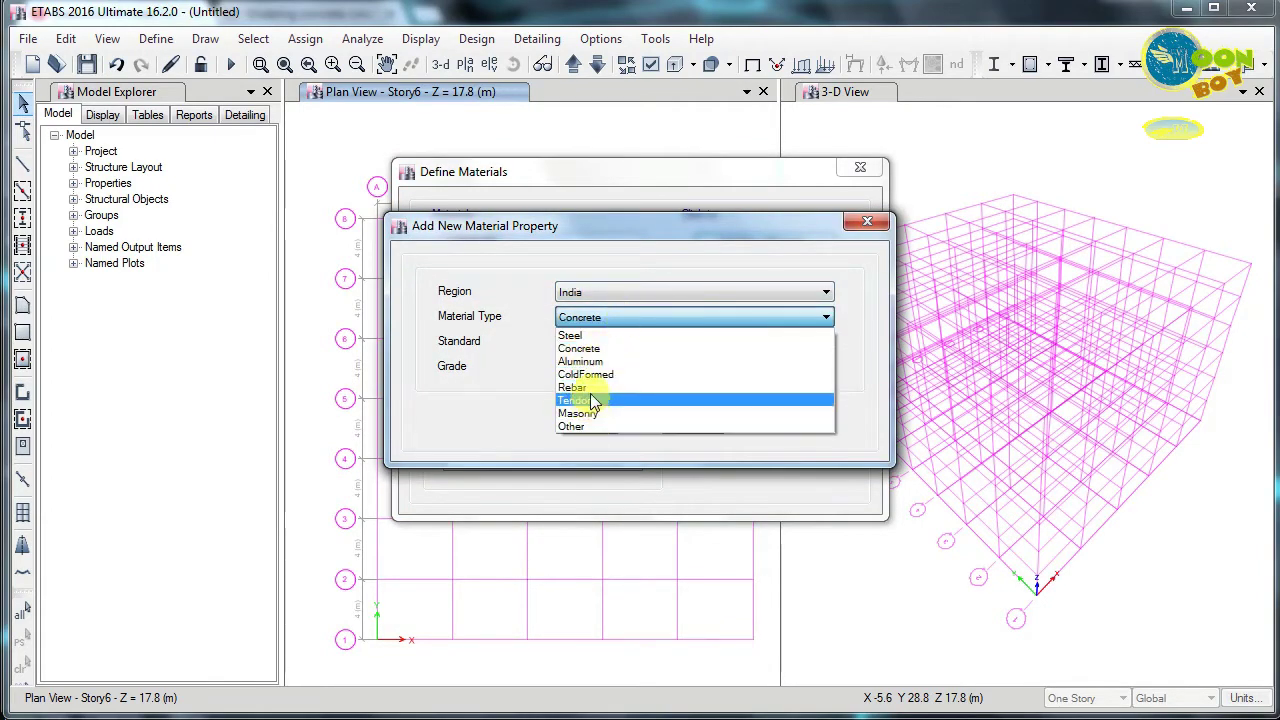
pyautogui.click(588, 395)
pyautogui.click(606, 367)
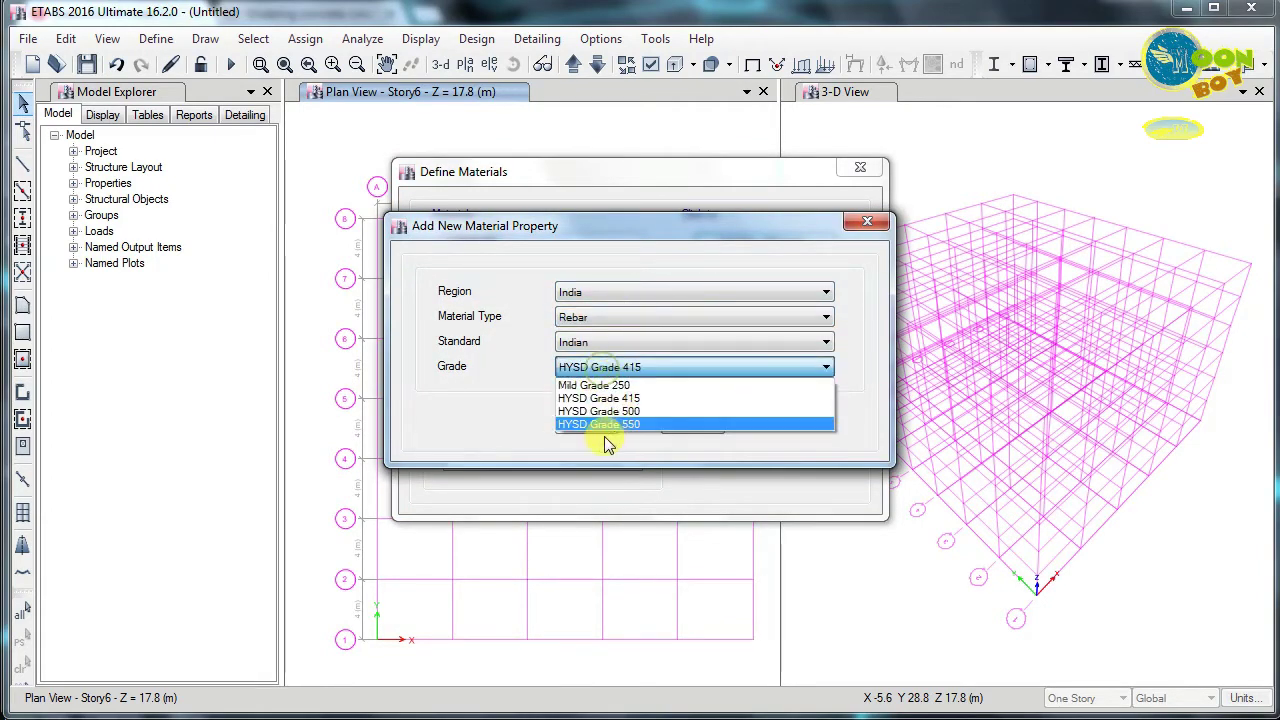
pyautogui.click(610, 411)
pyautogui.click(586, 424)
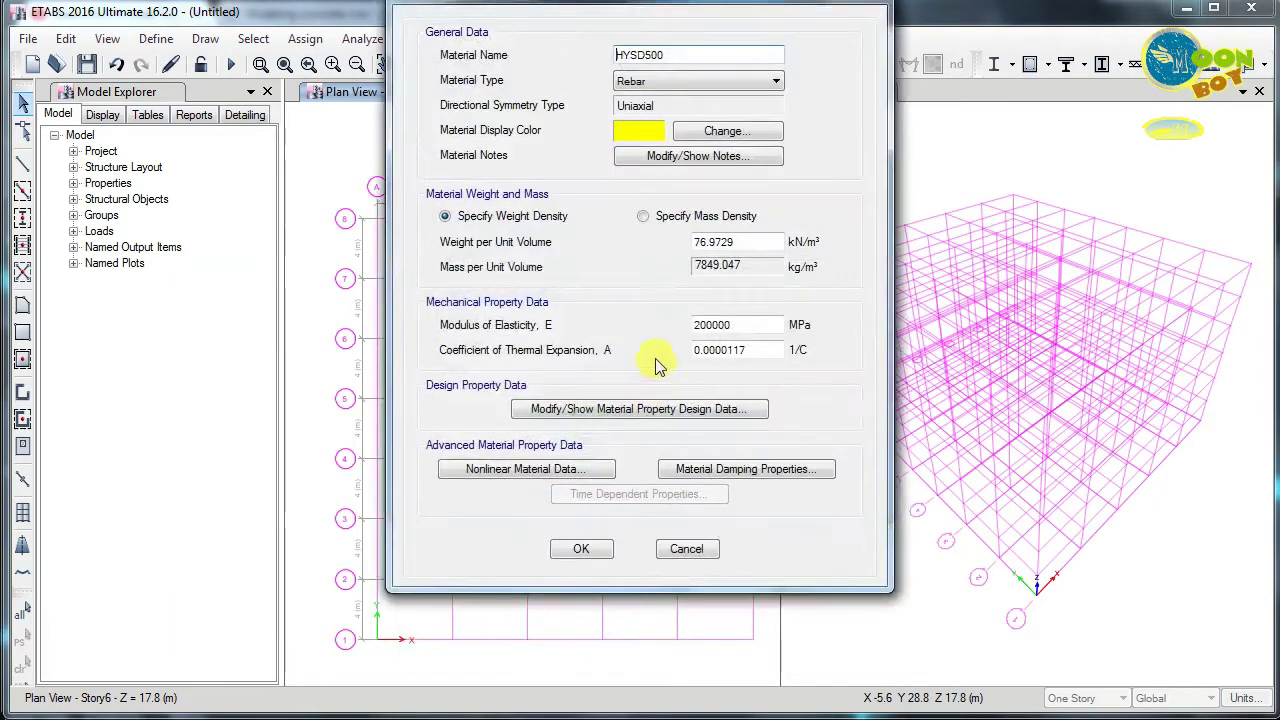
pyautogui.click(600, 409)
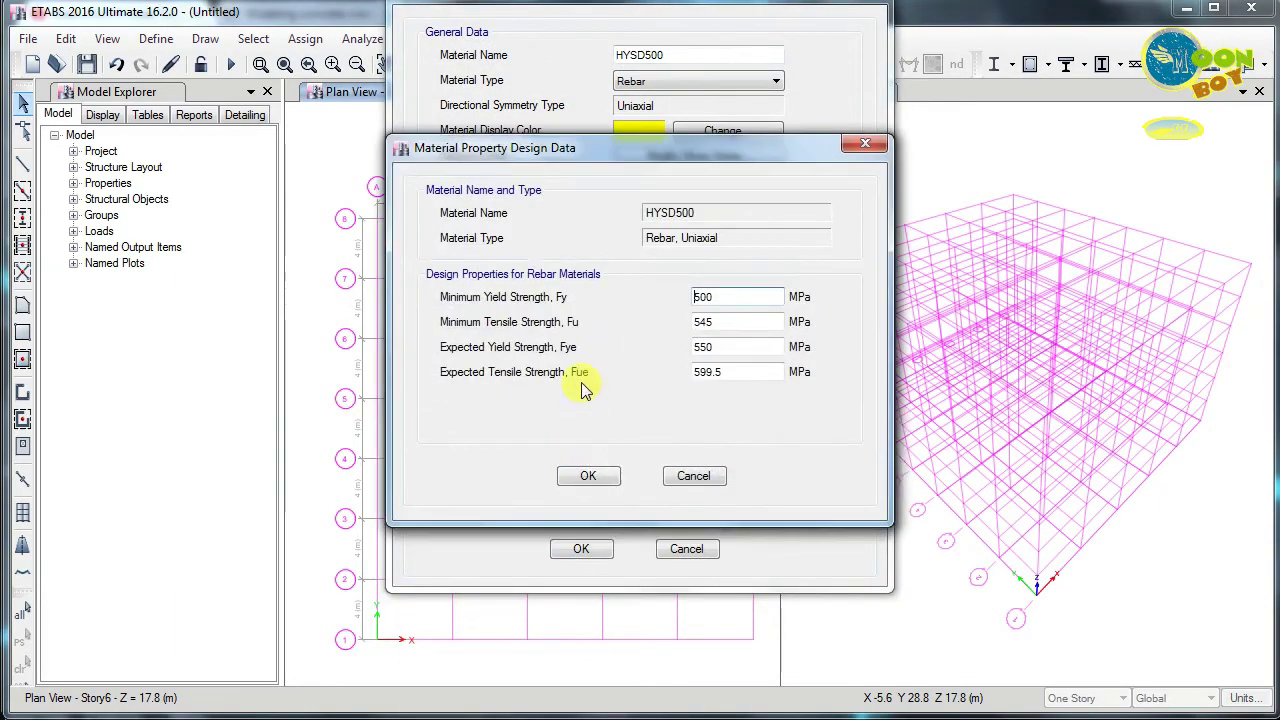
pyautogui.moveTo(677, 147); pyautogui.dragTo(670, 95)
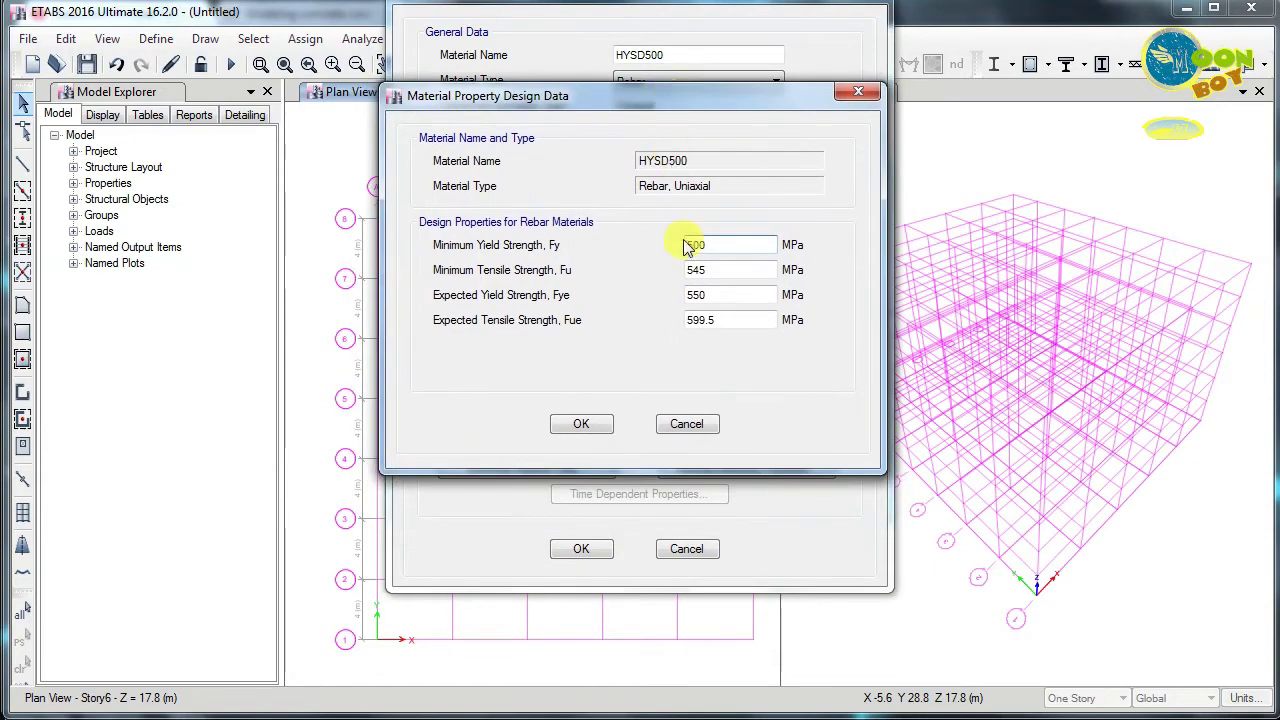
pyautogui.click(590, 428)
pyautogui.click(600, 550)
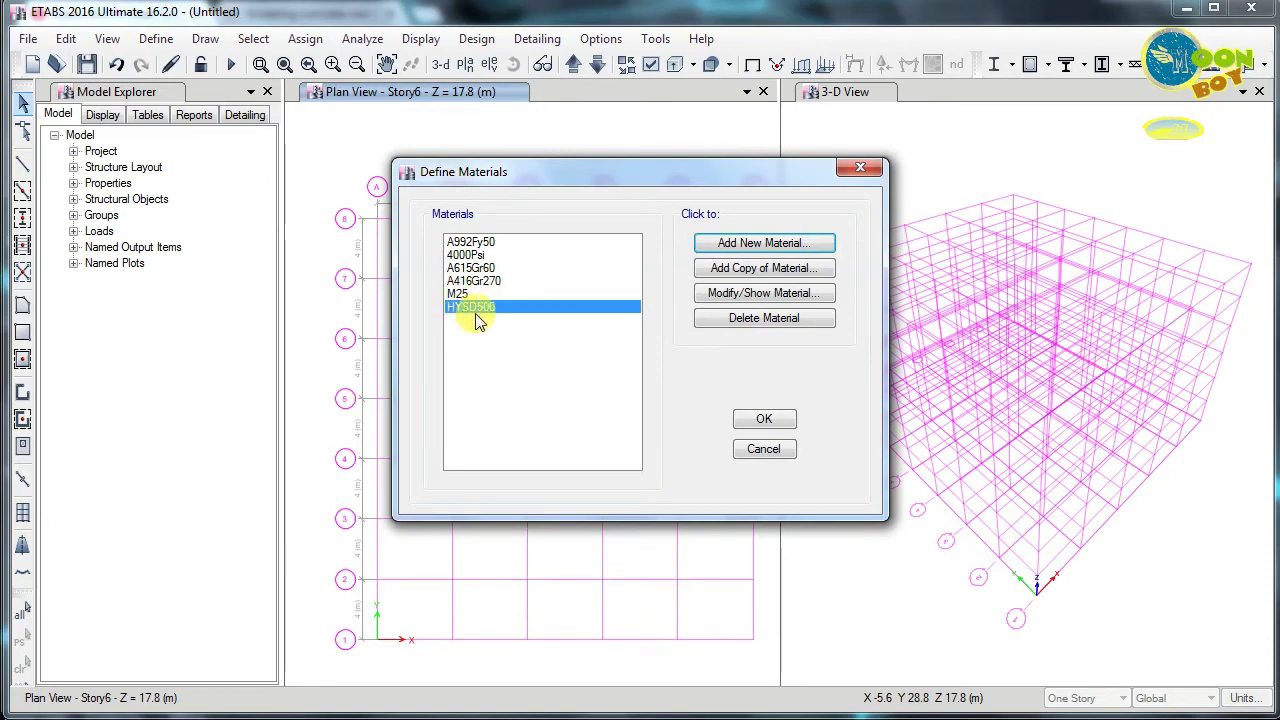
pyautogui.click(742, 418)
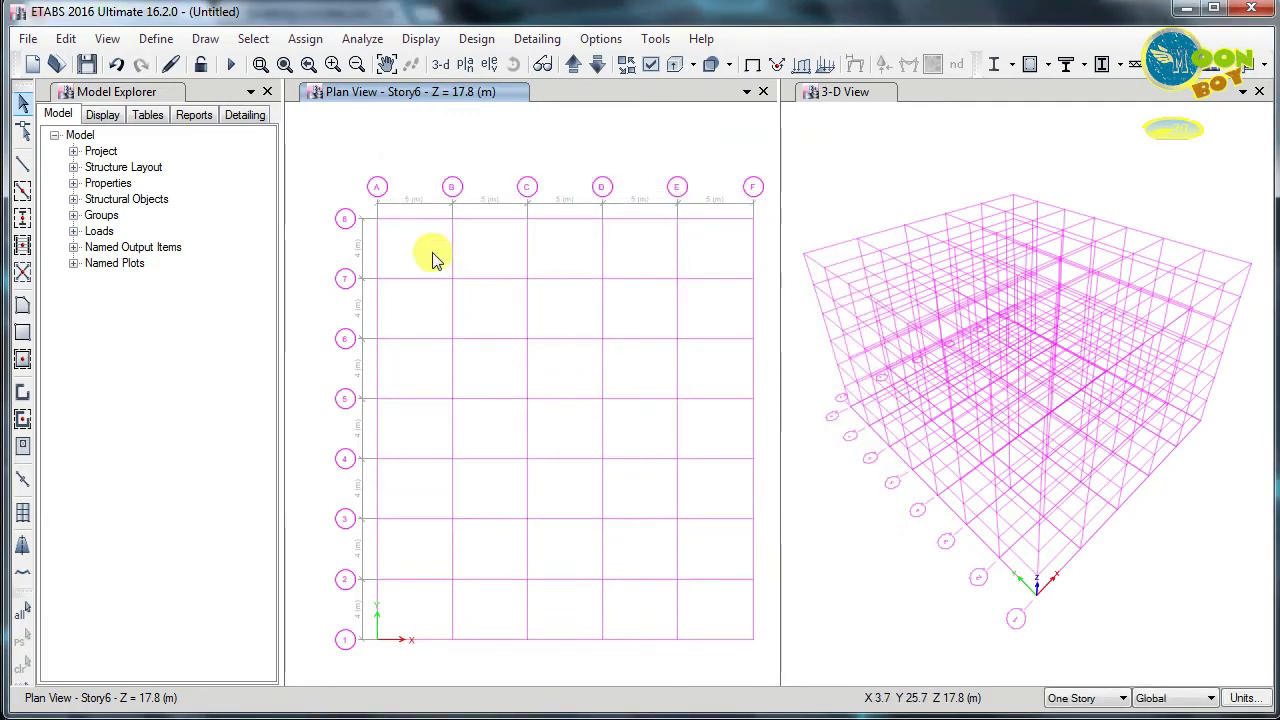
# Delete the nine default A-, Conc and Steel frame sections, keeping ISLB600 and ISWB550.
pyautogui.click(155, 38)
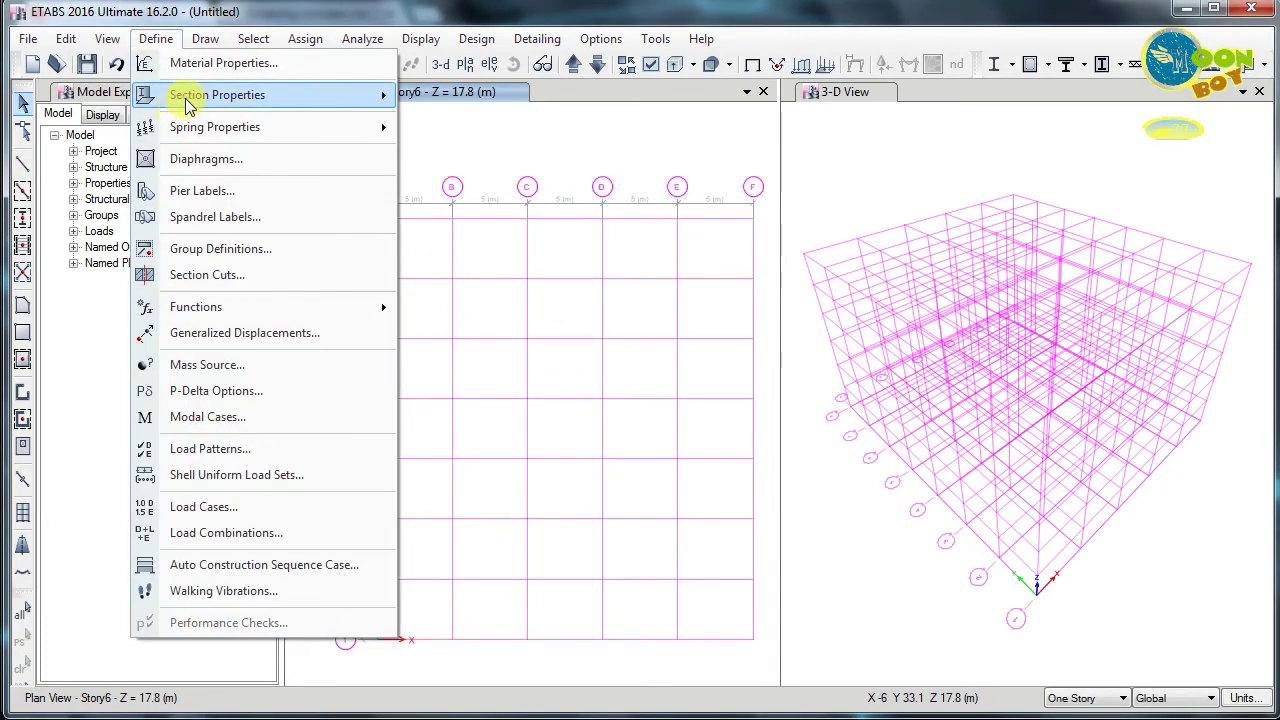
pyautogui.moveTo(186, 106)
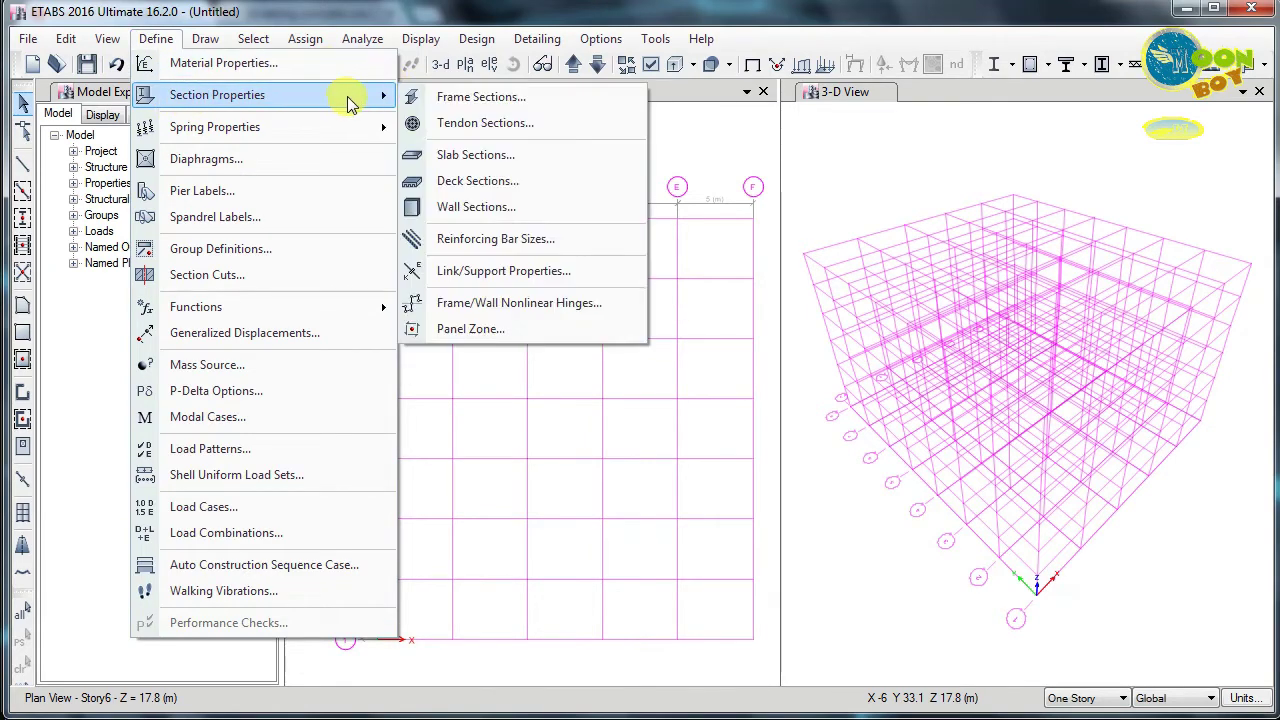
pyautogui.click(478, 97)
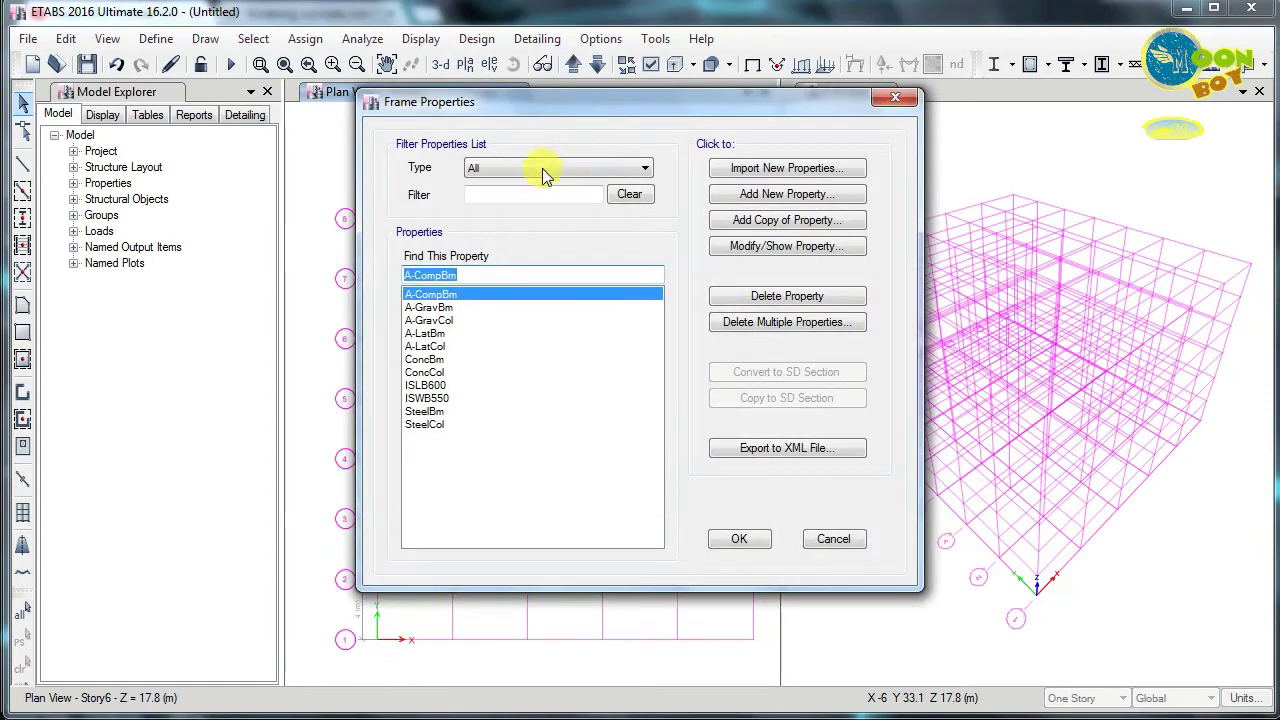
pyautogui.moveTo(585, 107); pyautogui.dragTo(551, 110)
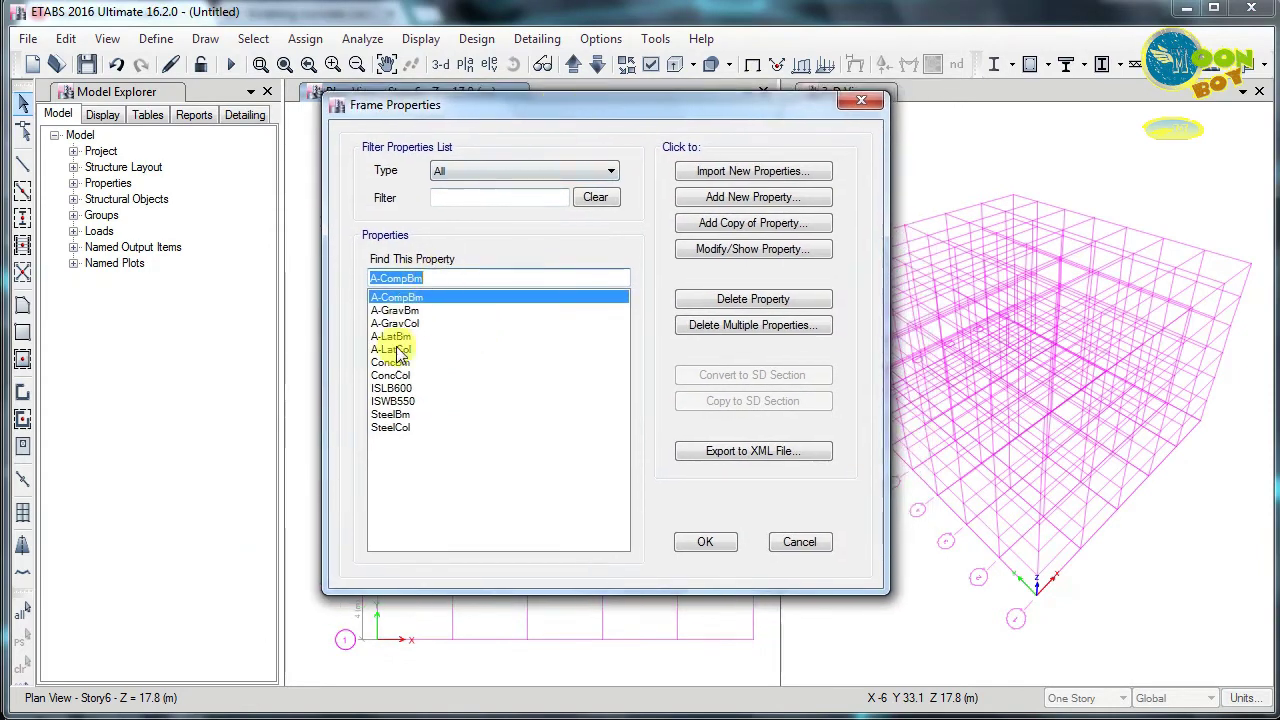
pyautogui.click(745, 324)
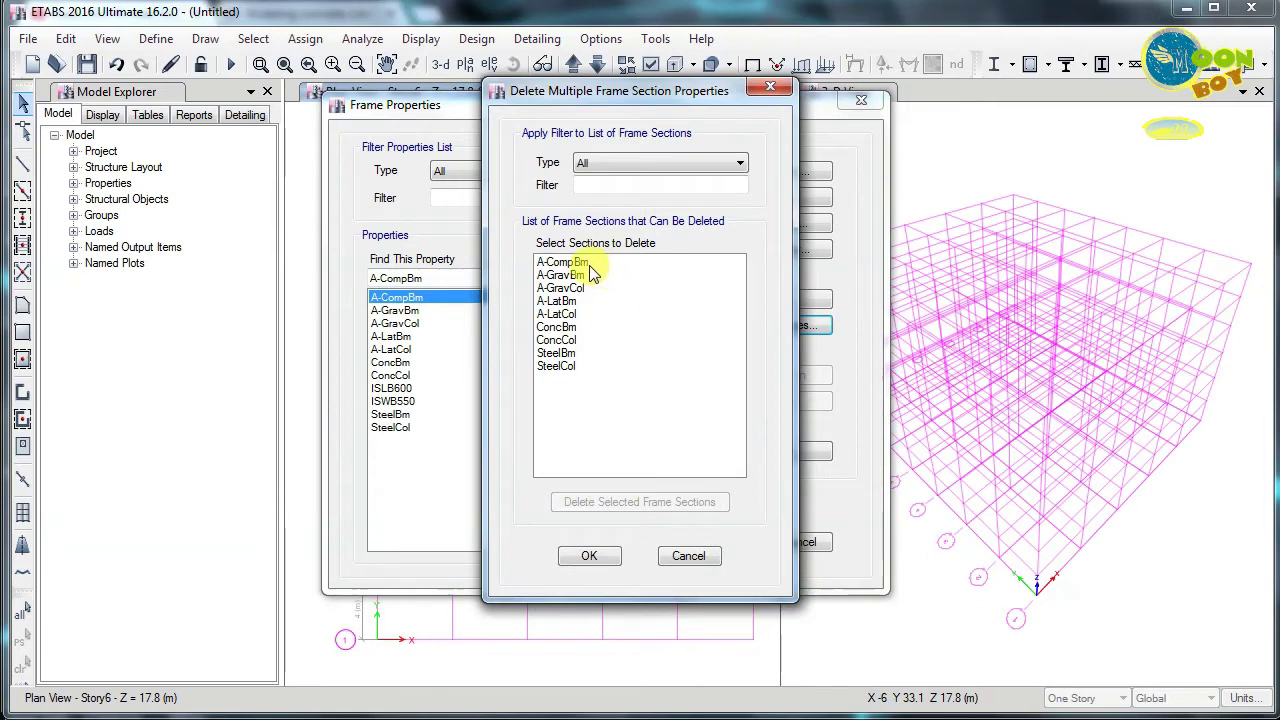
pyautogui.click(585, 262)
pyautogui.keyDown('ctrl'); pyautogui.click(564, 354); pyautogui.keyUp('ctrl')
pyautogui.keyDown('ctrl'); pyautogui.click(566, 366); pyautogui.keyUp('ctrl')
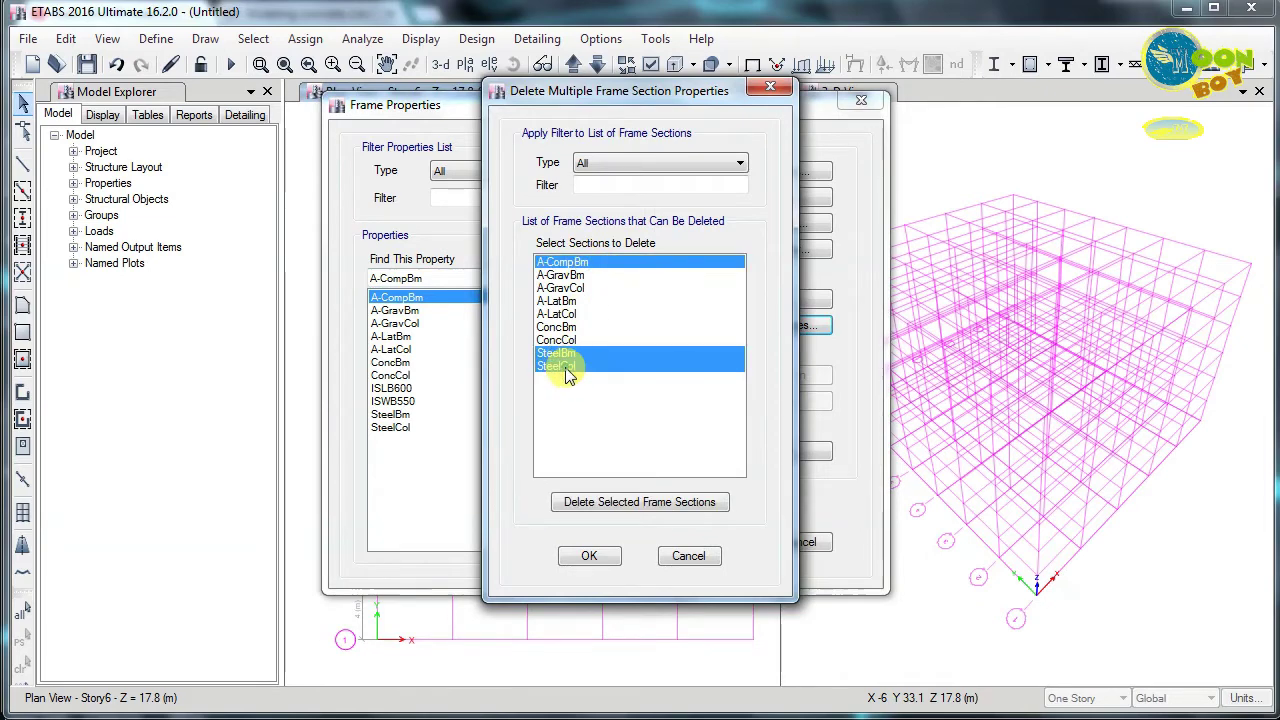
pyautogui.keyDown('shift'); pyautogui.click(572, 276); pyautogui.keyUp('shift')
pyautogui.keyDown('ctrl'); pyautogui.click(562, 262); pyautogui.keyUp('ctrl')
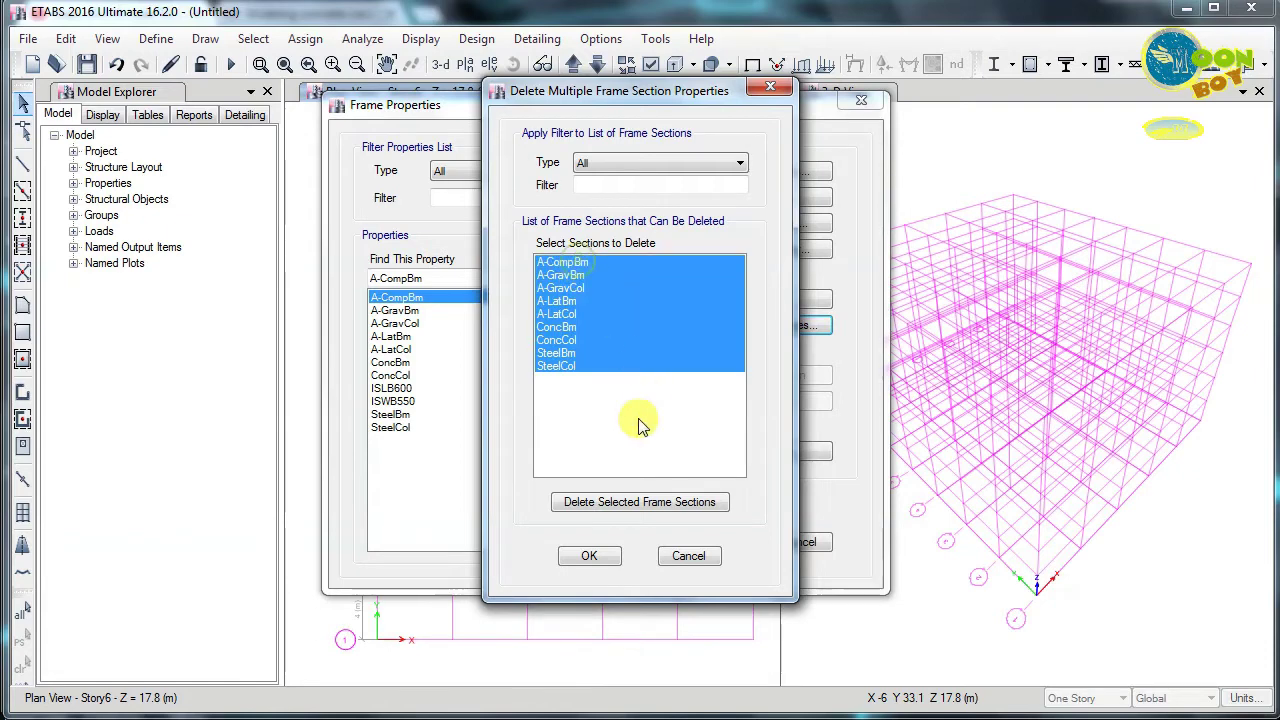
pyautogui.click(614, 505)
pyautogui.click(597, 558)
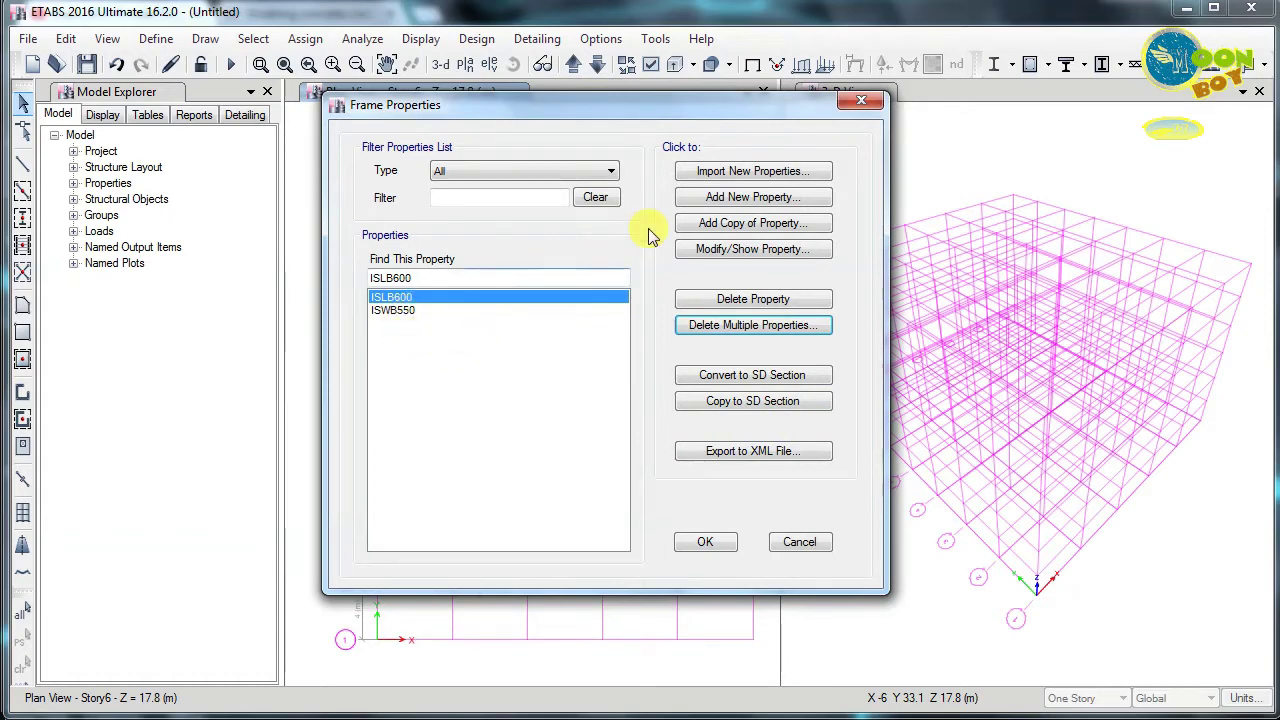
# Create a new M25 concrete rectangular section named 'Col 230x500'.
pyautogui.moveTo(663, 110); pyautogui.dragTo(595, 112)
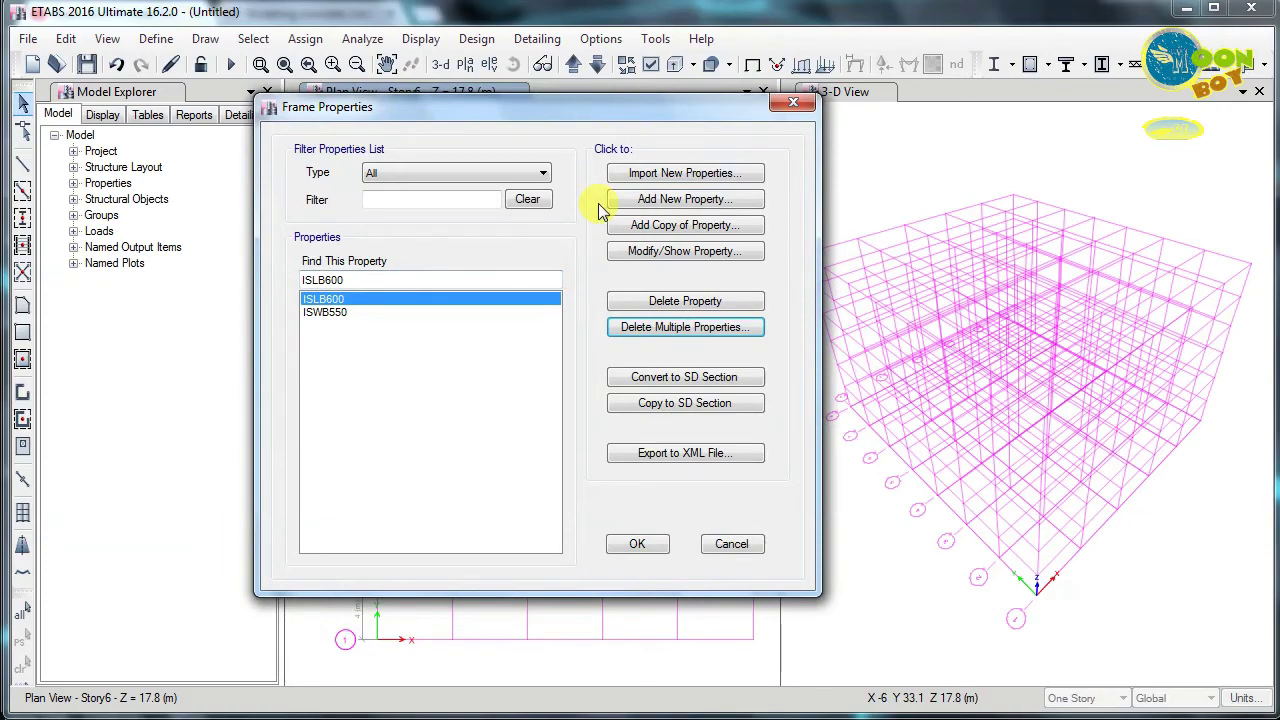
pyautogui.click(667, 200)
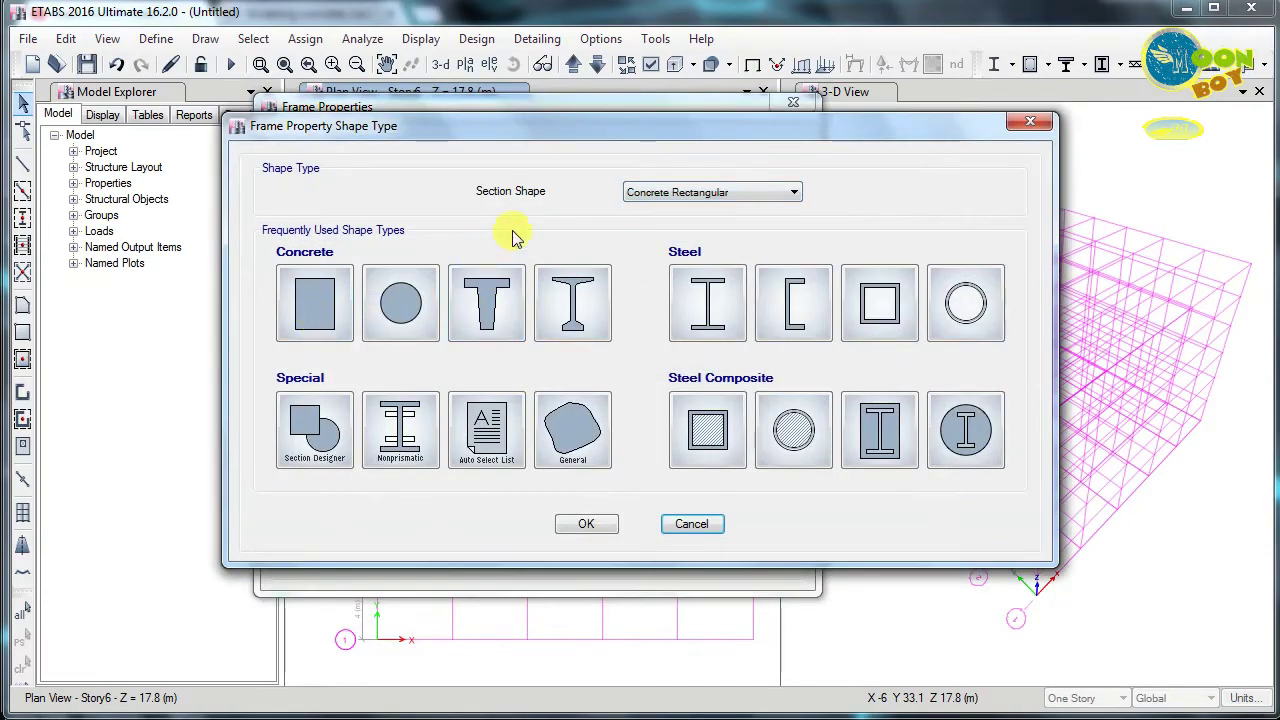
pyautogui.click(318, 305)
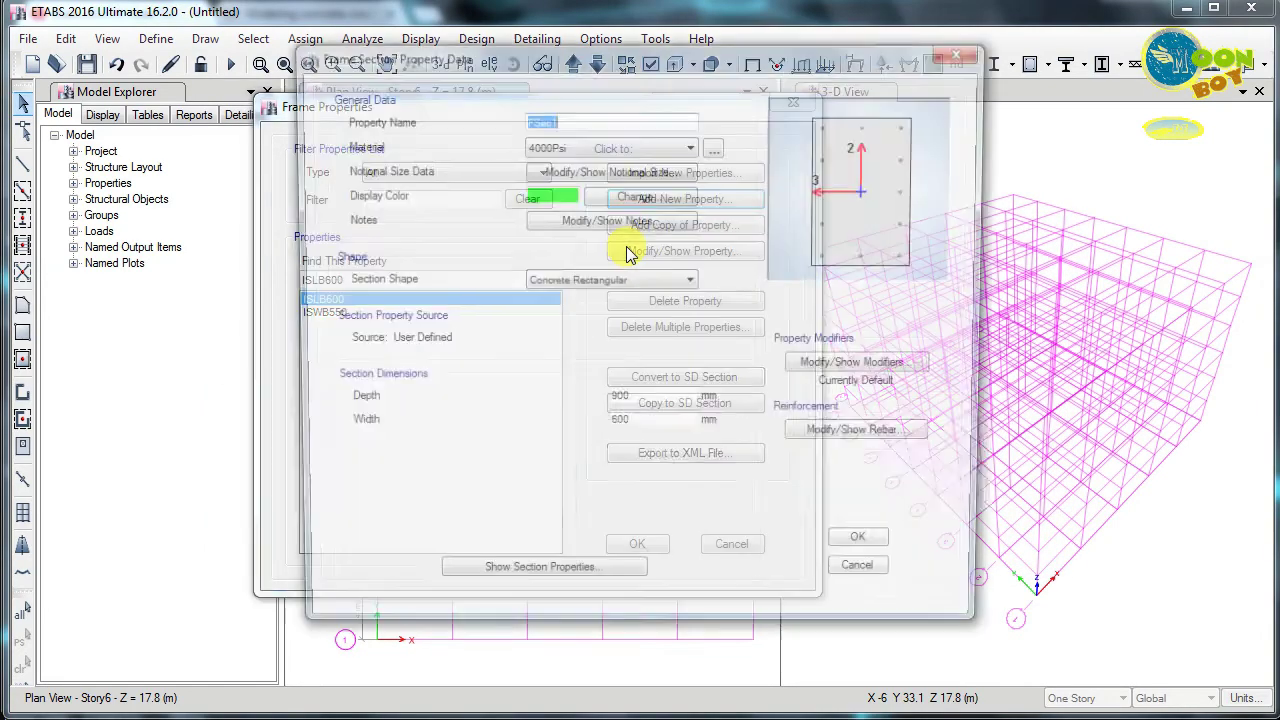
pyautogui.click(570, 148)
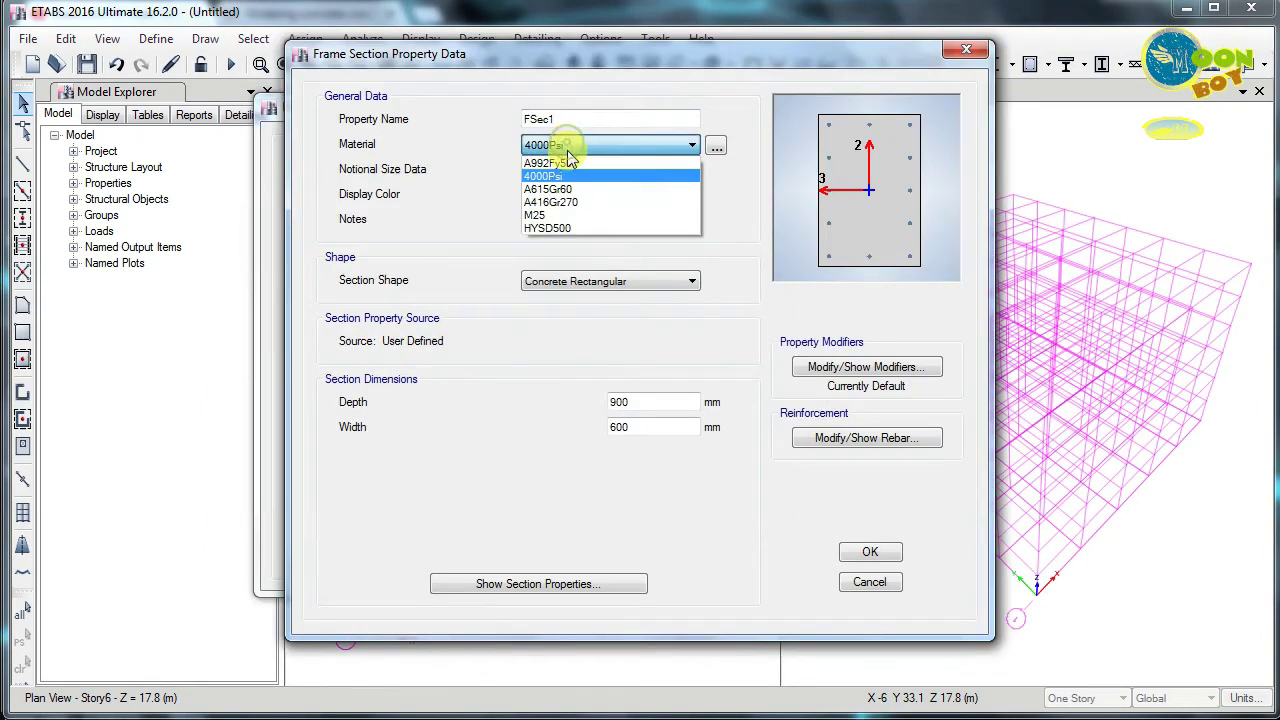
pyautogui.click(570, 214)
pyautogui.click(570, 119)
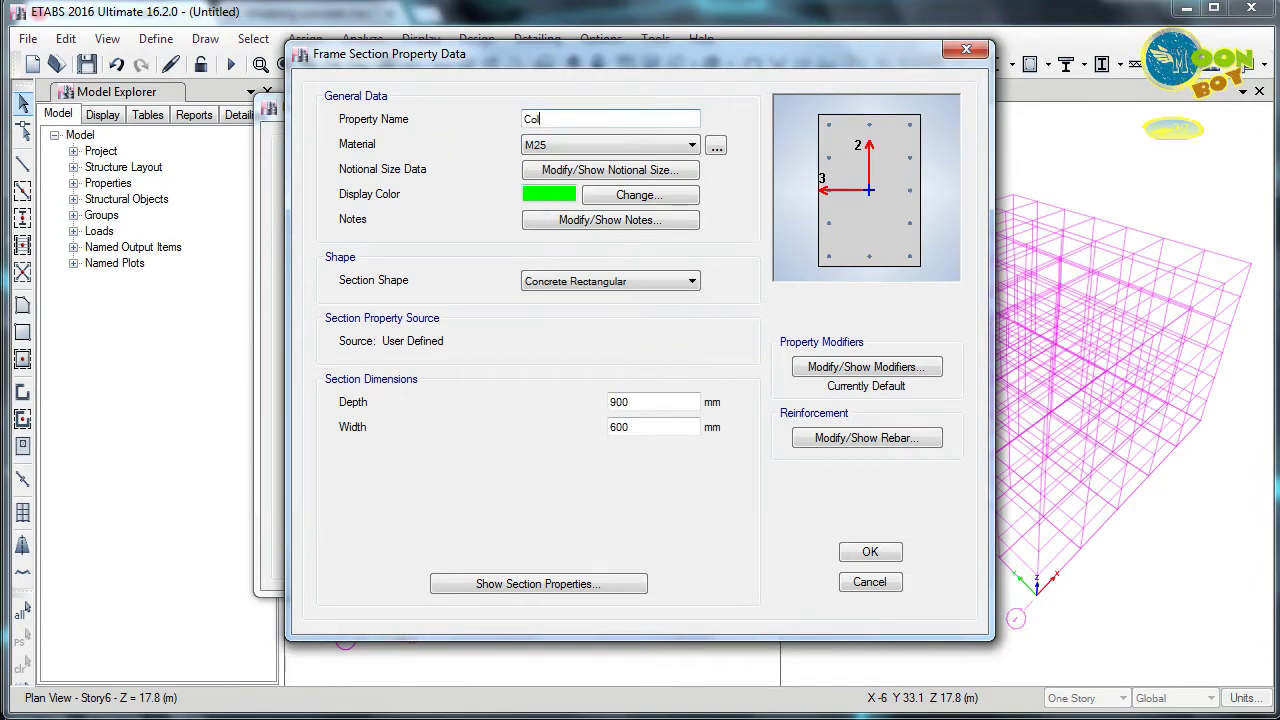
pyautogui.write('Col')
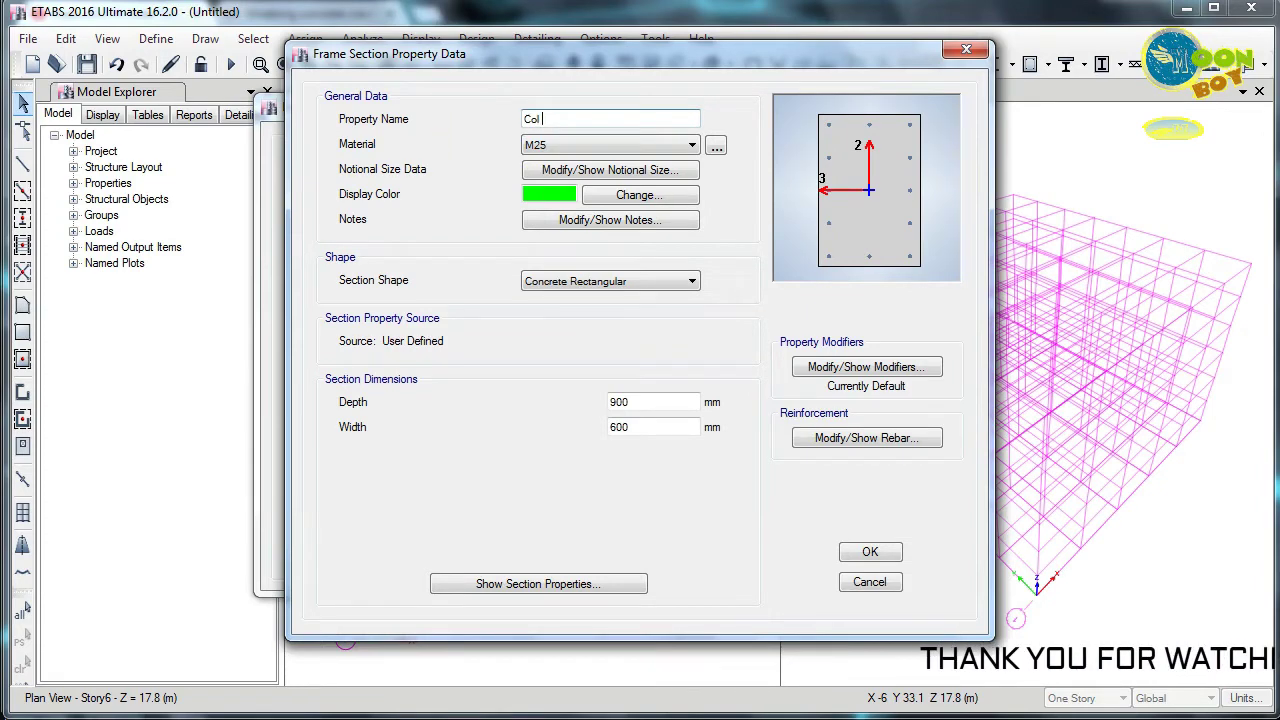
pyautogui.write(' 230')
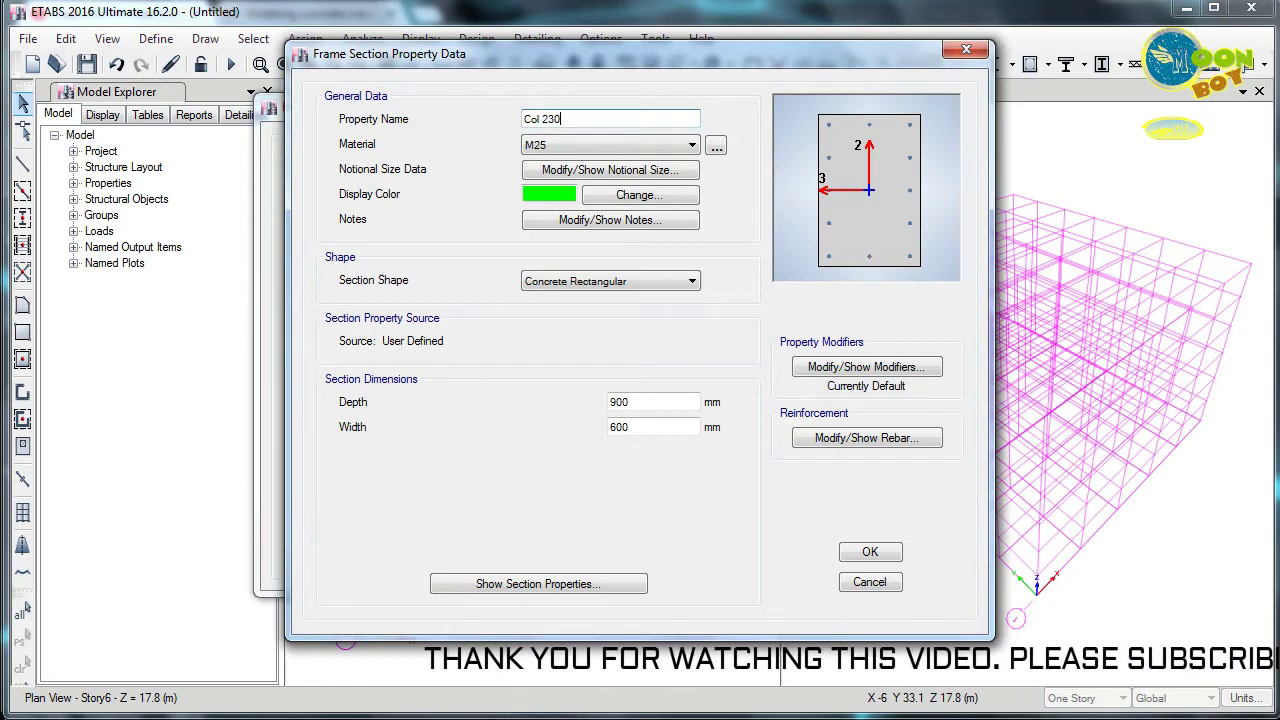
pyautogui.write('x')
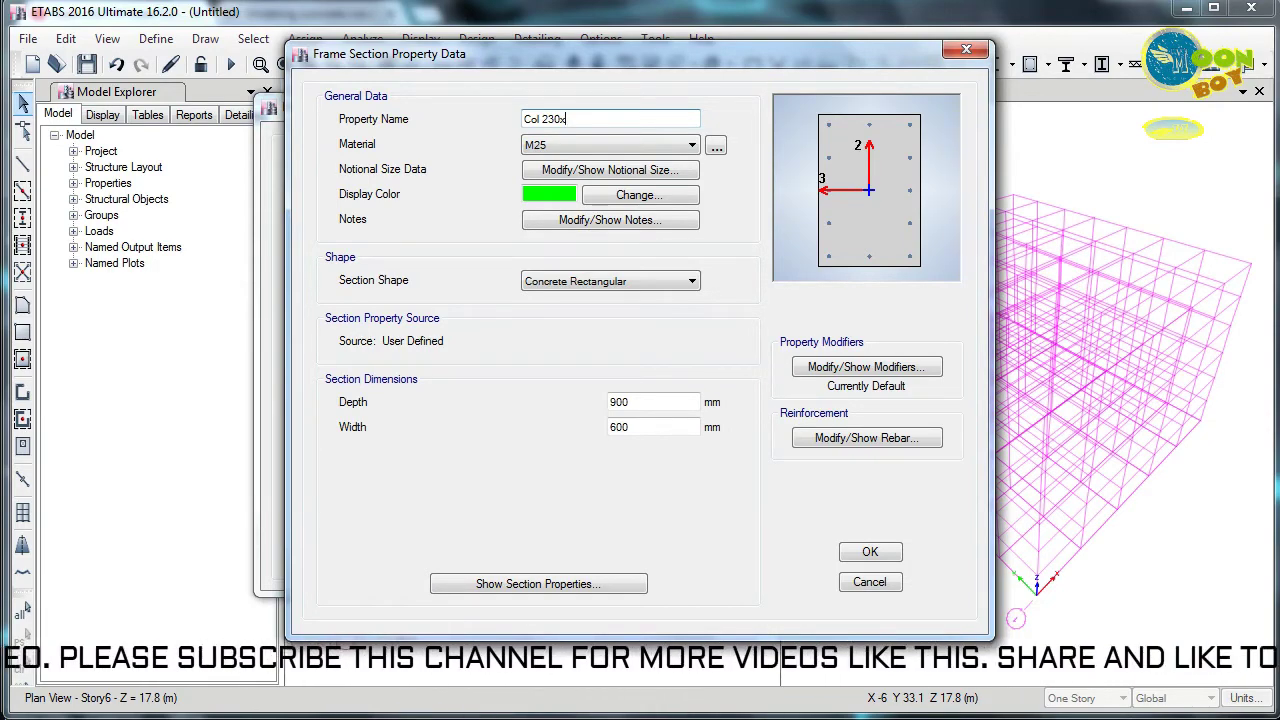
pyautogui.write('500')
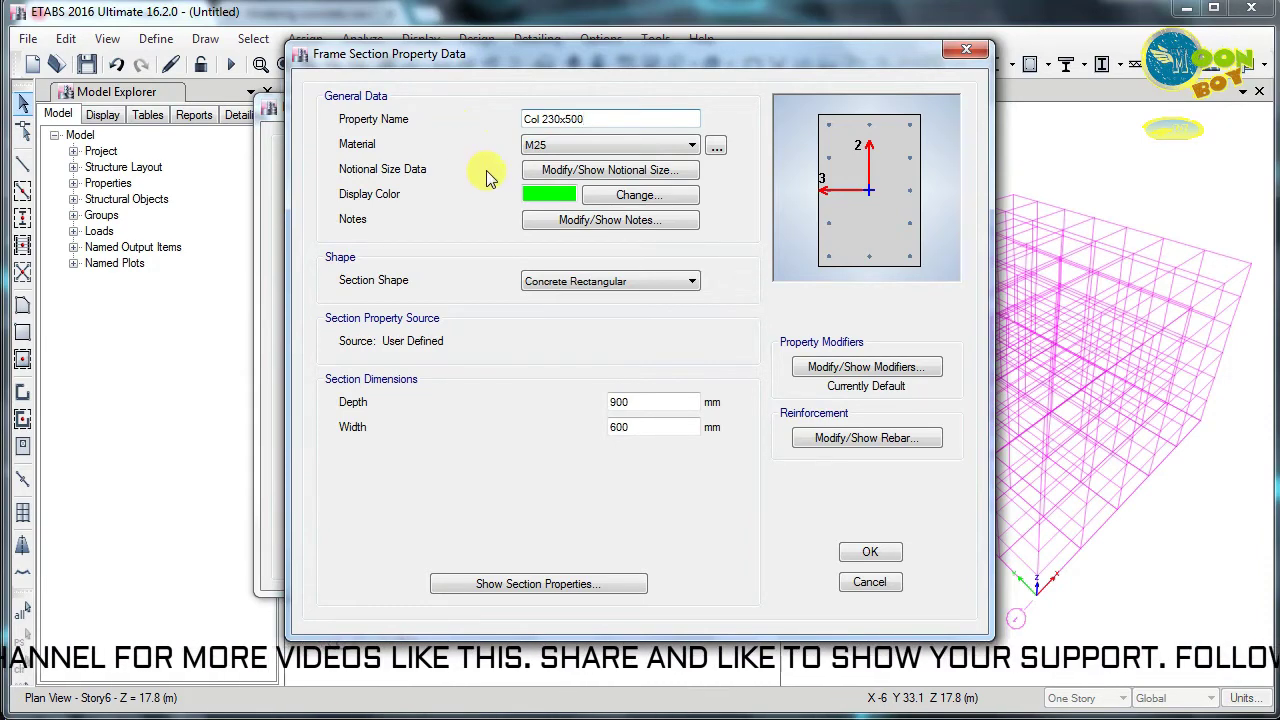
# Set the section's depth to 500 mm and width to 230 mm.
pyautogui.moveTo(634, 403); pyautogui.dragTo(571, 403)
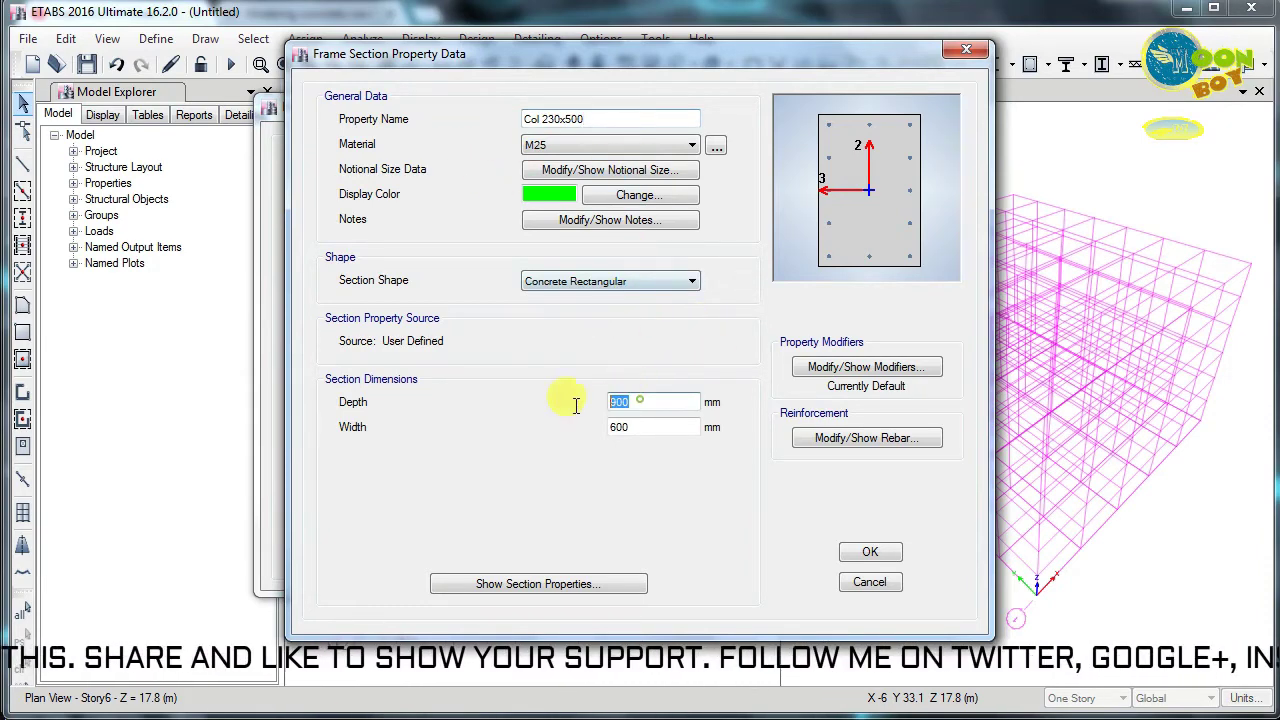
pyautogui.write('500')
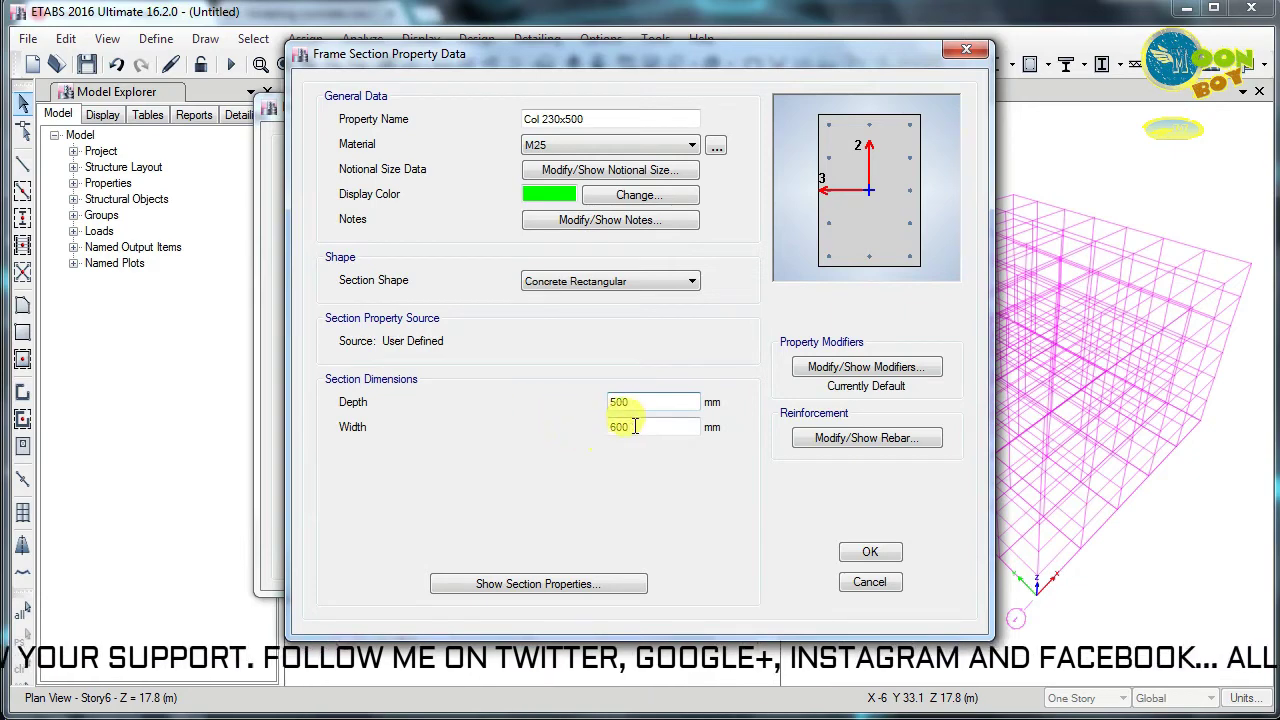
pyautogui.moveTo(642, 427); pyautogui.dragTo(543, 424)
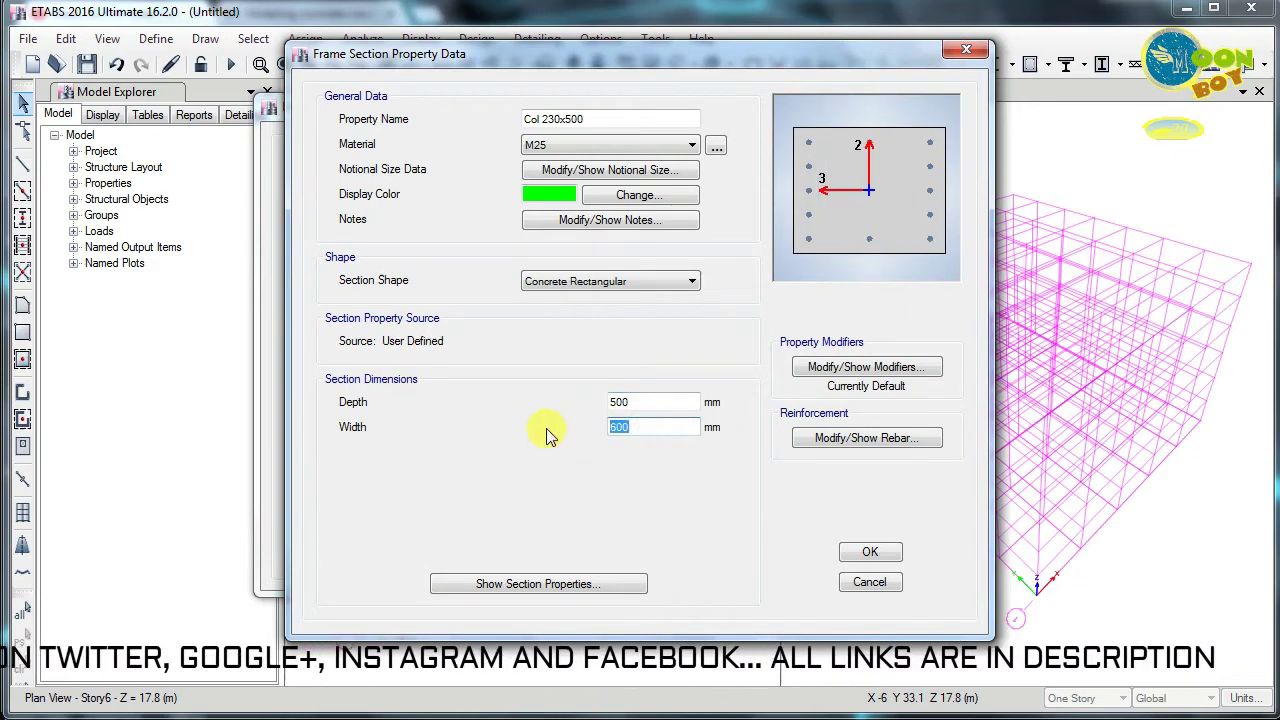
pyautogui.write('230')
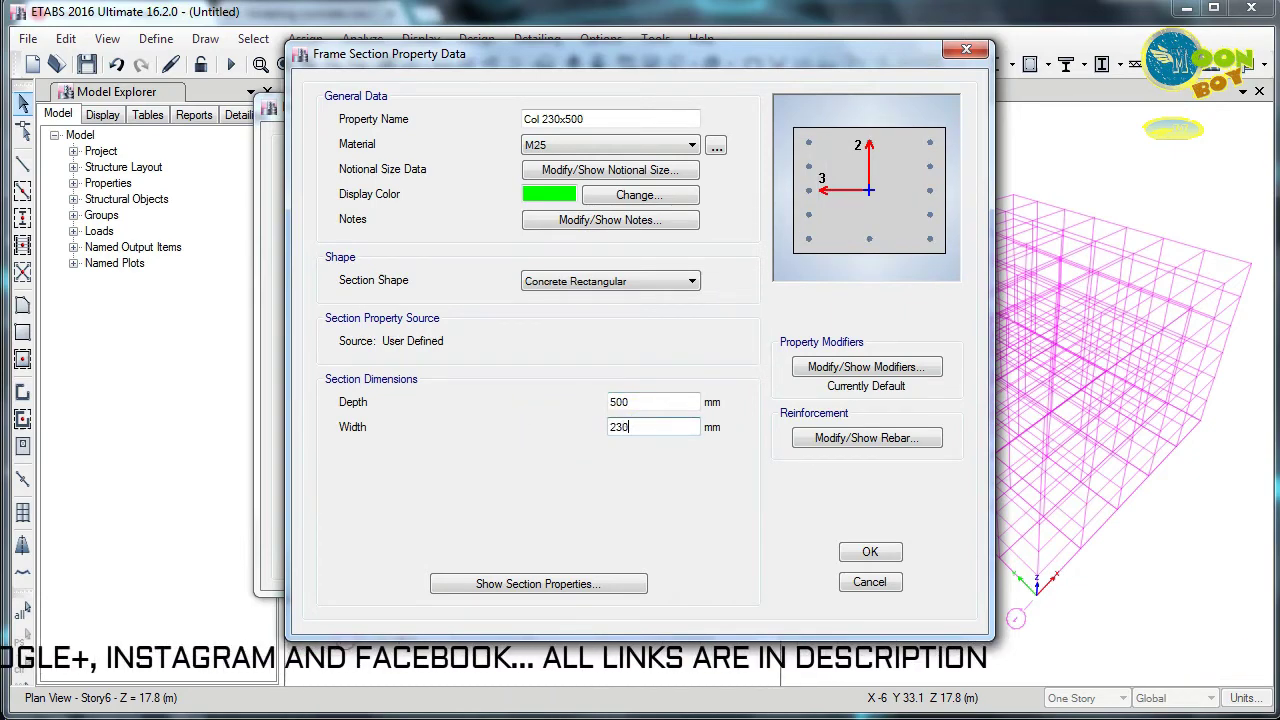
pyautogui.click(652, 404)
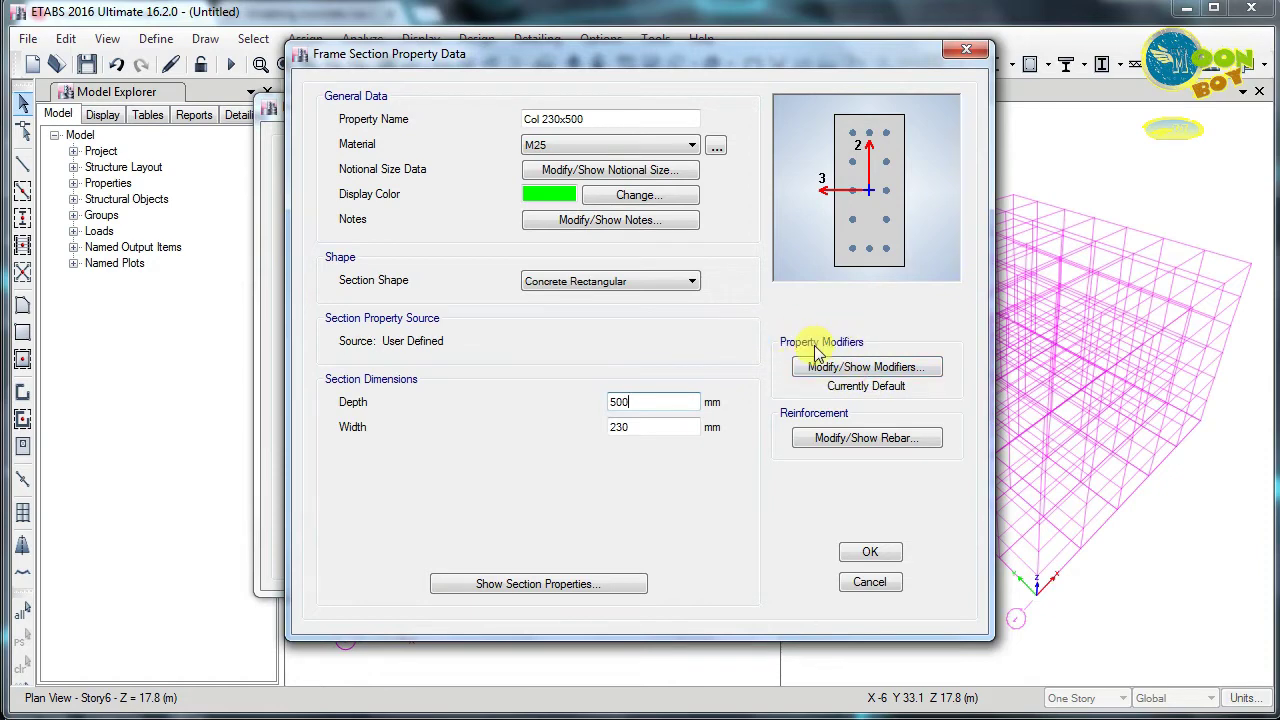
pyautogui.moveTo(772, 58); pyautogui.dragTo(644, 54)
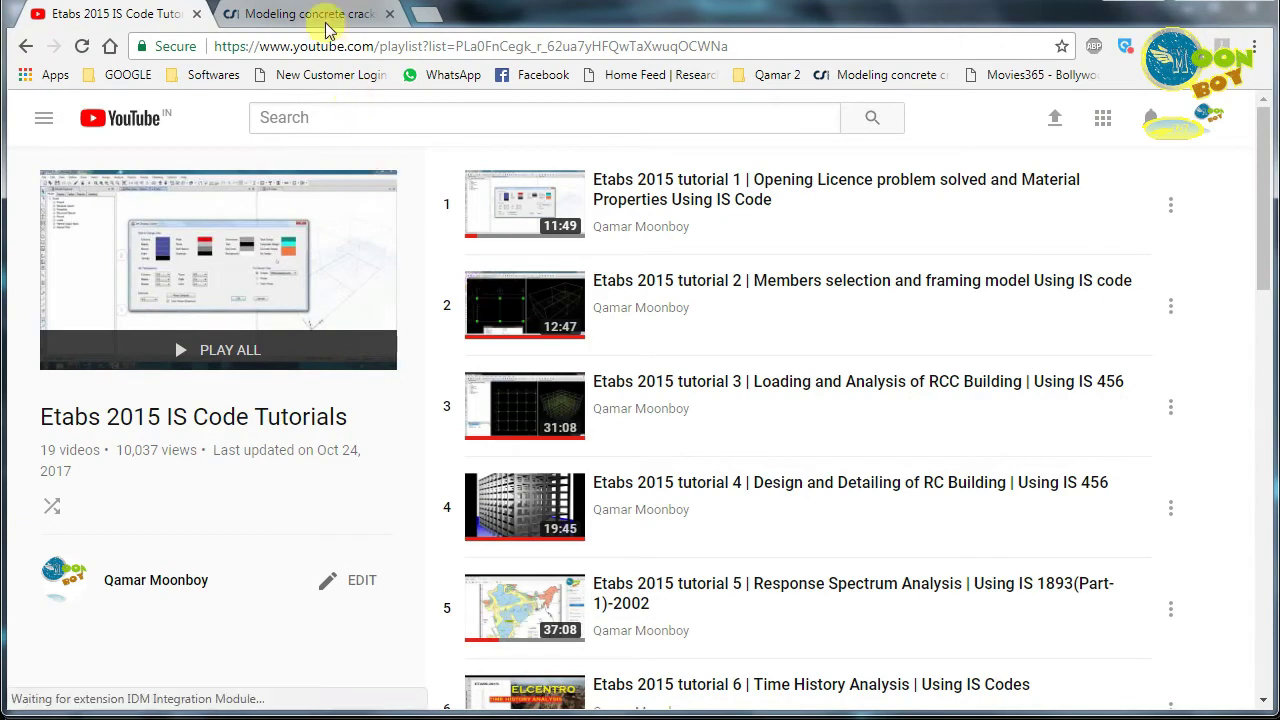
pyautogui.click(328, 16)
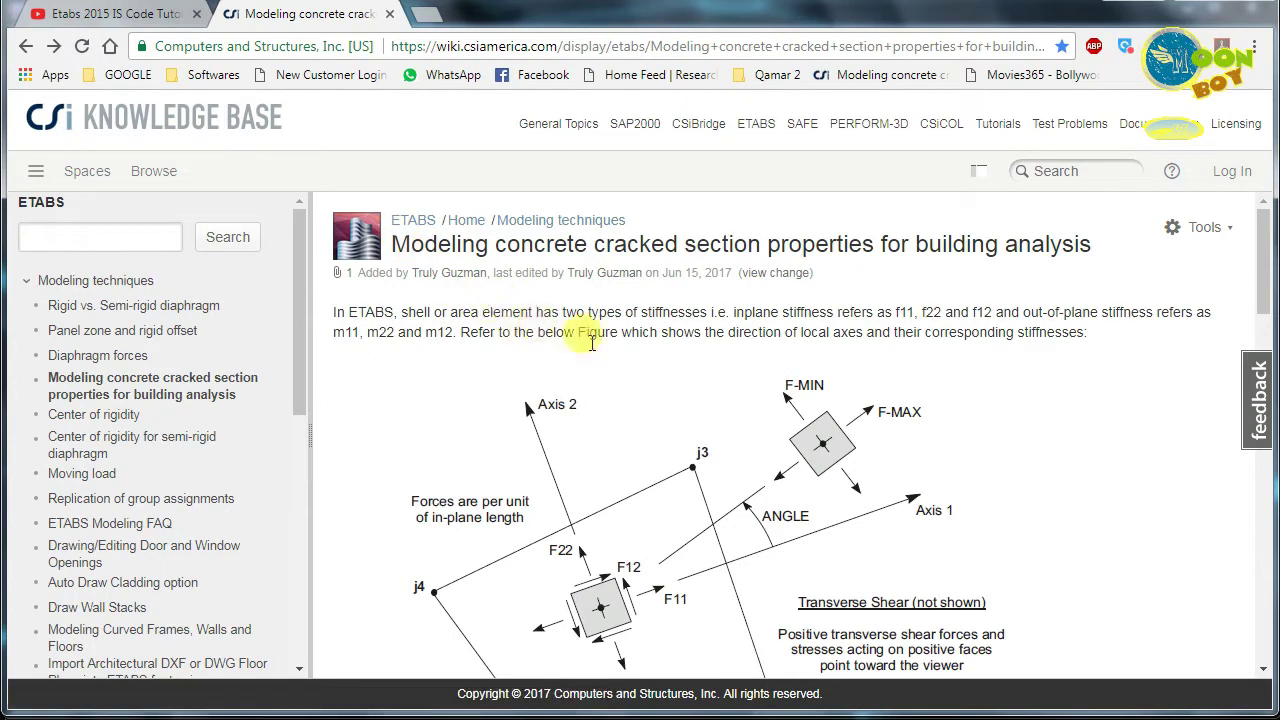
pyautogui.scroll(-7, 616, 387)
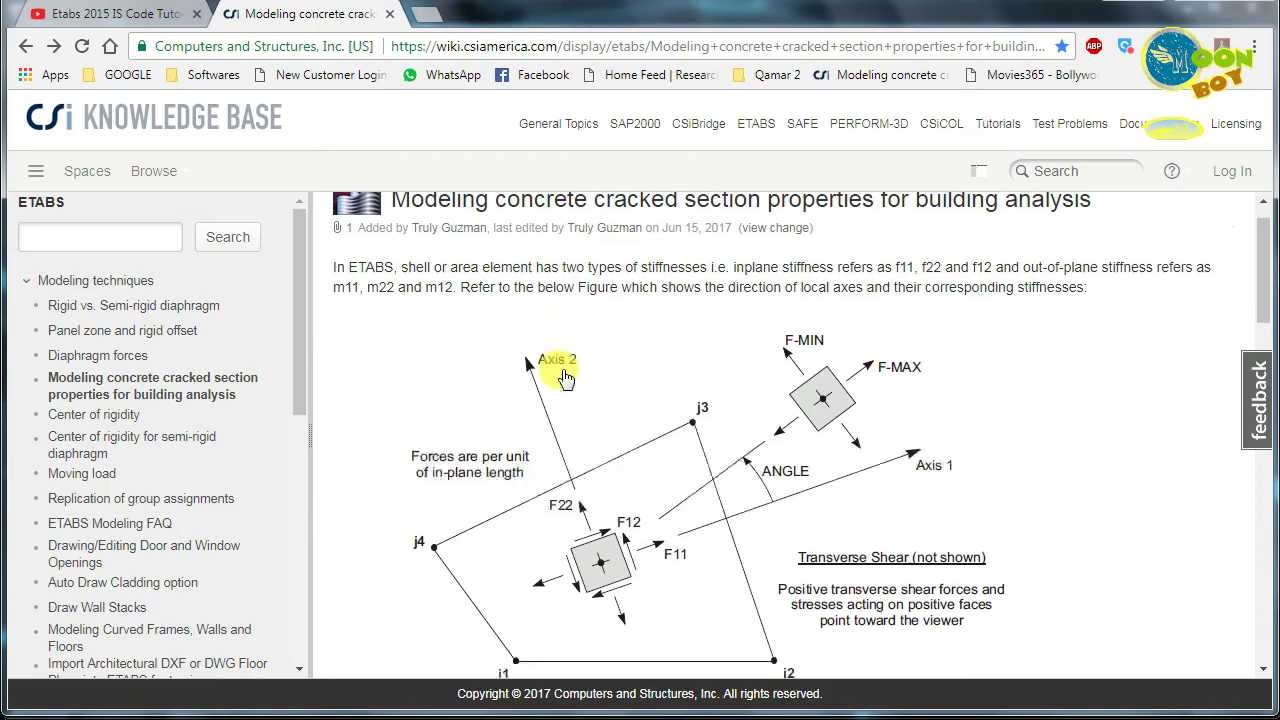
pyautogui.scroll(-3, 565, 377)
pyautogui.scroll(10, 565, 377)
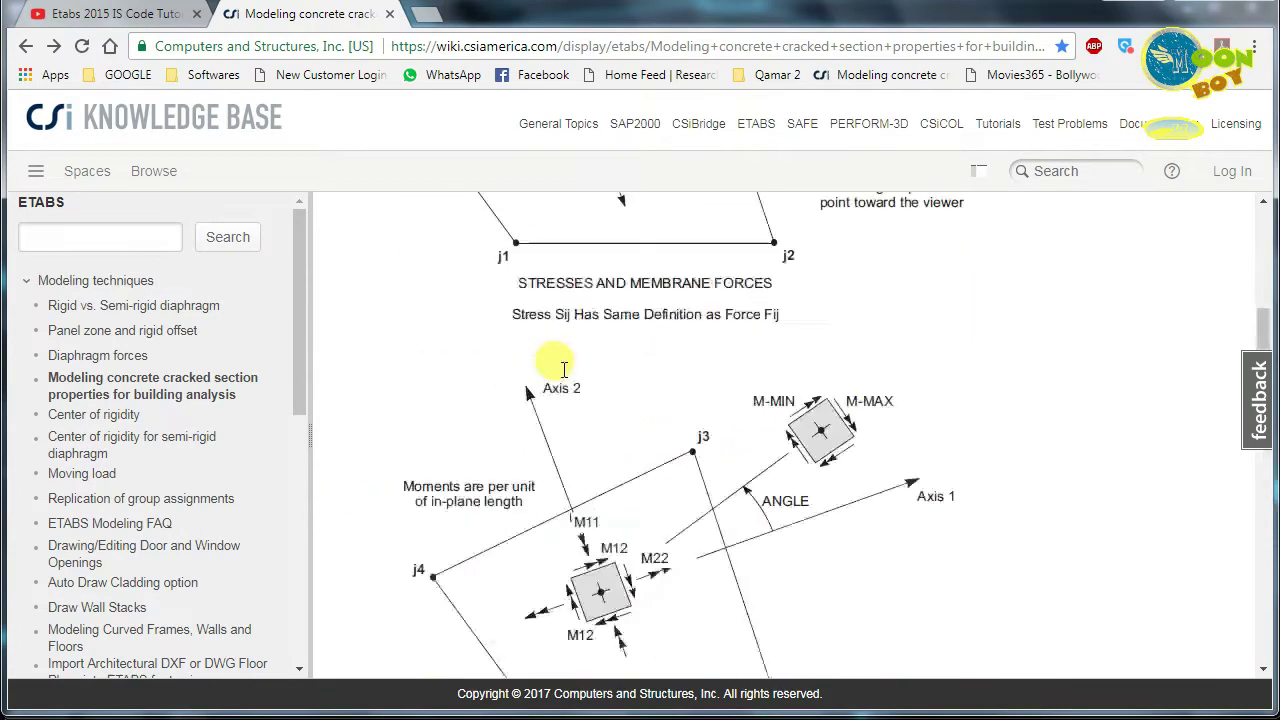
pyautogui.scroll(-4, 565, 383)
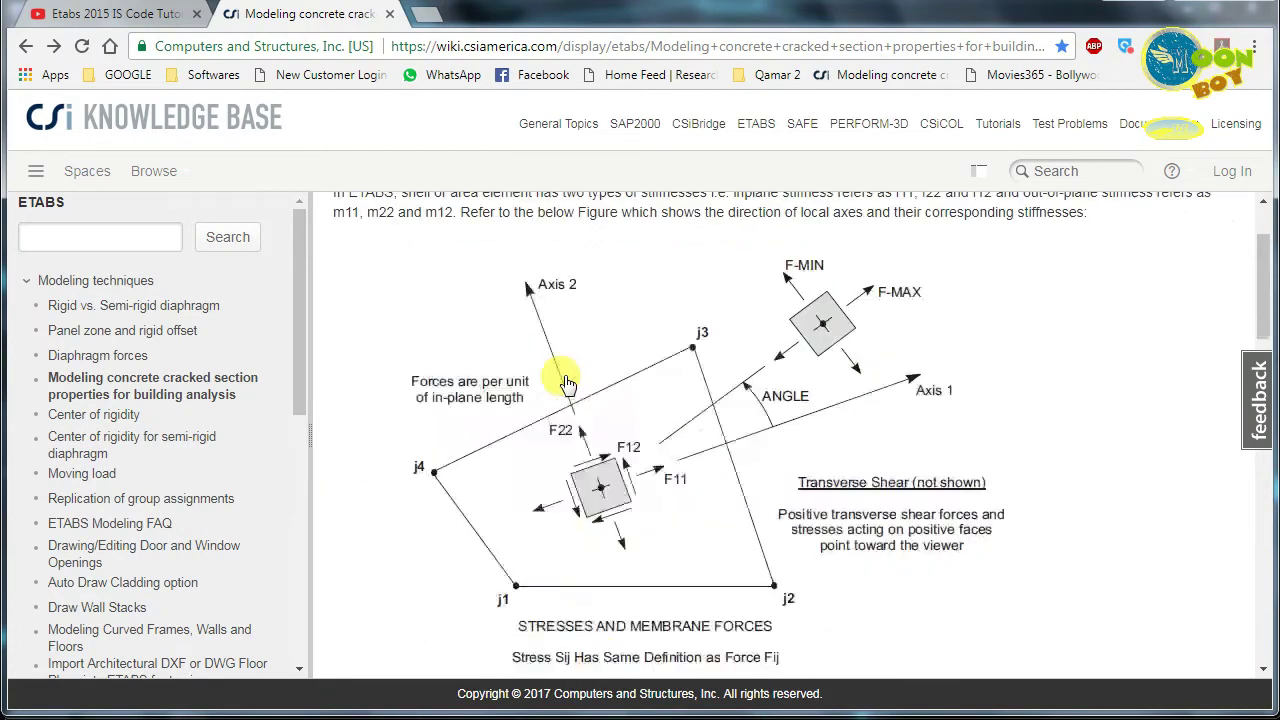
pyautogui.scroll(-7, 813, 495)
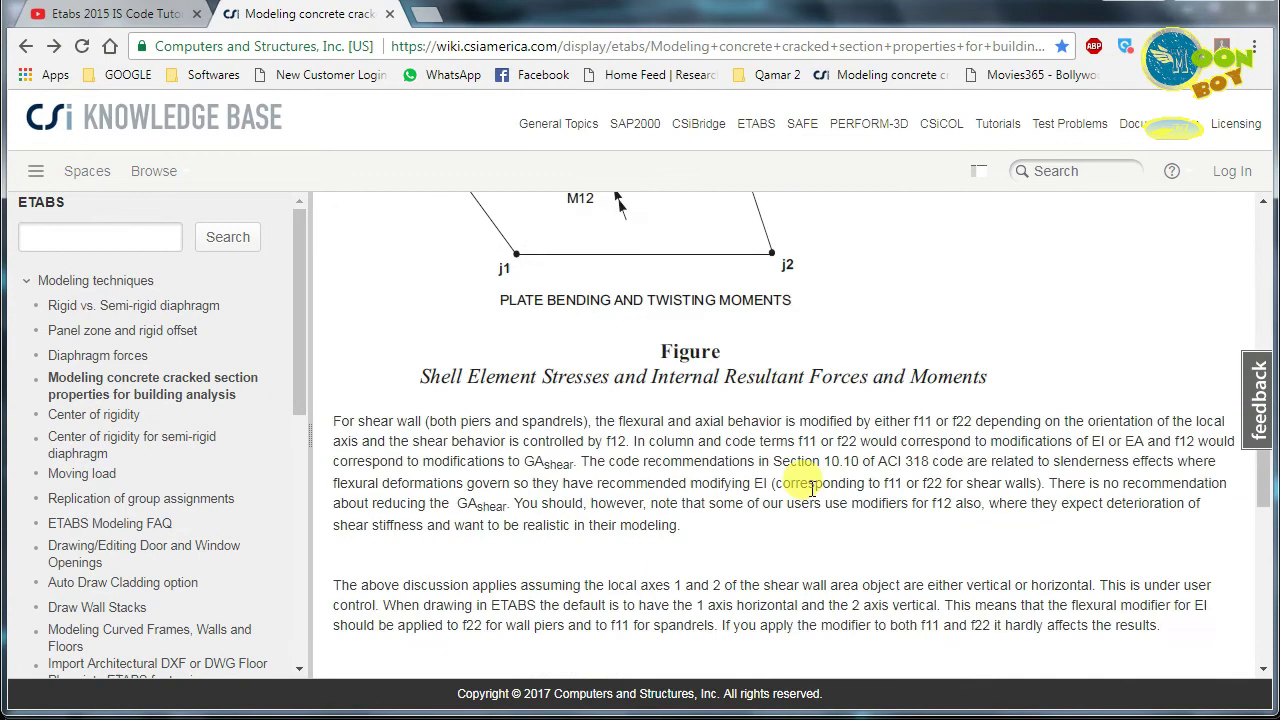
pyautogui.scroll(4, 813, 497)
pyautogui.scroll(8, 811, 493)
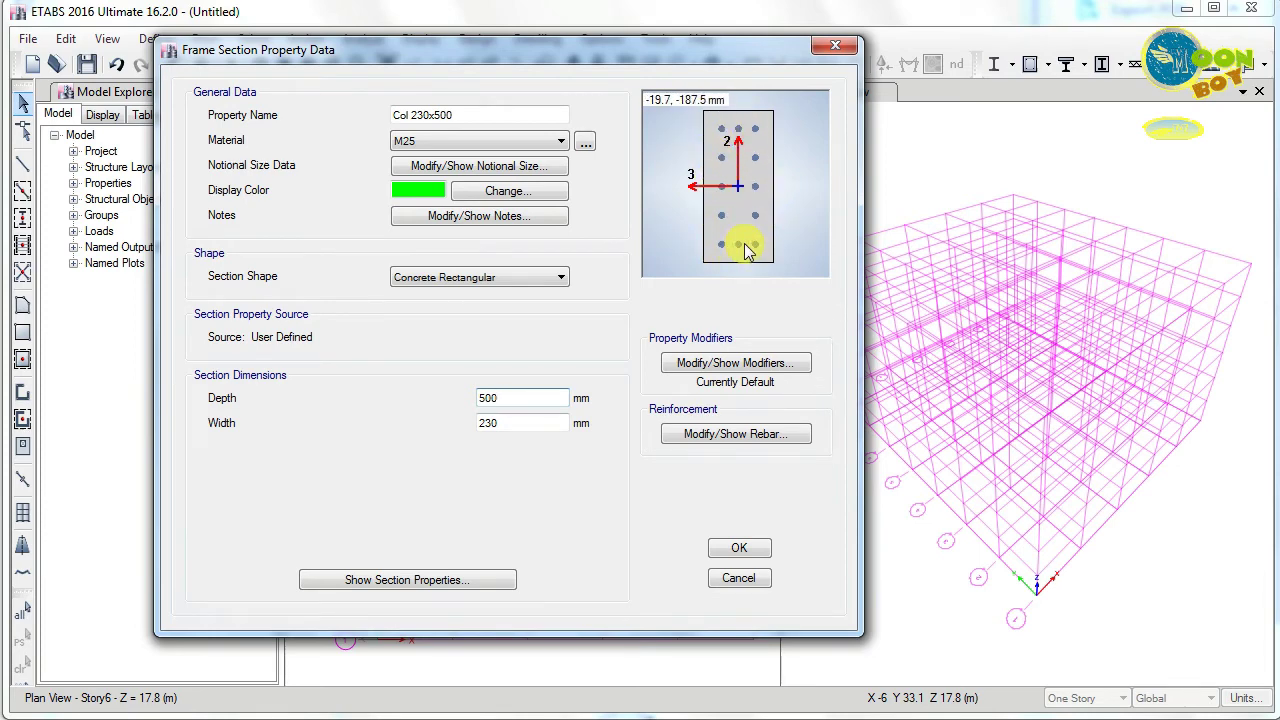
# Switch from the section dialog to the cracked-section article PDF.
pyautogui.moveTo(670, 50); pyautogui.dragTo(735, 83)
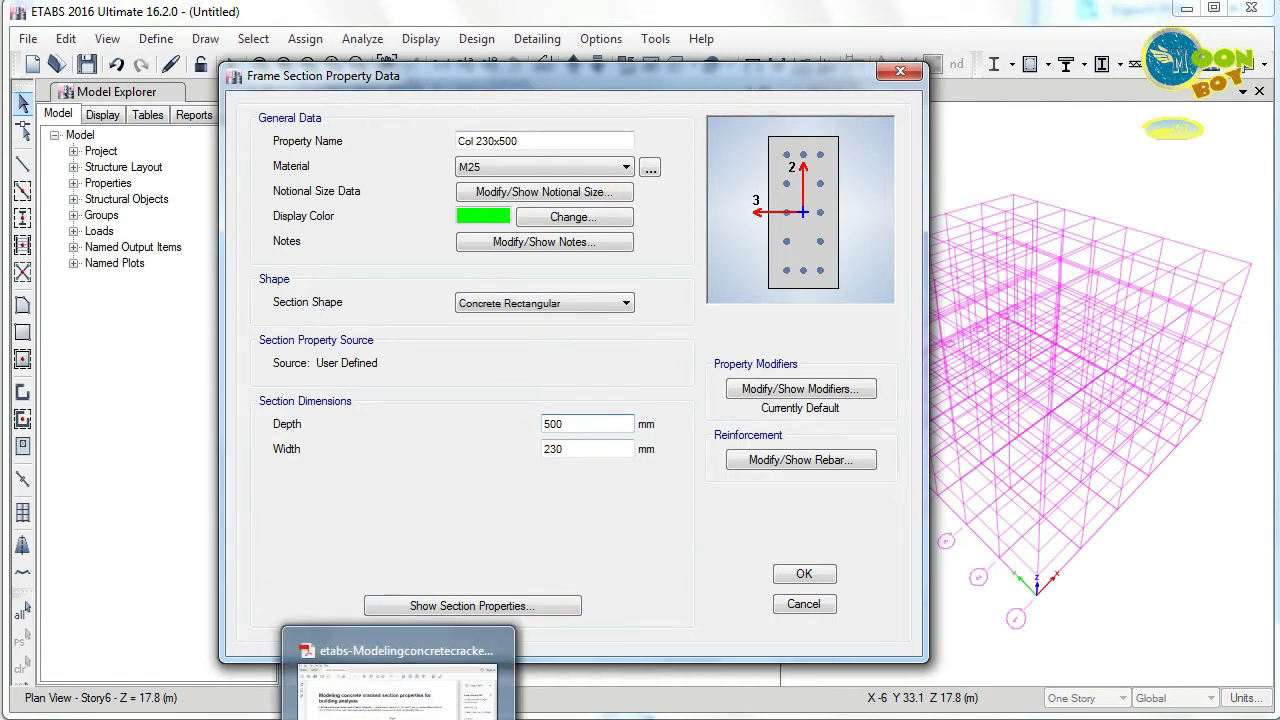
pyautogui.click(400, 690)
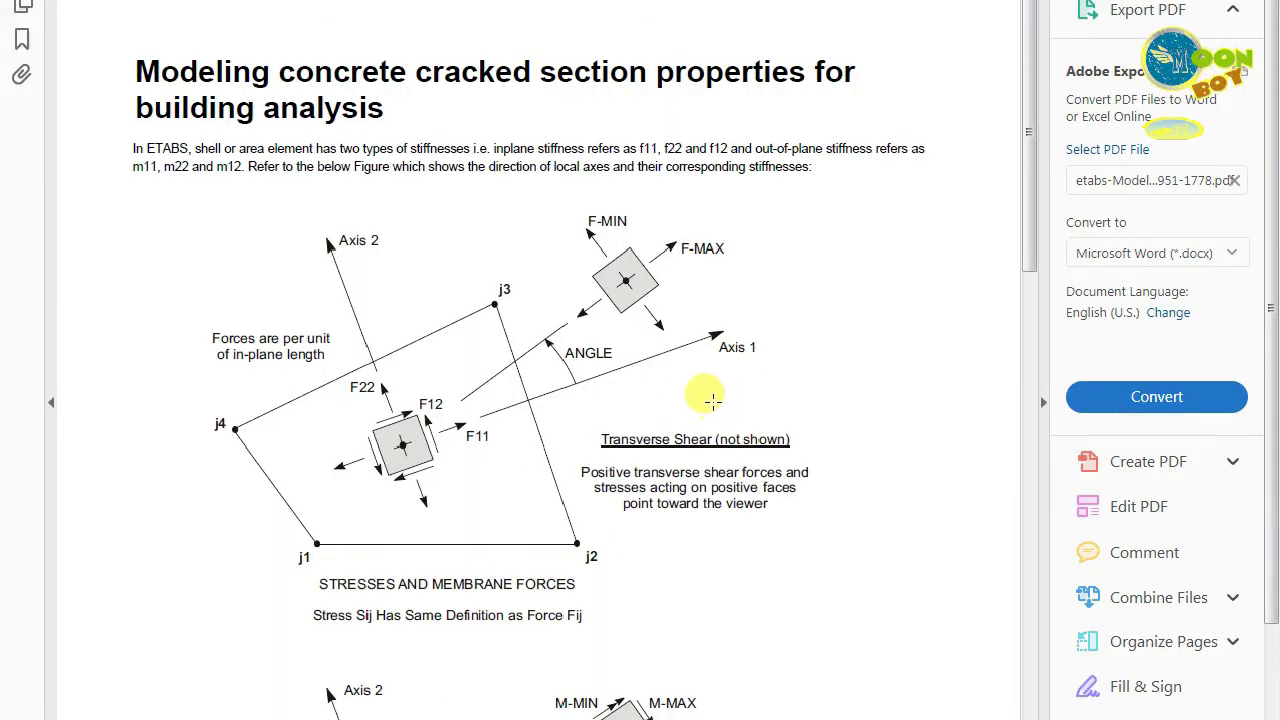
# Scroll to the shear-wall stiffness modifier paragraph and highlight 'ACI 318 code'.
pyautogui.scroll(-5, 562, 460)
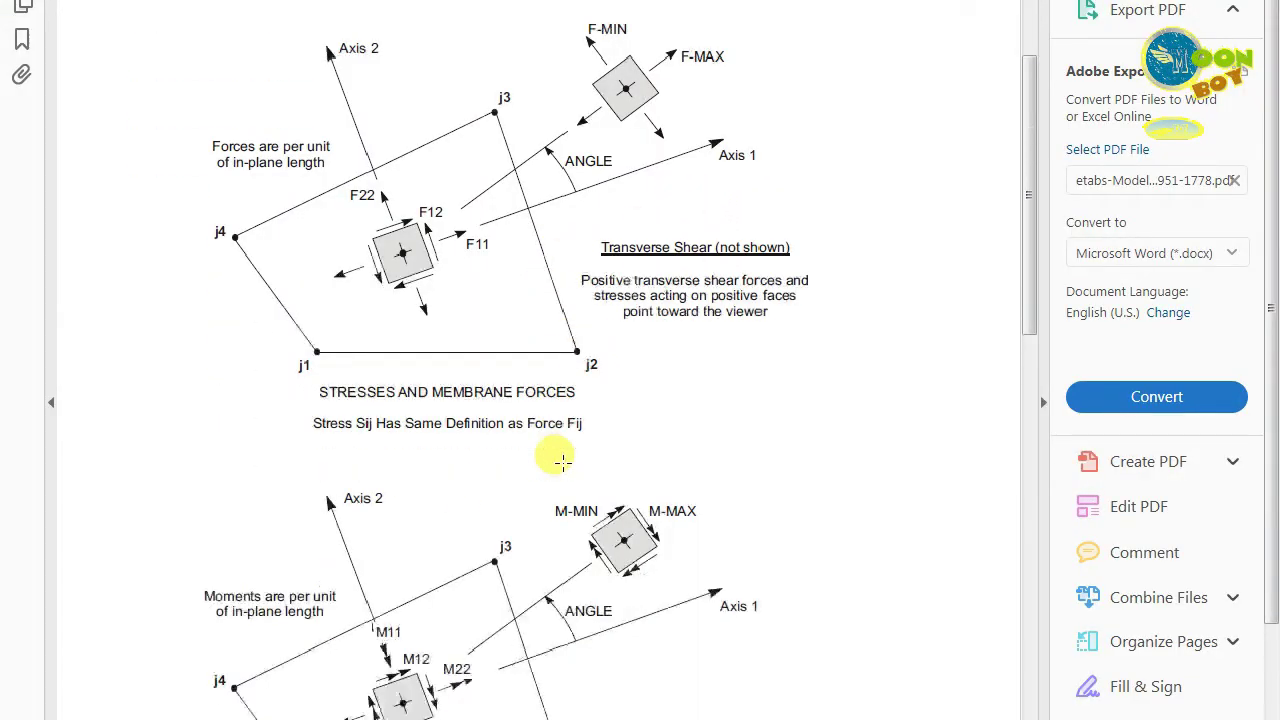
pyautogui.scroll(-3, 562, 460)
pyautogui.scroll(-2, 562, 460)
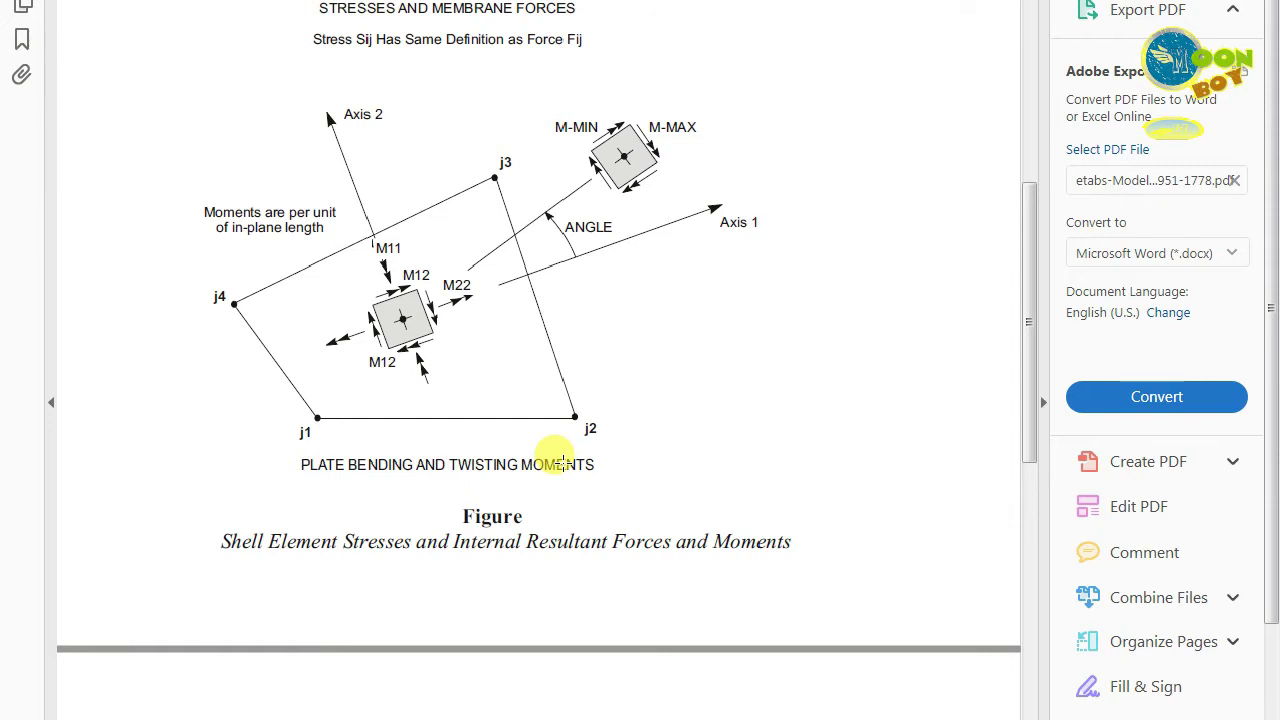
pyautogui.scroll(-3, 563, 462)
pyautogui.scroll(-3, 563, 462)
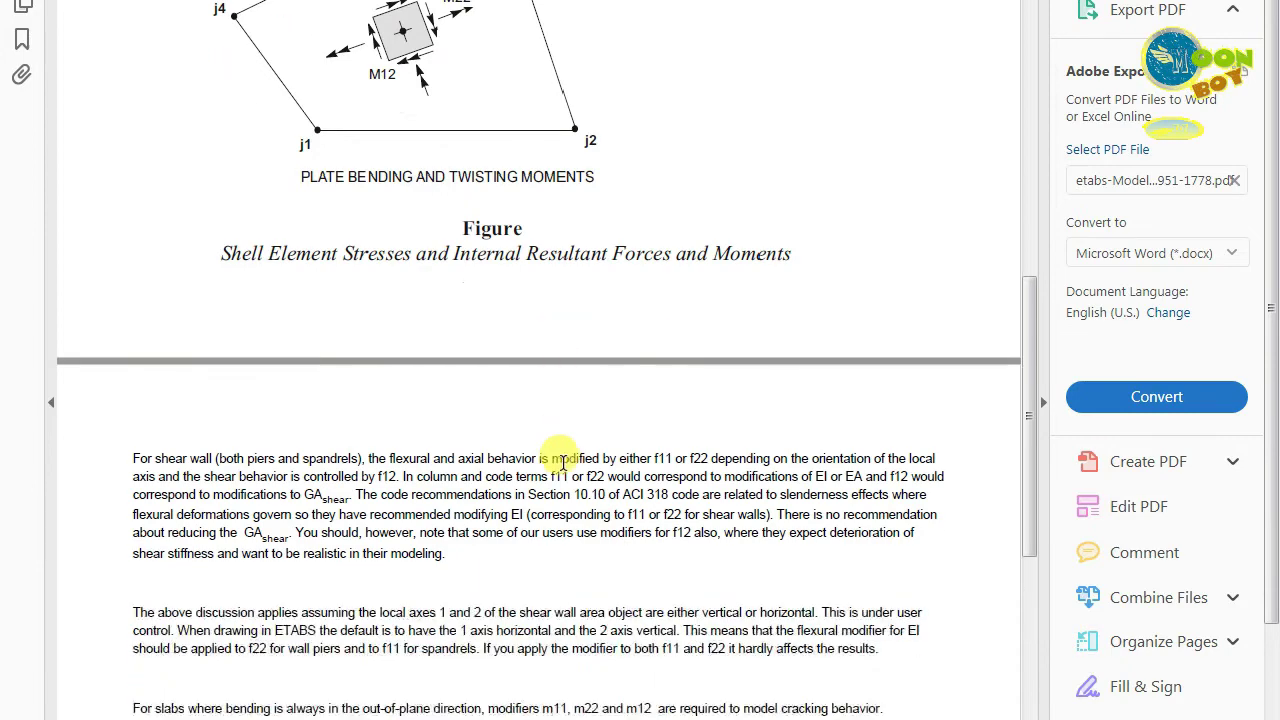
pyautogui.scroll(-3, 563, 462)
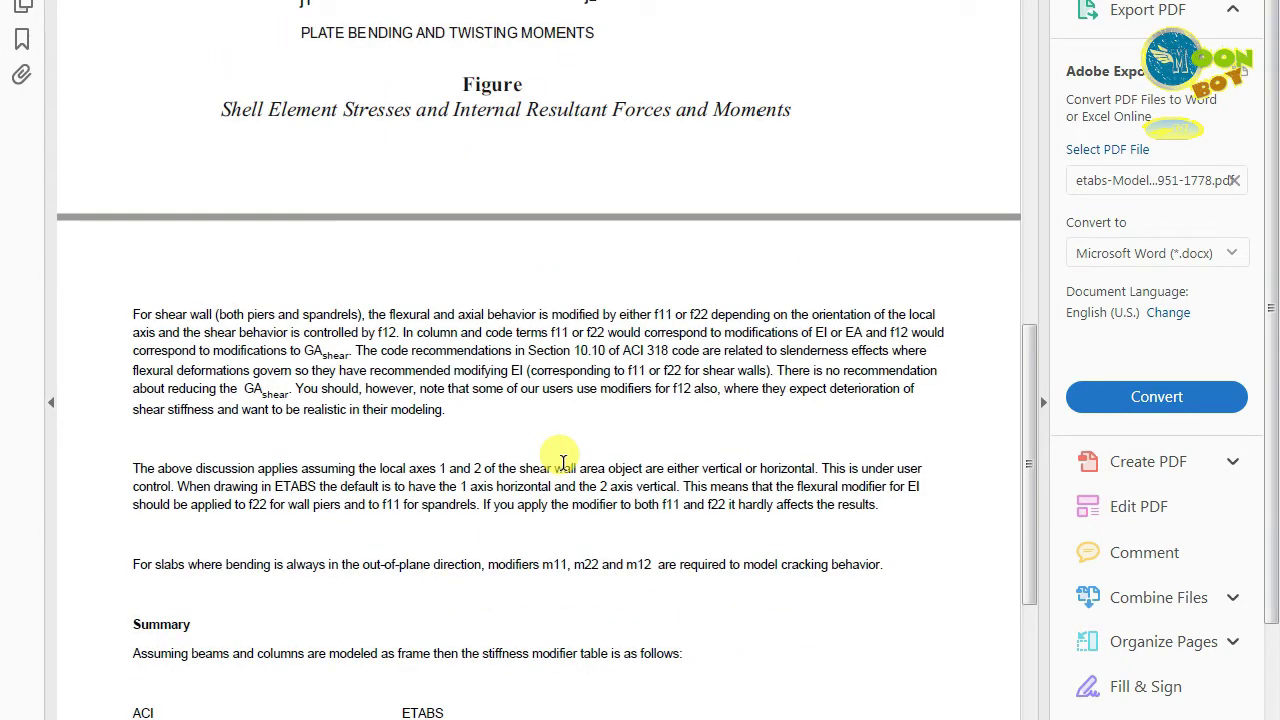
pyautogui.moveTo(622, 350); pyautogui.dragTo(699, 352)
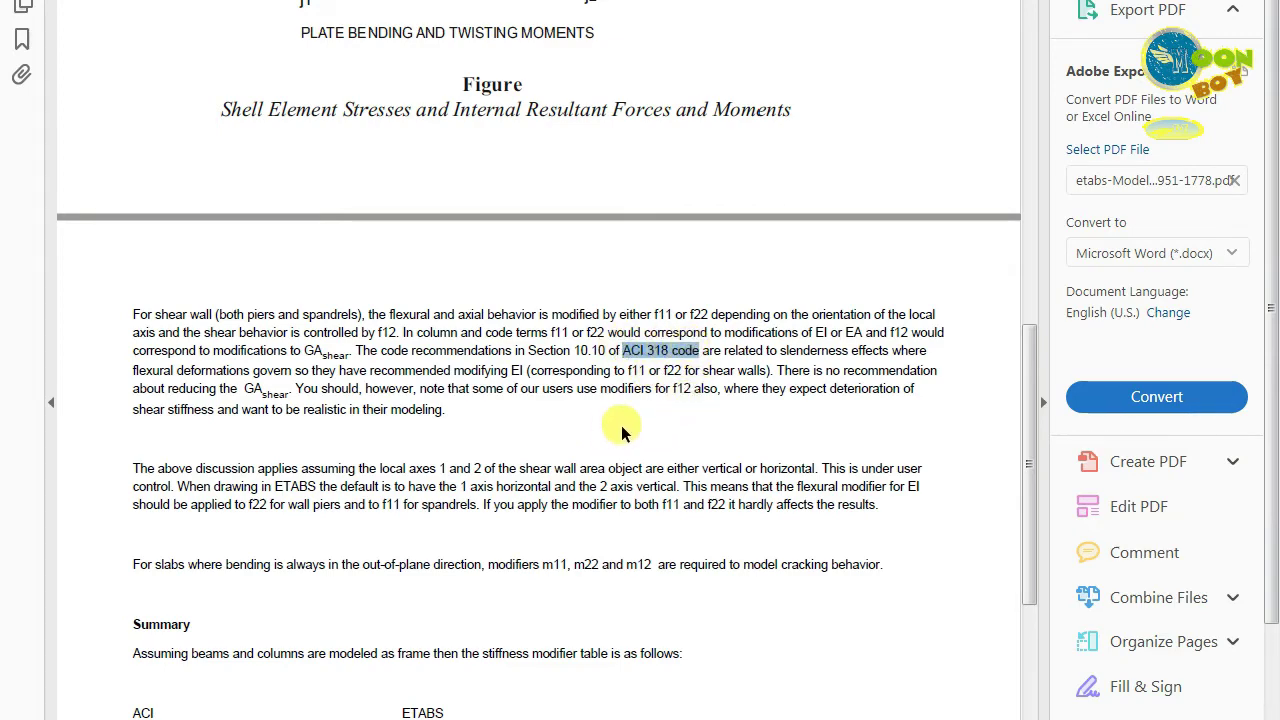
pyautogui.scroll(-5, 621, 430)
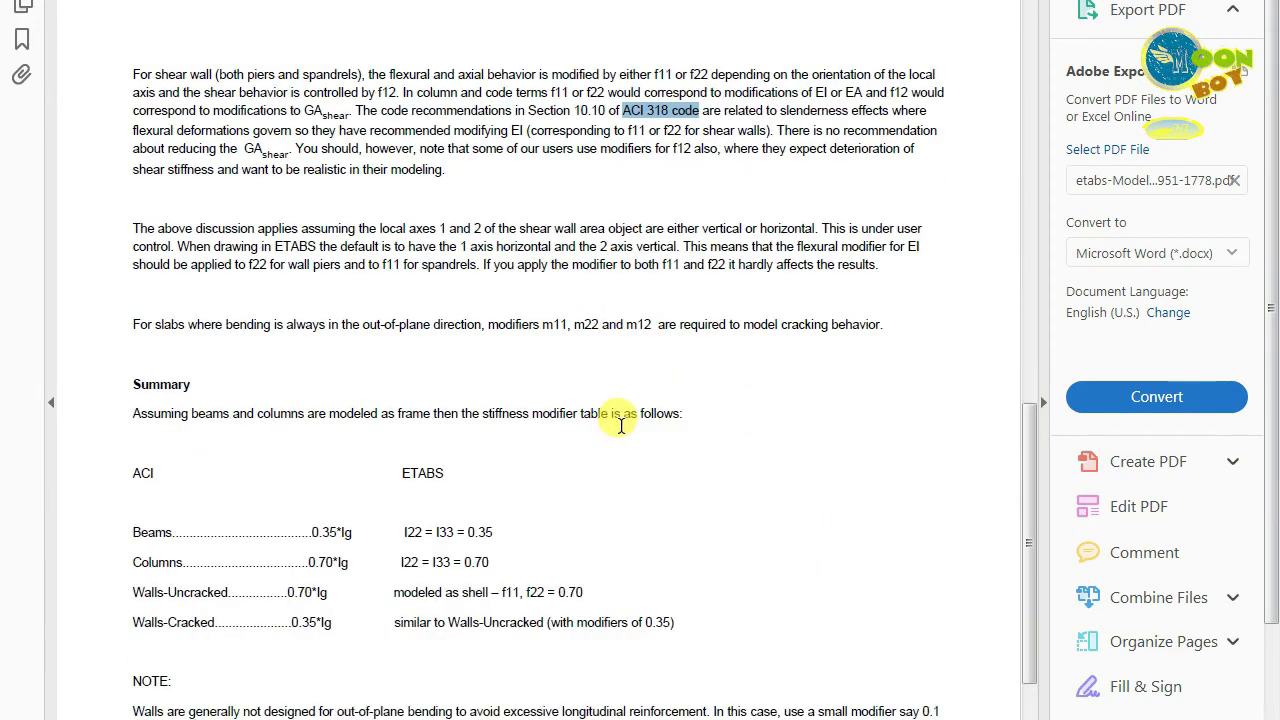
# Scroll to the Summary table and highlight the 'Flat Plates & Flat Slabs....0.25*Ig' entry.
pyautogui.scroll(-3, 621, 425)
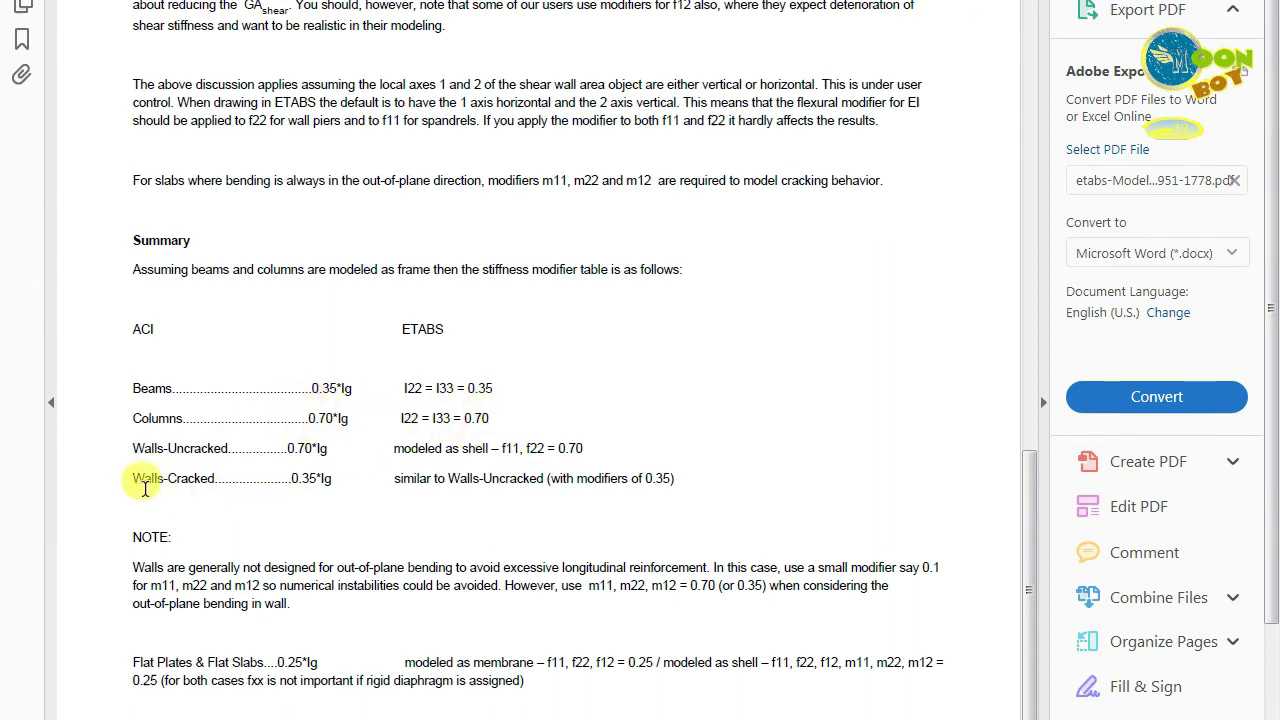
pyautogui.scroll(-1, 168, 467)
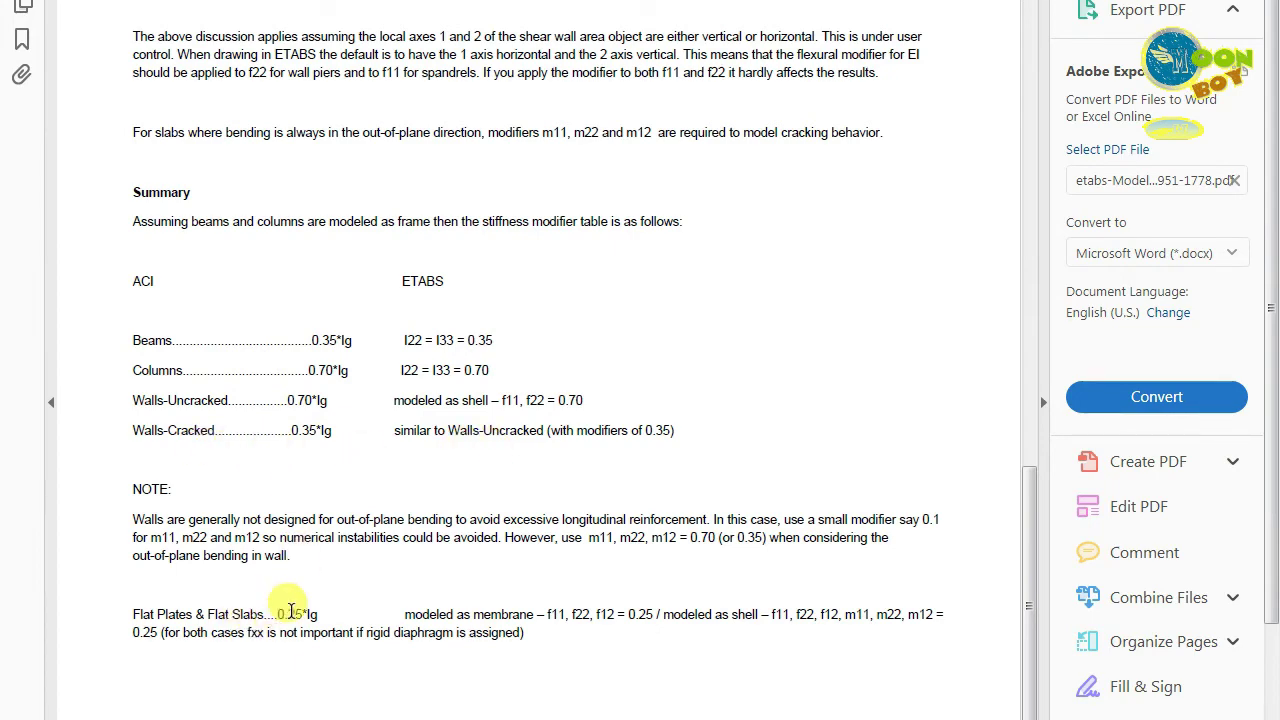
pyautogui.scroll(-2, 286, 606)
pyautogui.moveTo(140, 518); pyautogui.dragTo(337, 522)
# Highlight the flat-slab shell modifiers f11, f22, f12, m11, m22, m12 in the cracked-section PDF.
pyautogui.click(322, 525)
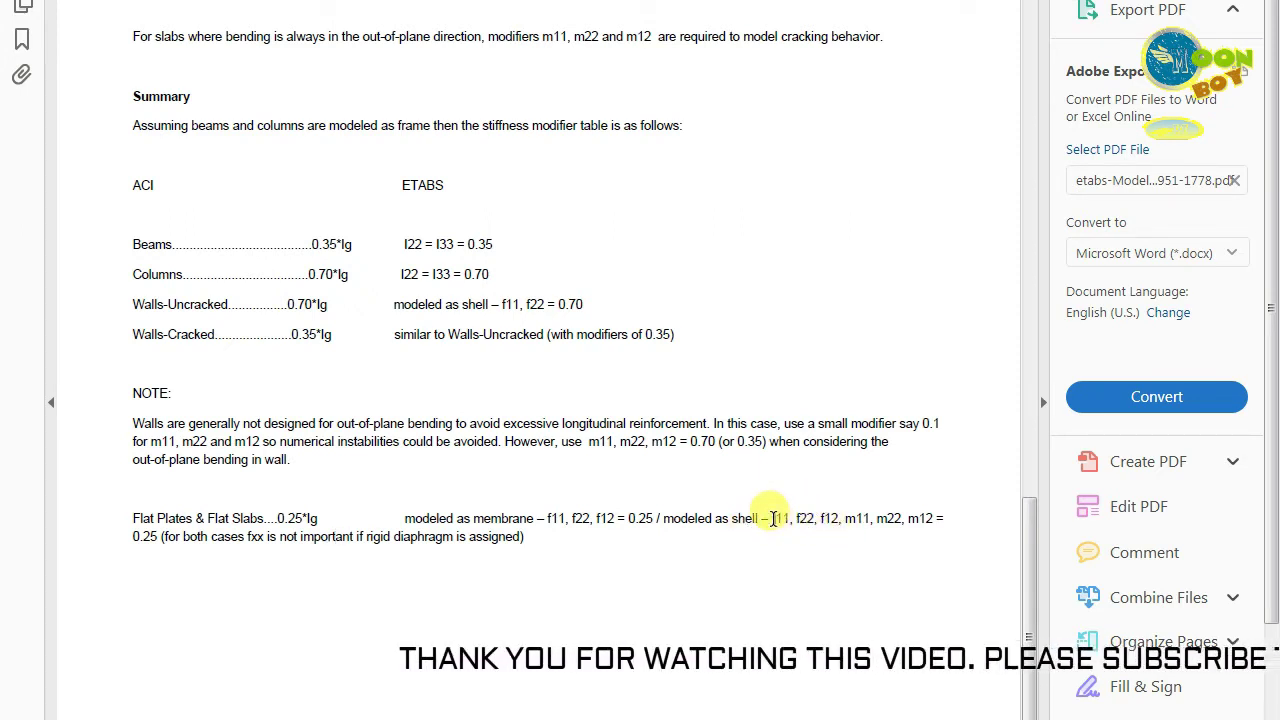
pyautogui.moveTo(771, 519); pyautogui.dragTo(934, 518)
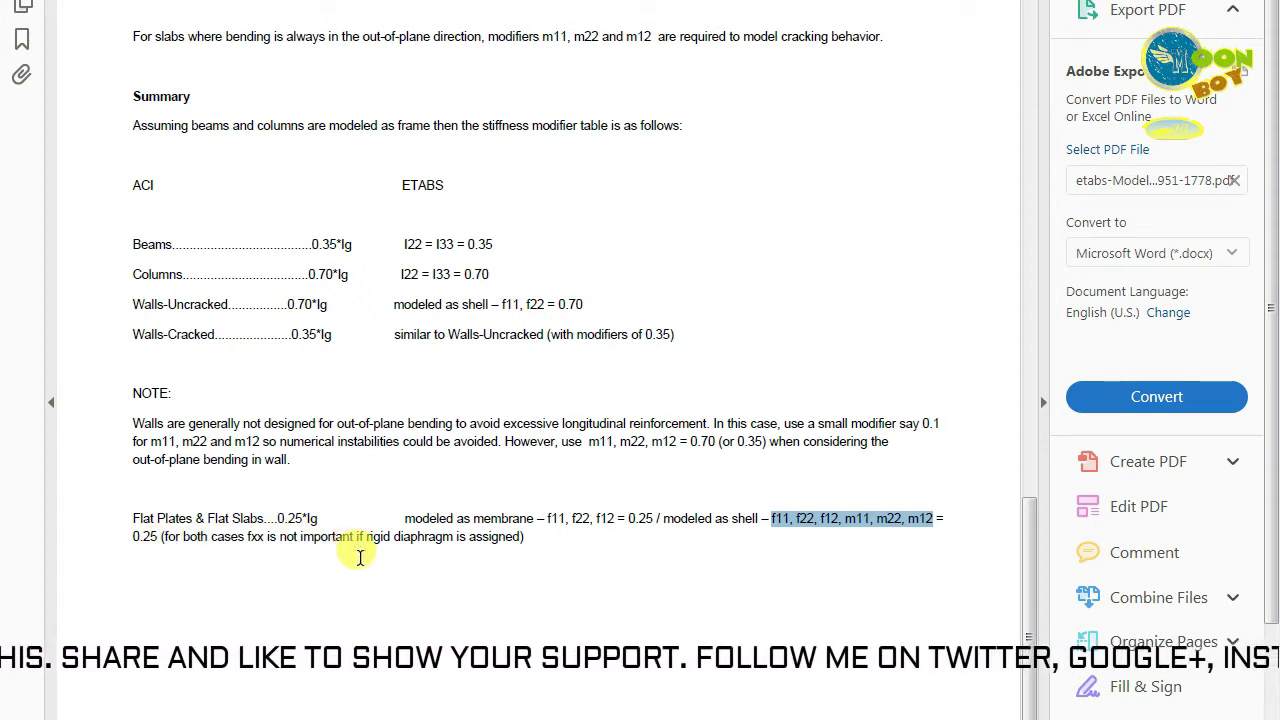
pyautogui.scroll(1, 430, 555)
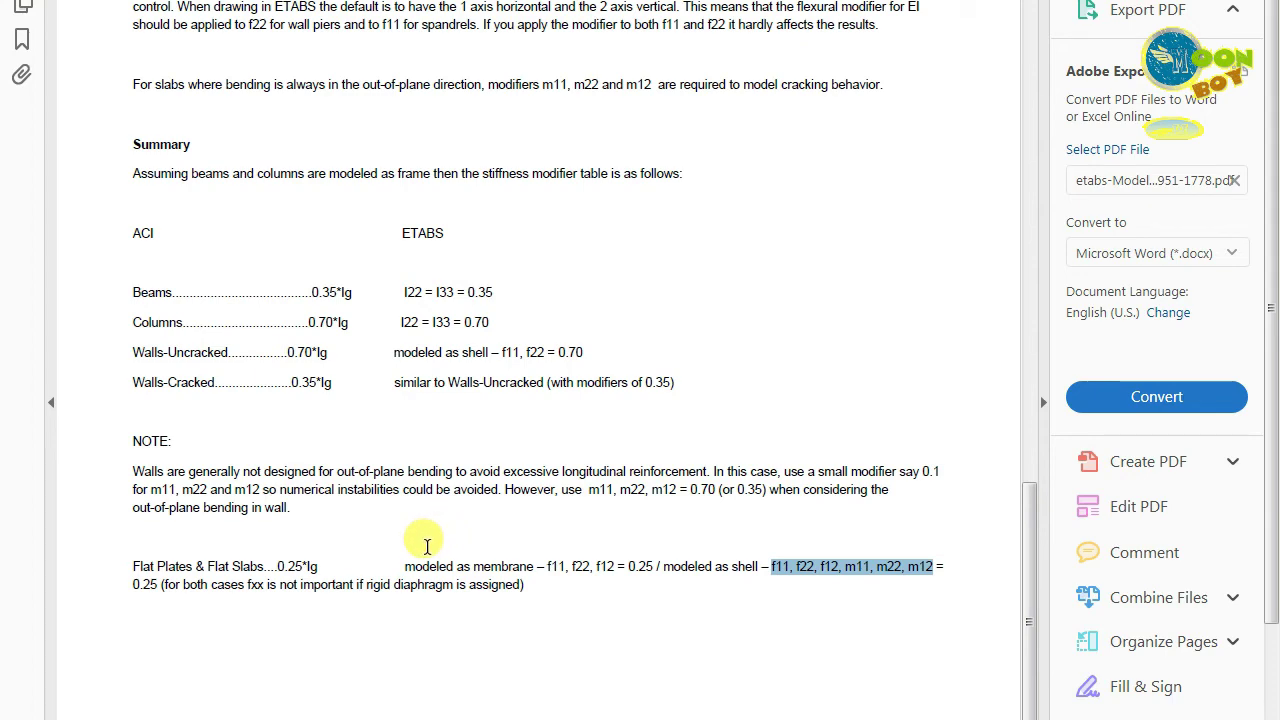
pyautogui.scroll(10, 427, 550)
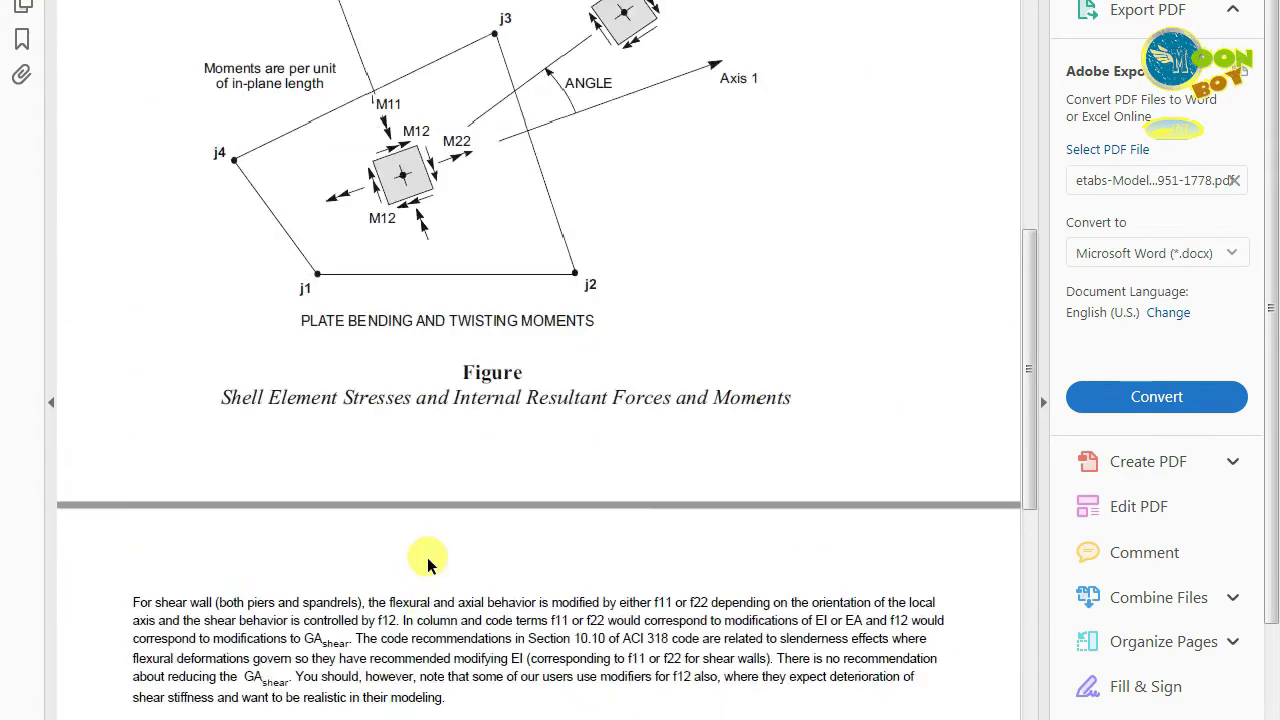
pyautogui.scroll(7, 427, 560)
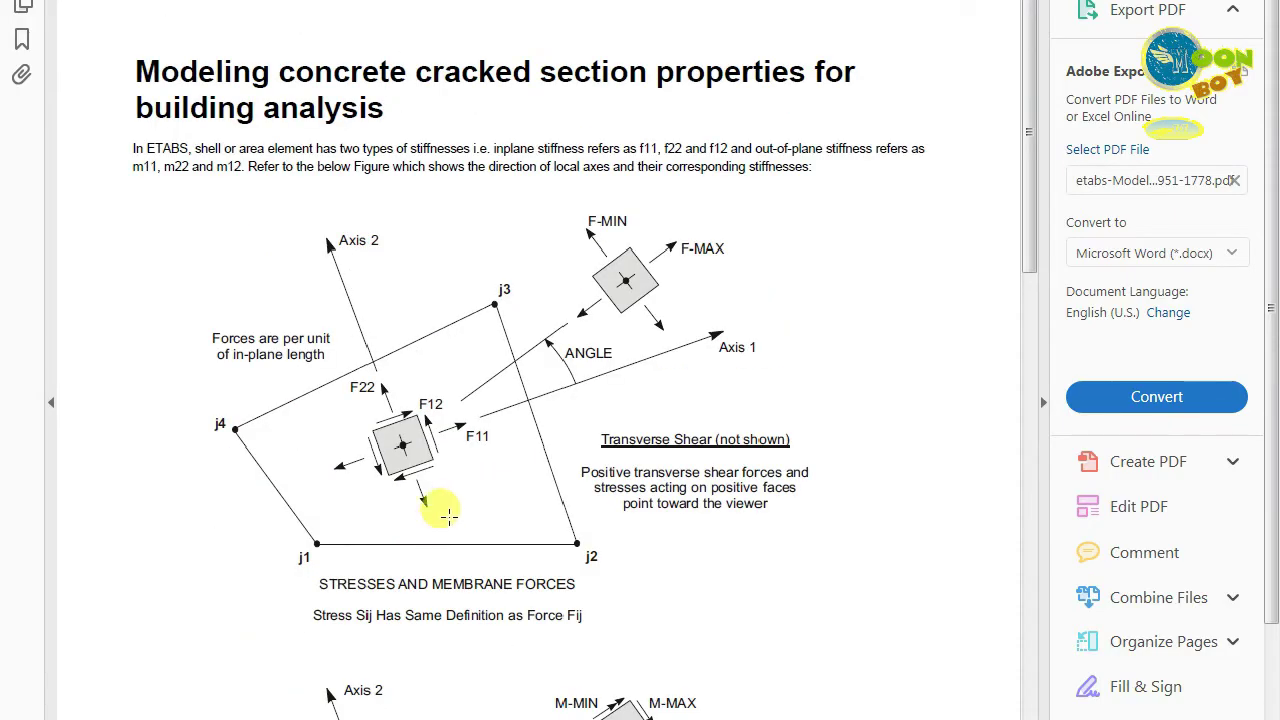
pyautogui.scroll(-15, 450, 440)
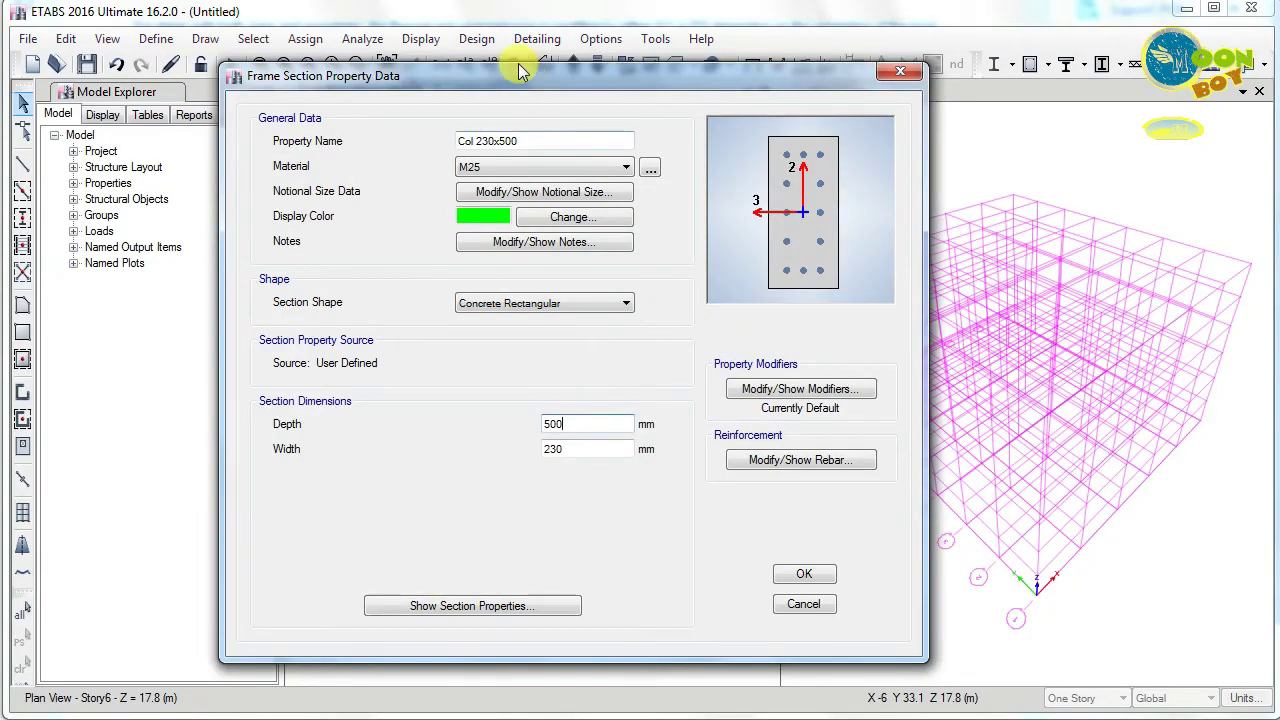
# Set the Col 230x500 moment of inertia modifiers about the 2 and 3 axes to 0.7.
pyautogui.moveTo(528, 78); pyautogui.dragTo(500, 108)
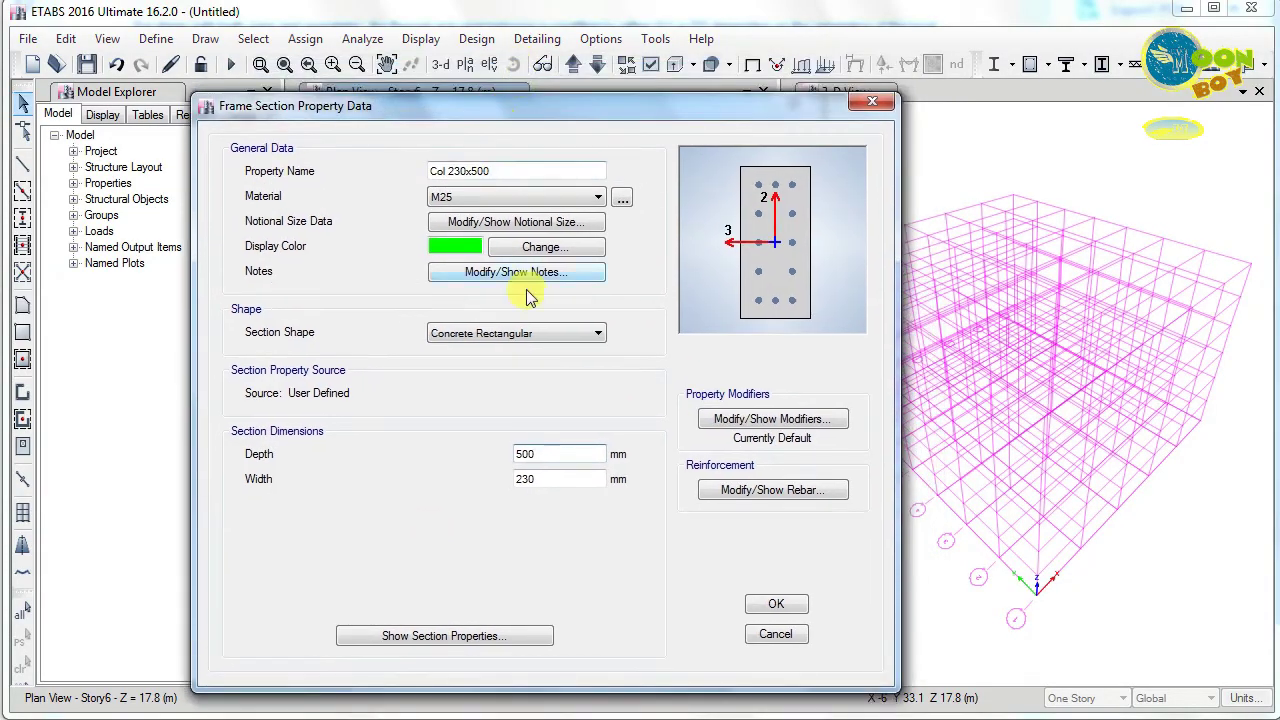
pyautogui.click(757, 419)
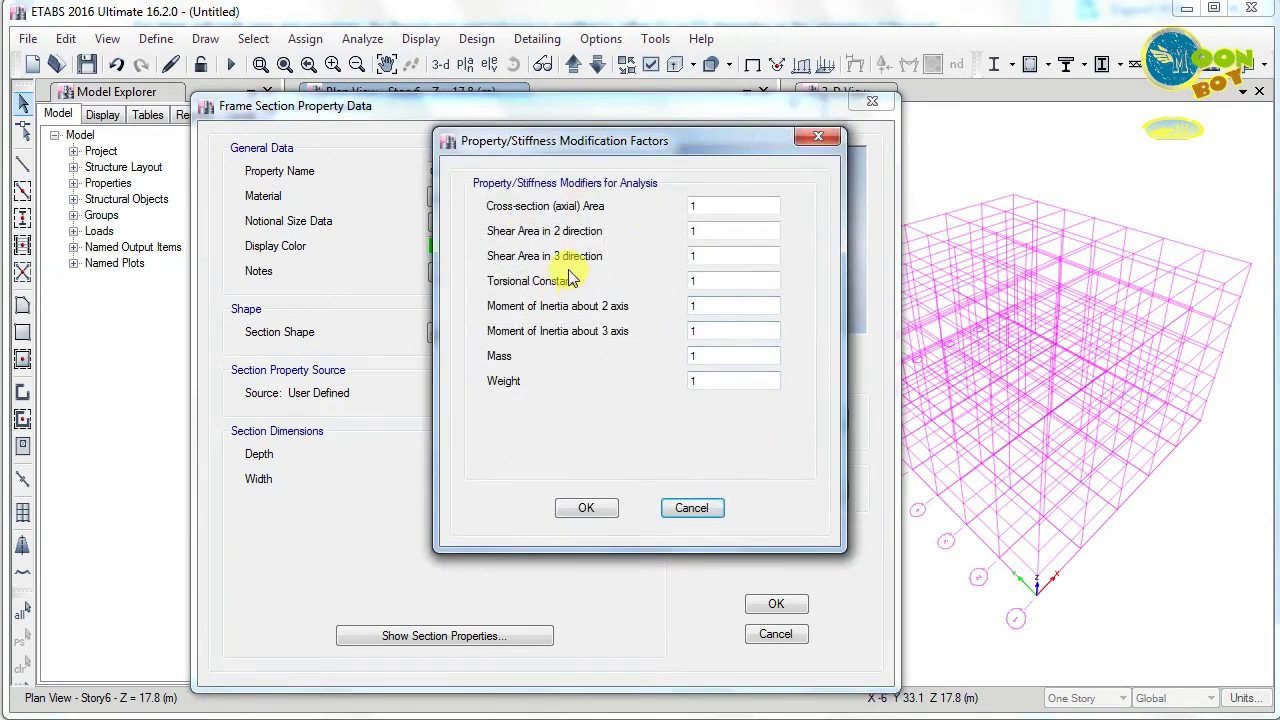
pyautogui.moveTo(666, 141); pyautogui.dragTo(610, 161)
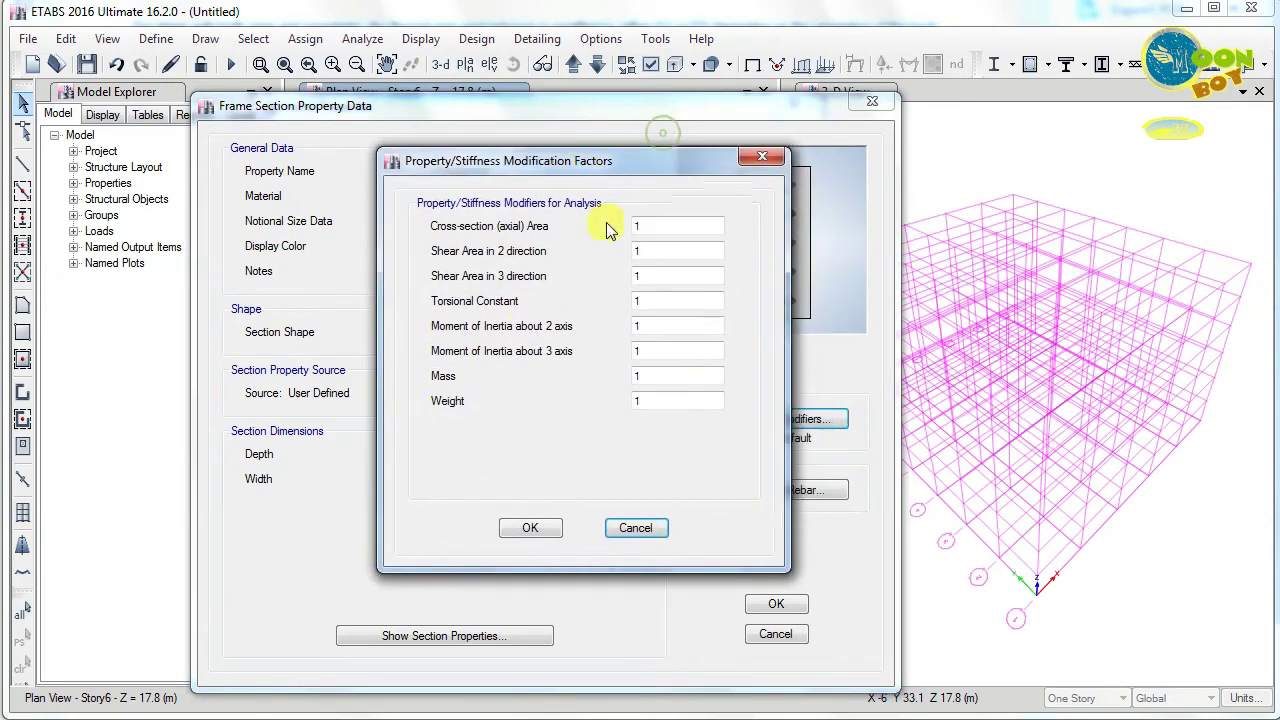
pyautogui.click(636, 324)
pyautogui.doubleClick(630, 324)
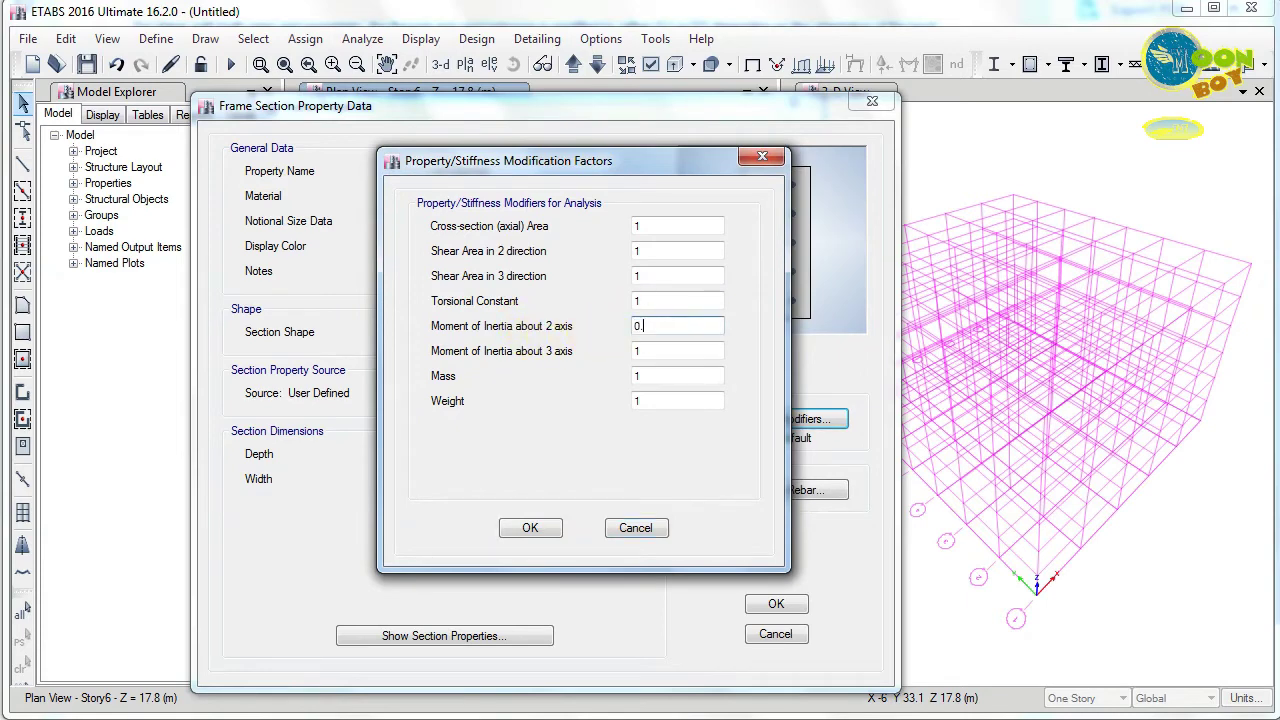
pyautogui.write('0.7')
pyautogui.doubleClick(636, 351)
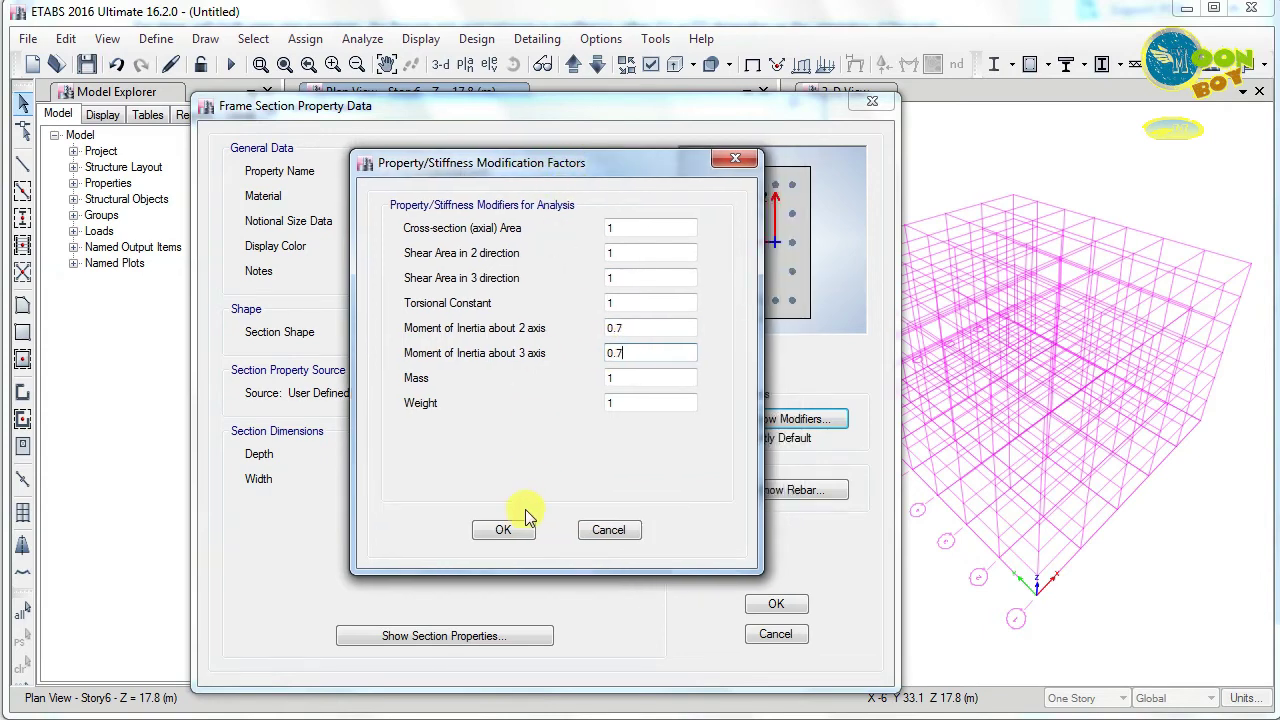
pyautogui.click(503, 530)
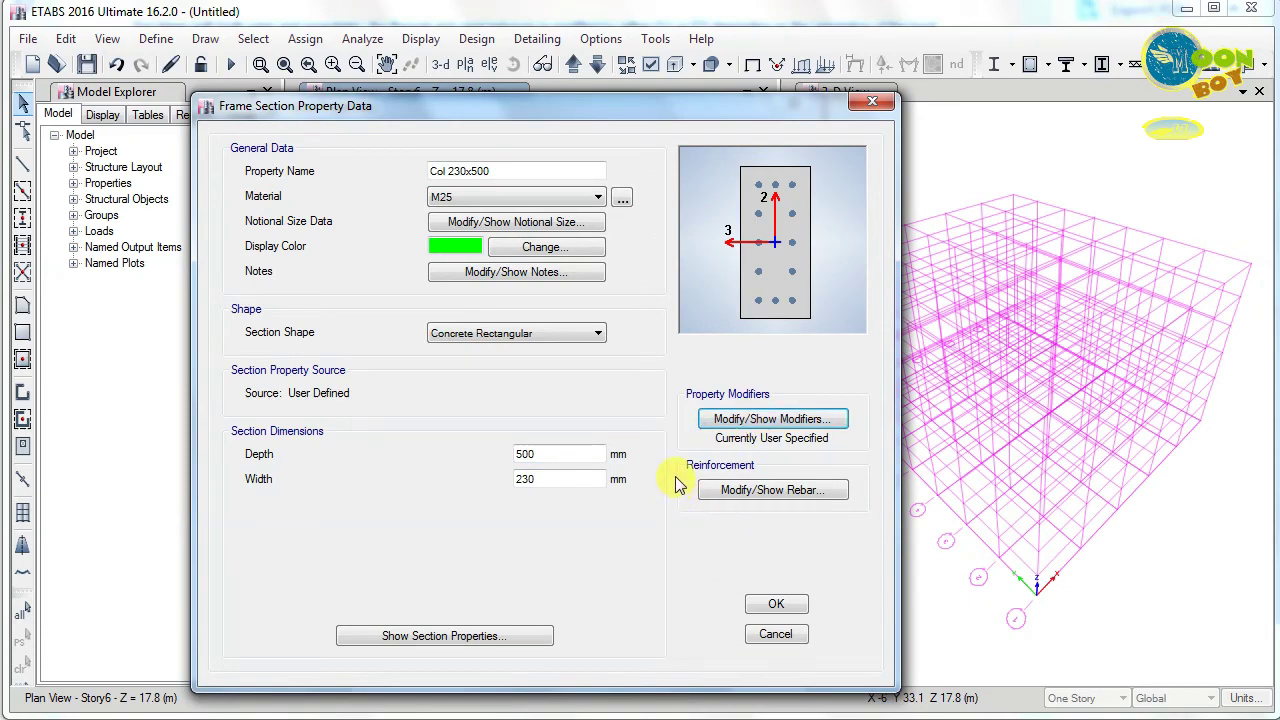
# Use HYSD500 for the column's longitudinal and tie bars and accept the section.
pyautogui.click(741, 490)
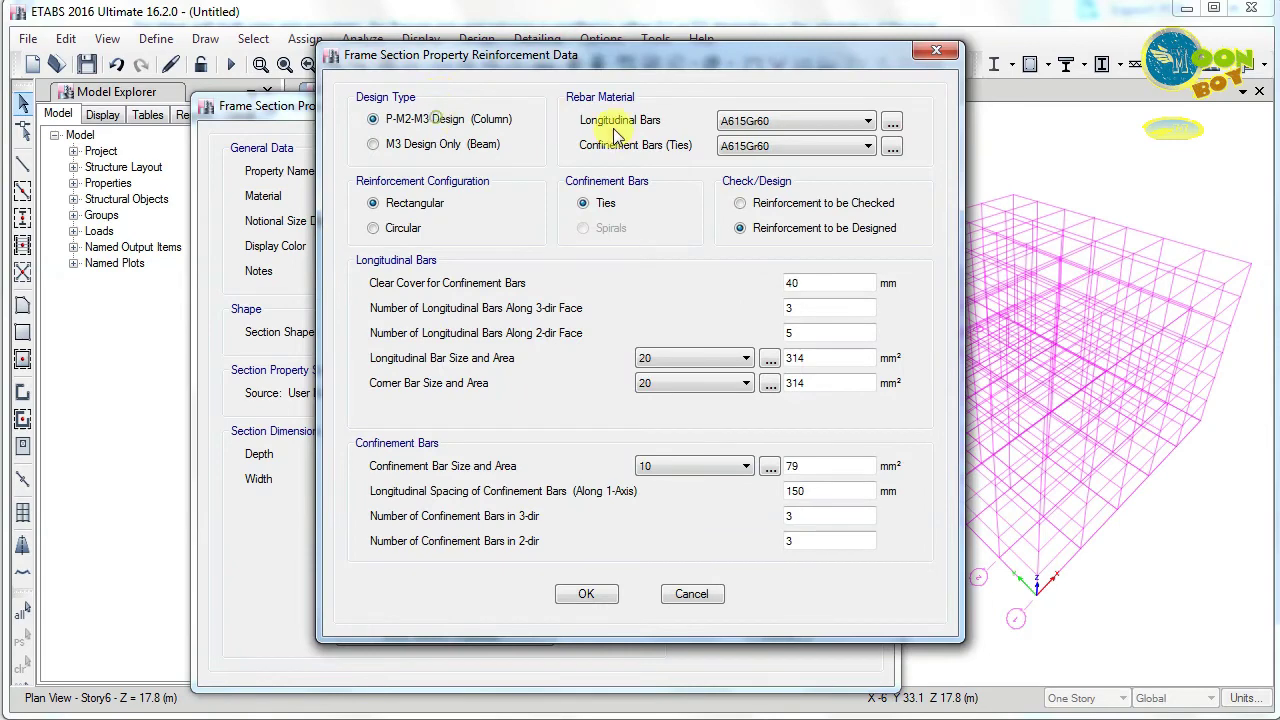
pyautogui.click(757, 121)
pyautogui.click(755, 150)
pyautogui.click(755, 148)
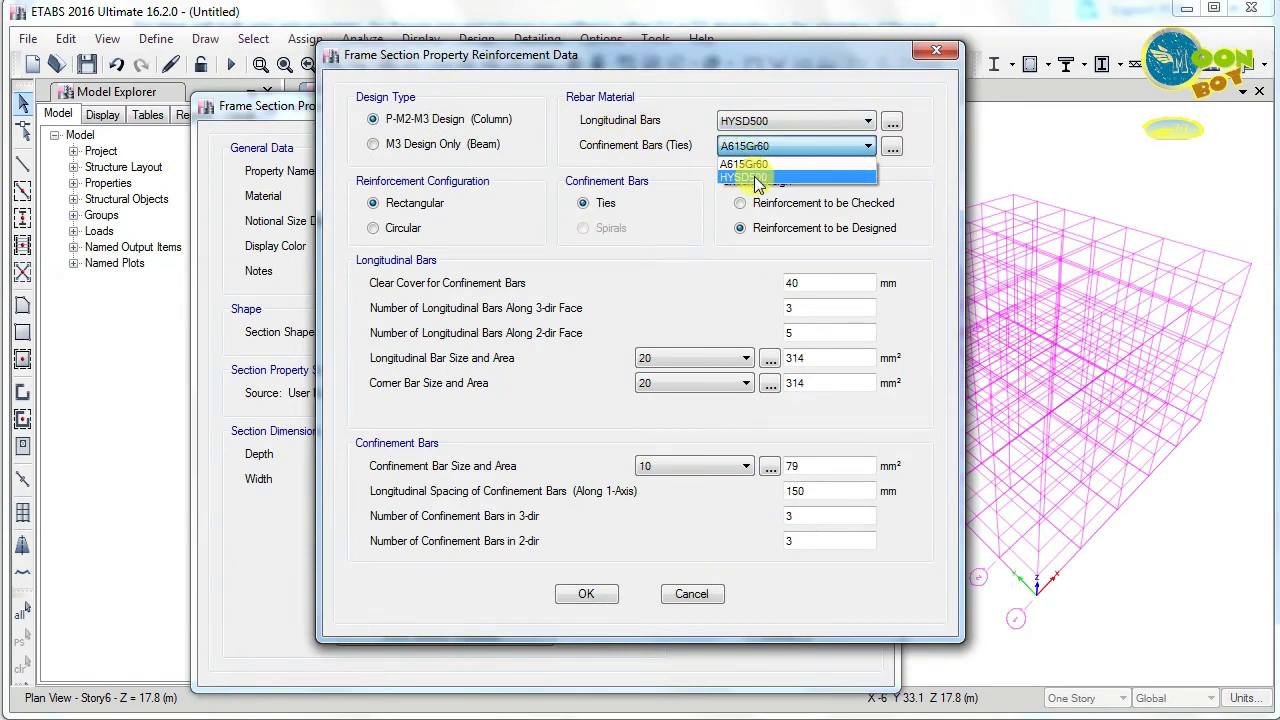
pyautogui.click(750, 176)
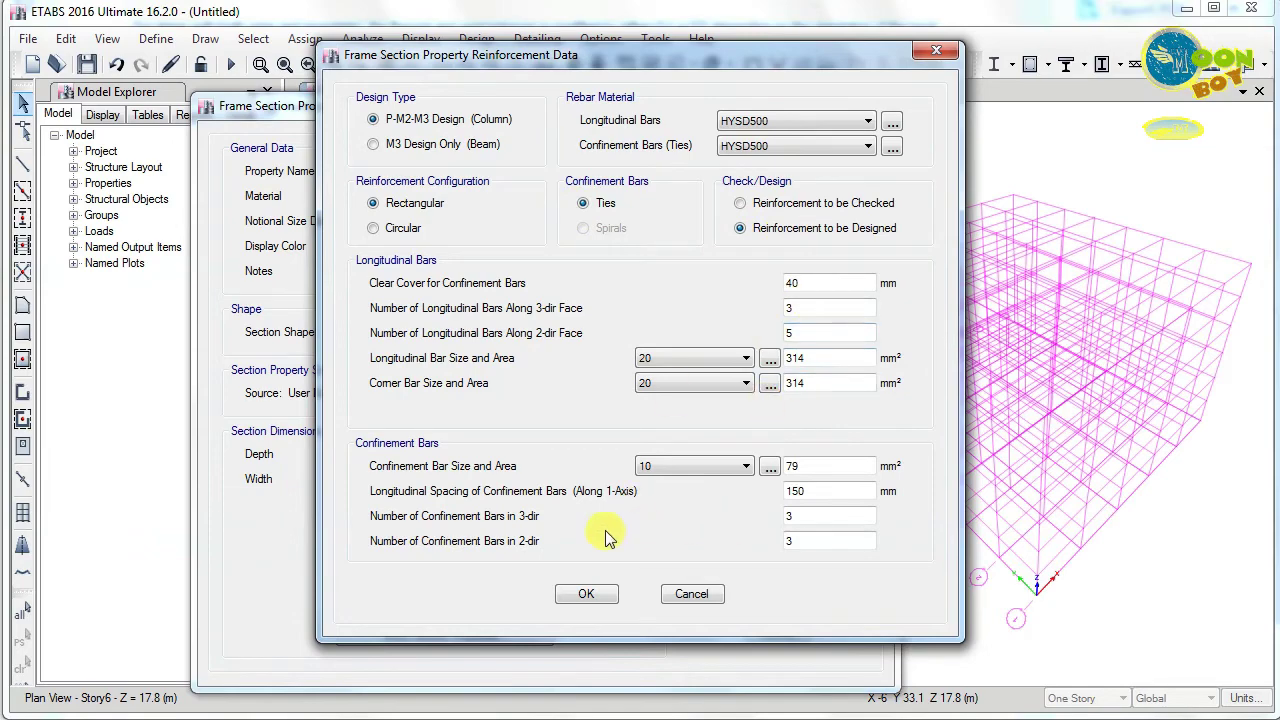
pyautogui.click(586, 594)
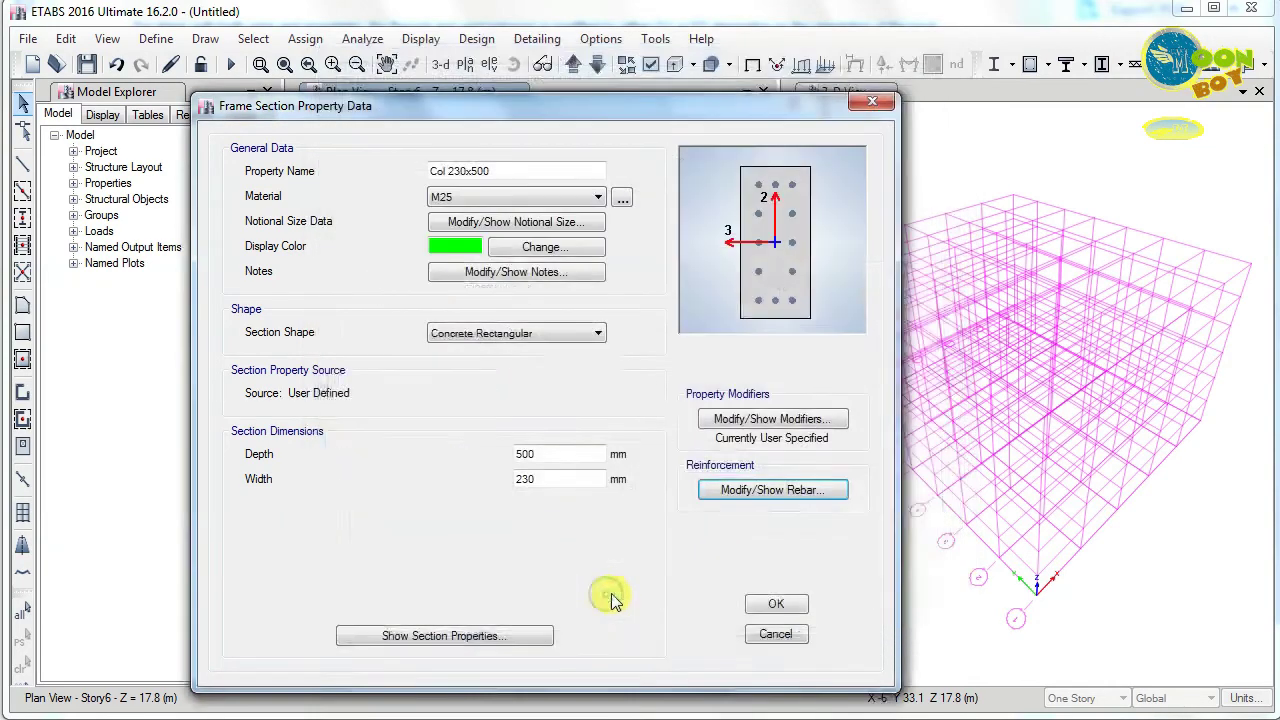
pyautogui.click(772, 603)
# Delete the ISLB600 and ISWB550 frame sections.
pyautogui.click(330, 312)
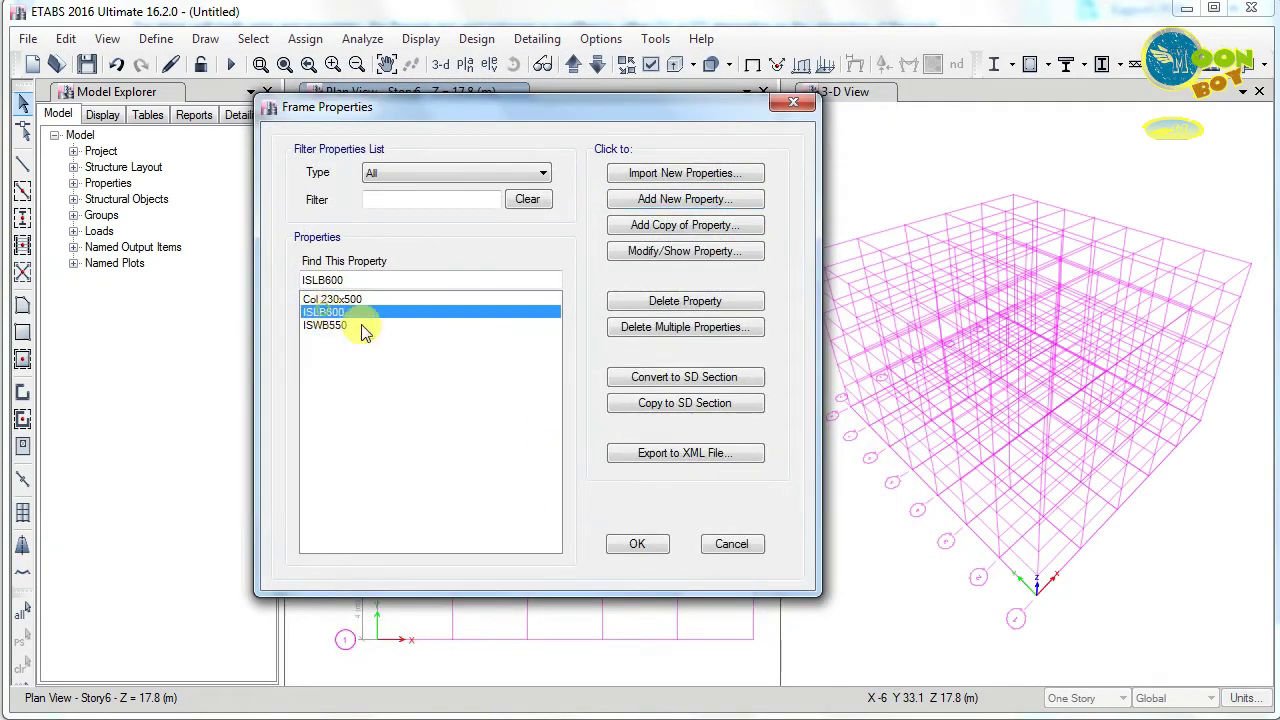
pyautogui.click(660, 300)
pyautogui.click(678, 420)
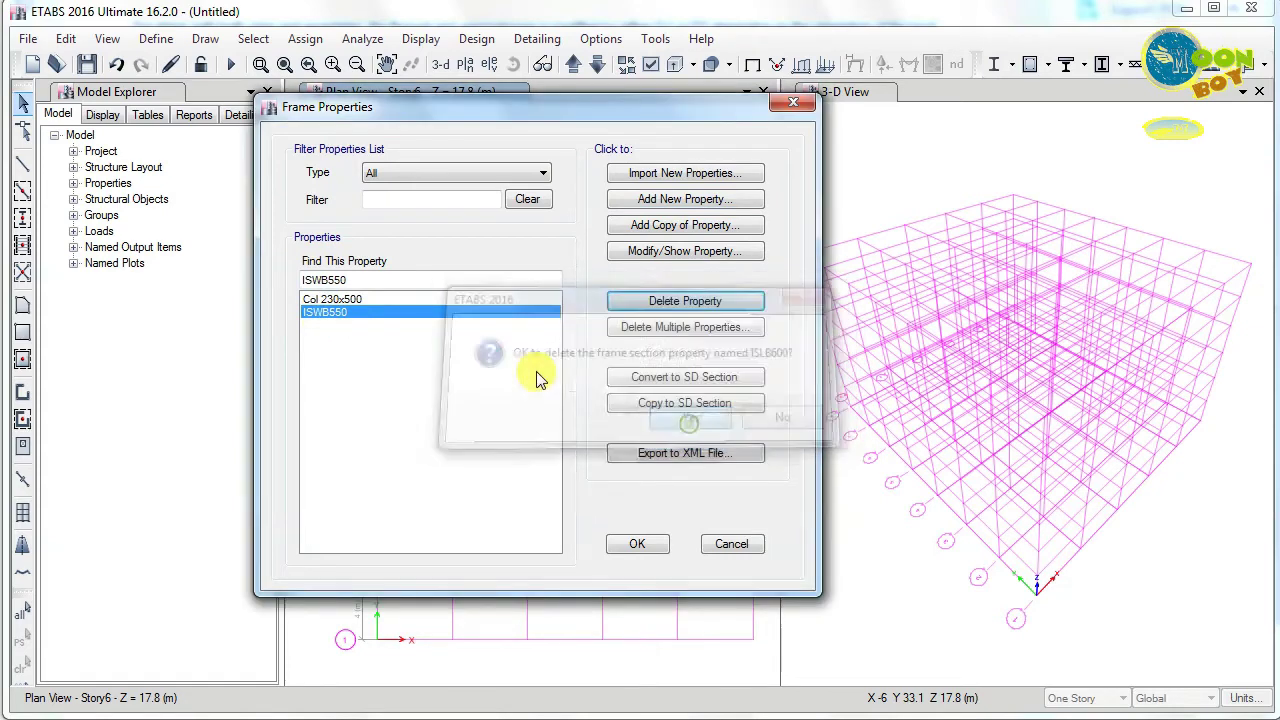
pyautogui.click(660, 300)
pyautogui.click(666, 418)
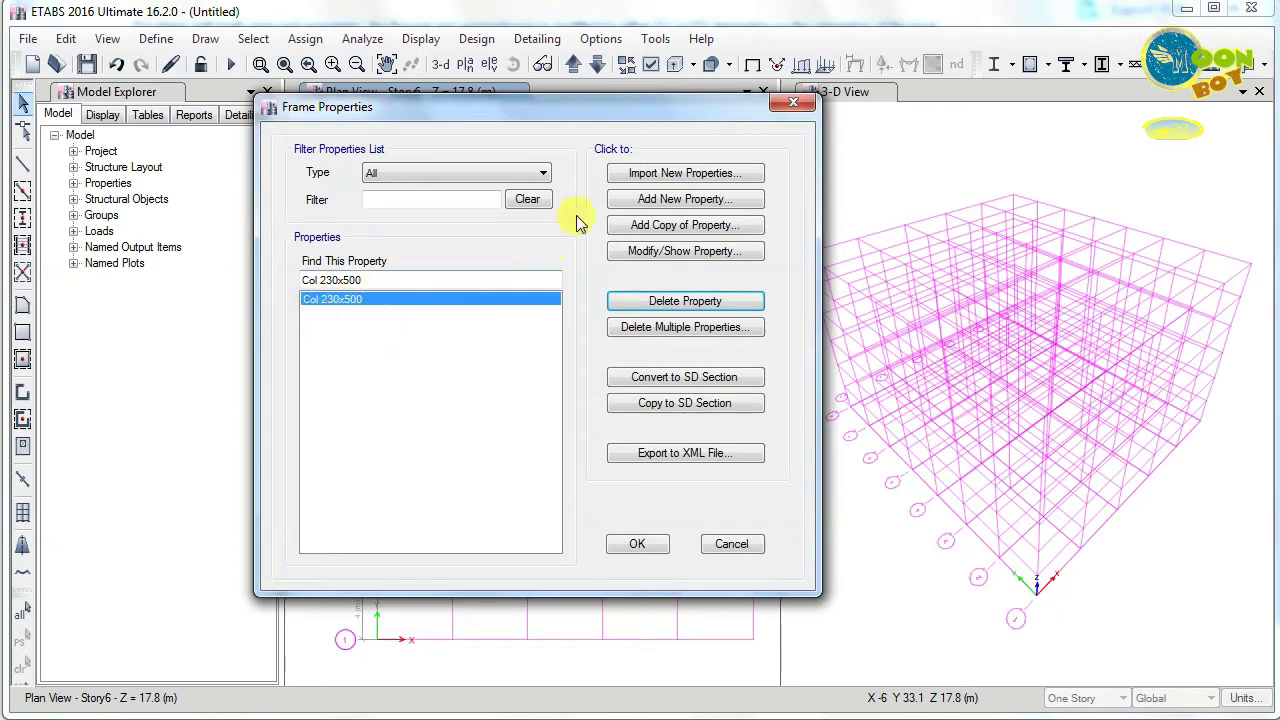
# Add a concrete rectangular section 'beam 230x450' in M25, 450 mm deep, 230 mm wide.
pyautogui.click(670, 200)
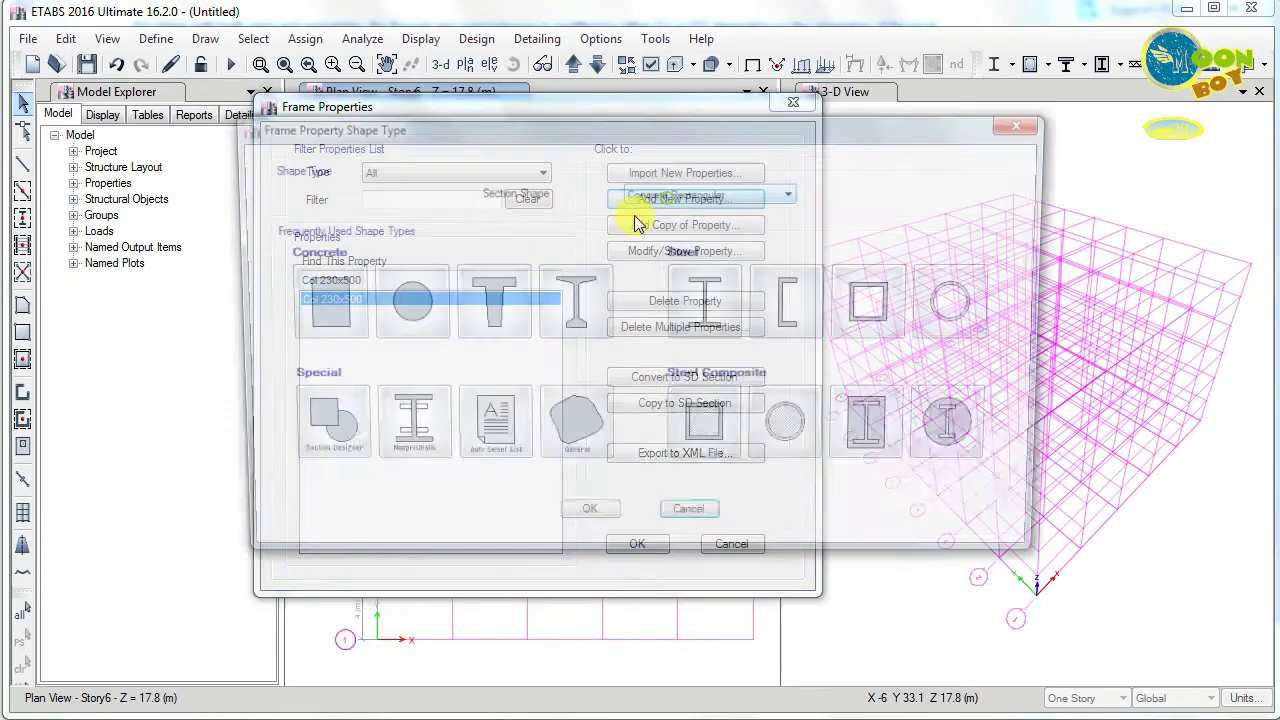
pyautogui.click(330, 308)
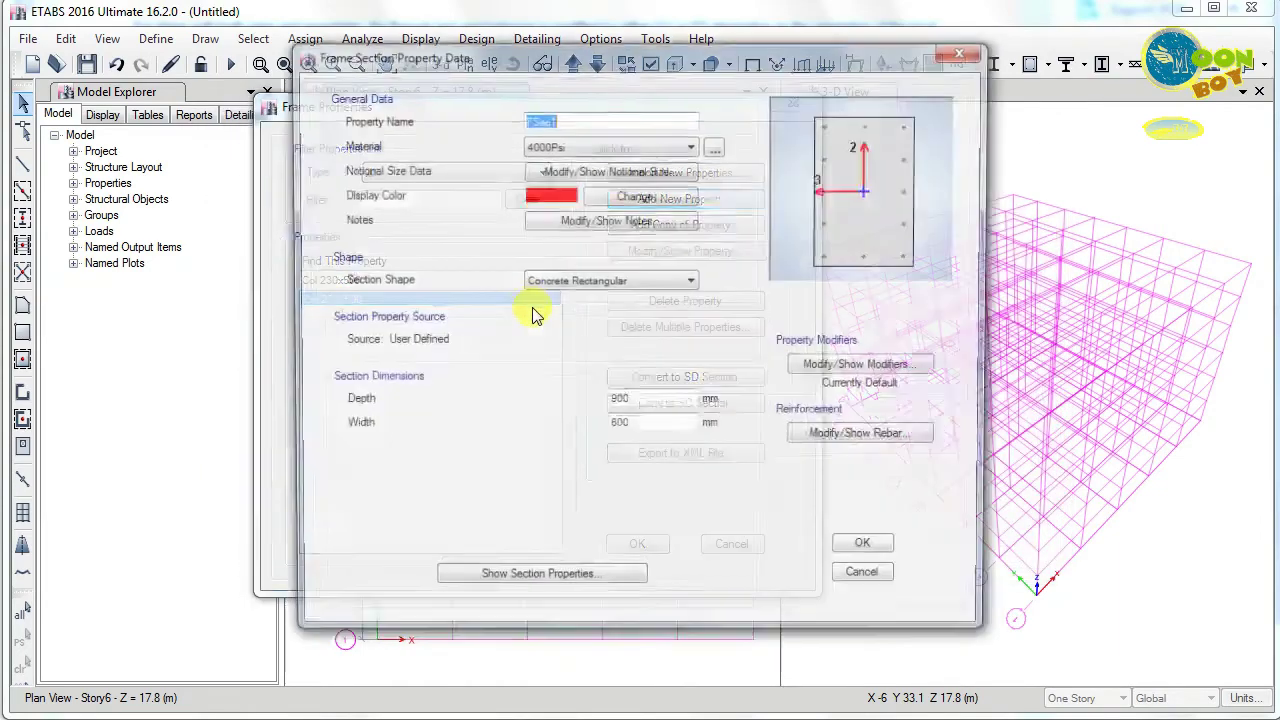
pyautogui.moveTo(571, 119); pyautogui.dragTo(481, 119)
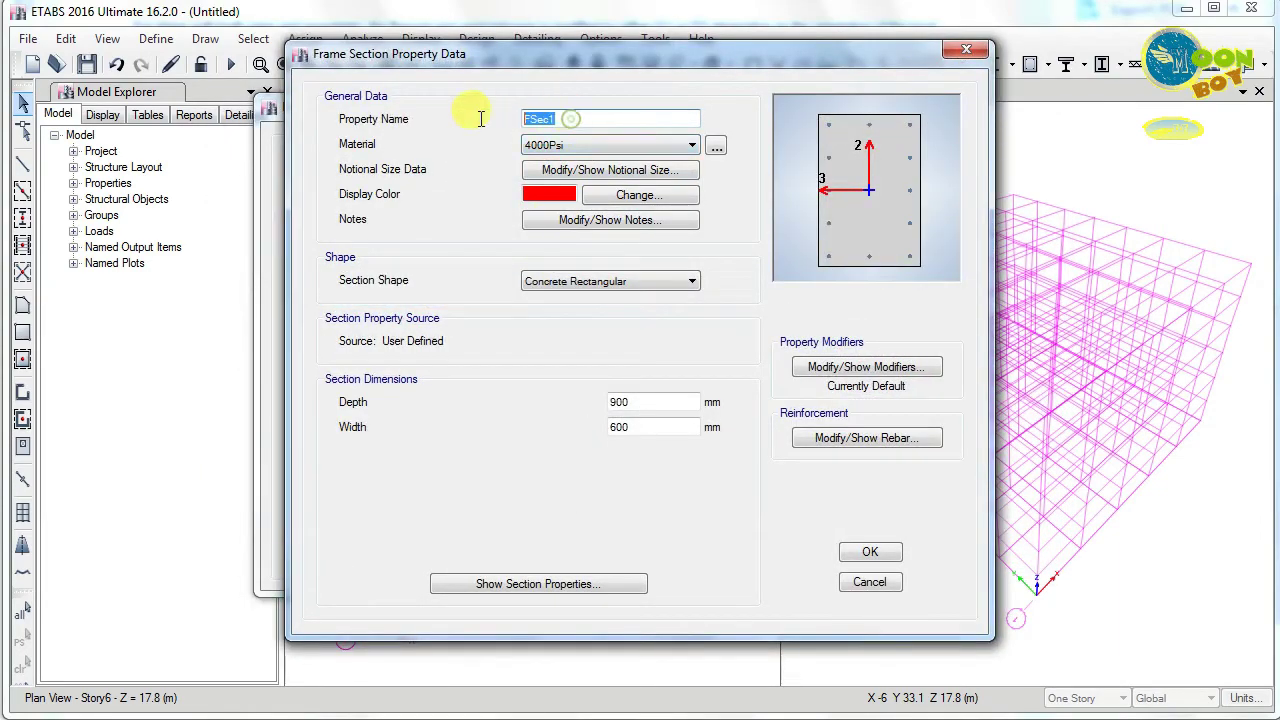
pyautogui.write('beam 230x450')
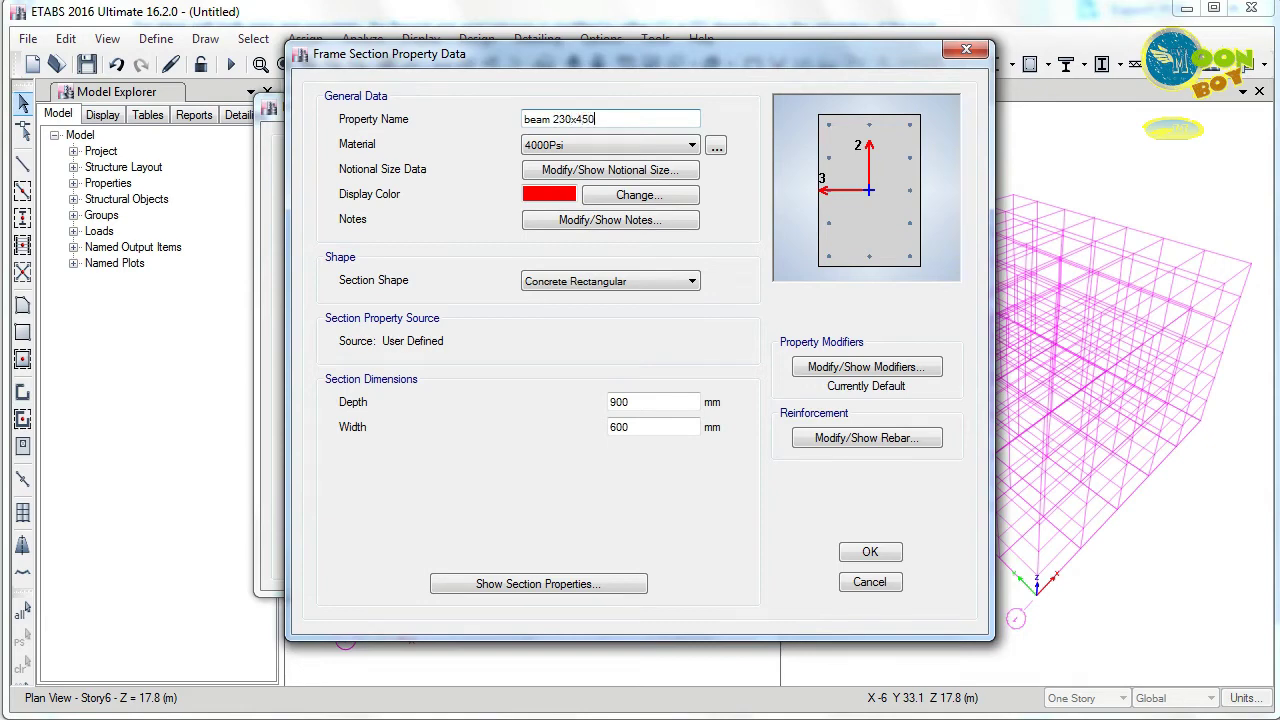
pyautogui.click(557, 148)
pyautogui.click(557, 226)
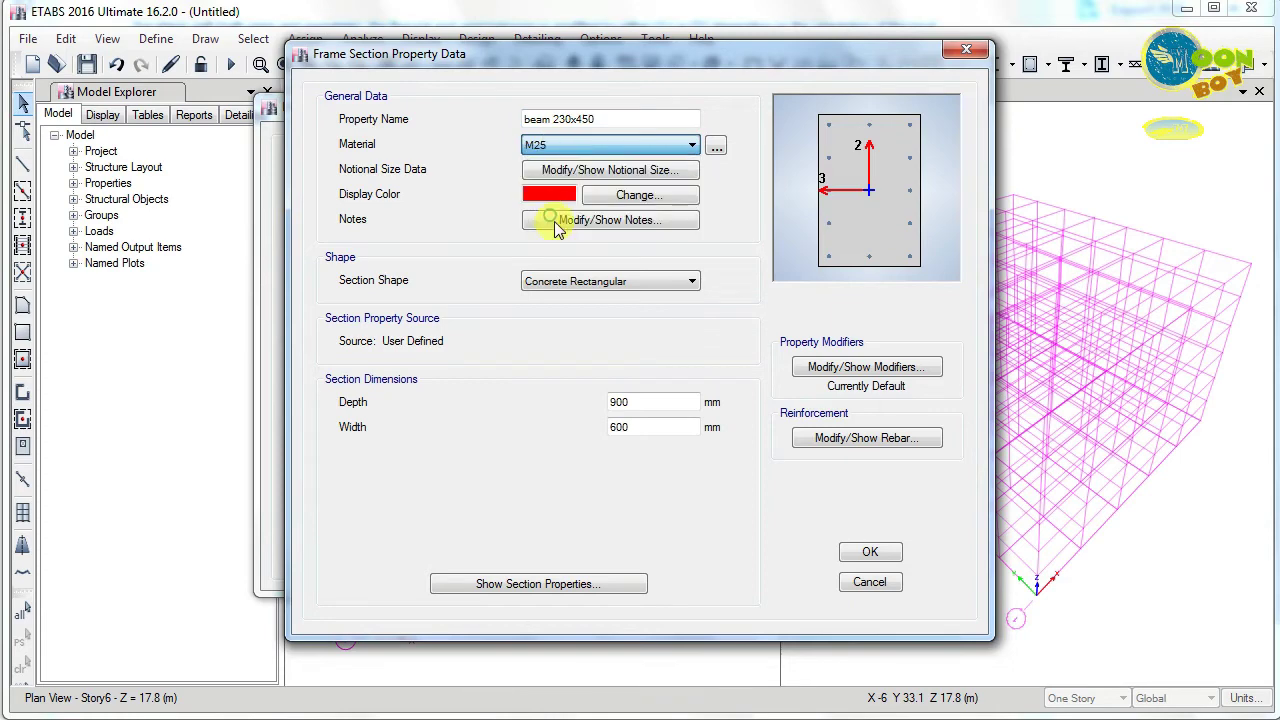
pyautogui.click(614, 366)
pyautogui.moveTo(645, 403); pyautogui.dragTo(541, 410)
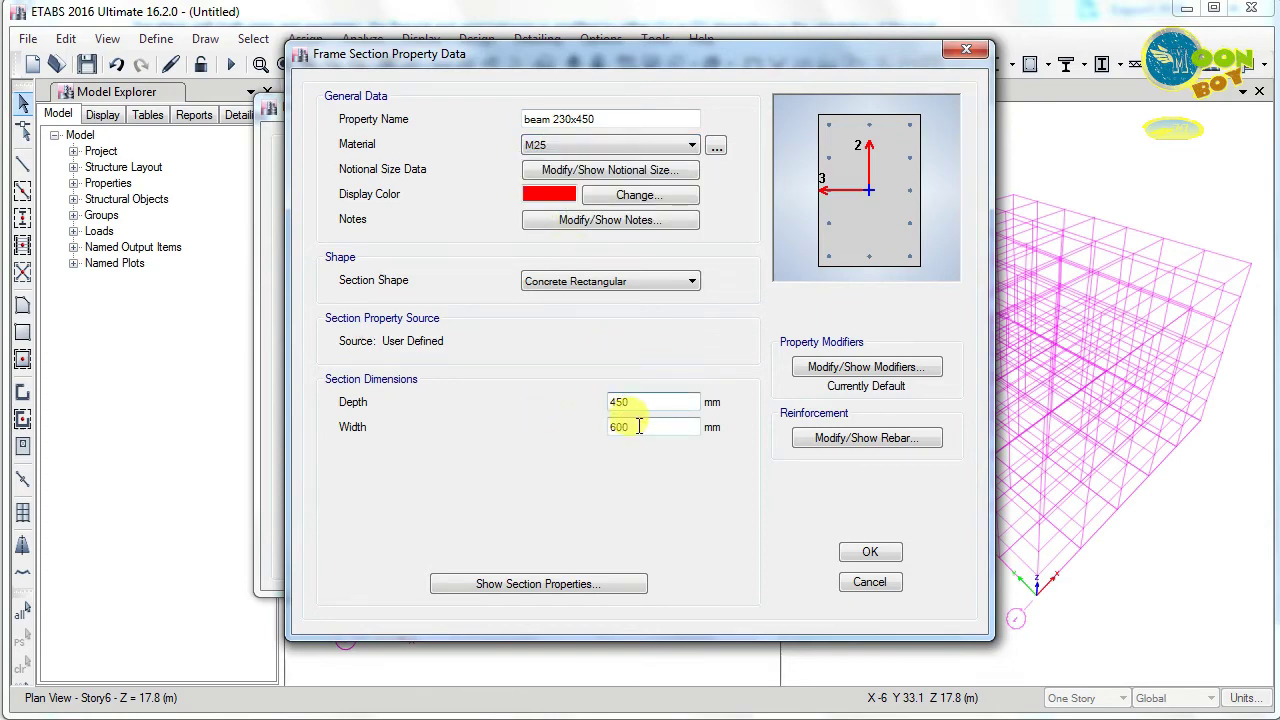
pyautogui.moveTo(637, 426); pyautogui.dragTo(485, 437)
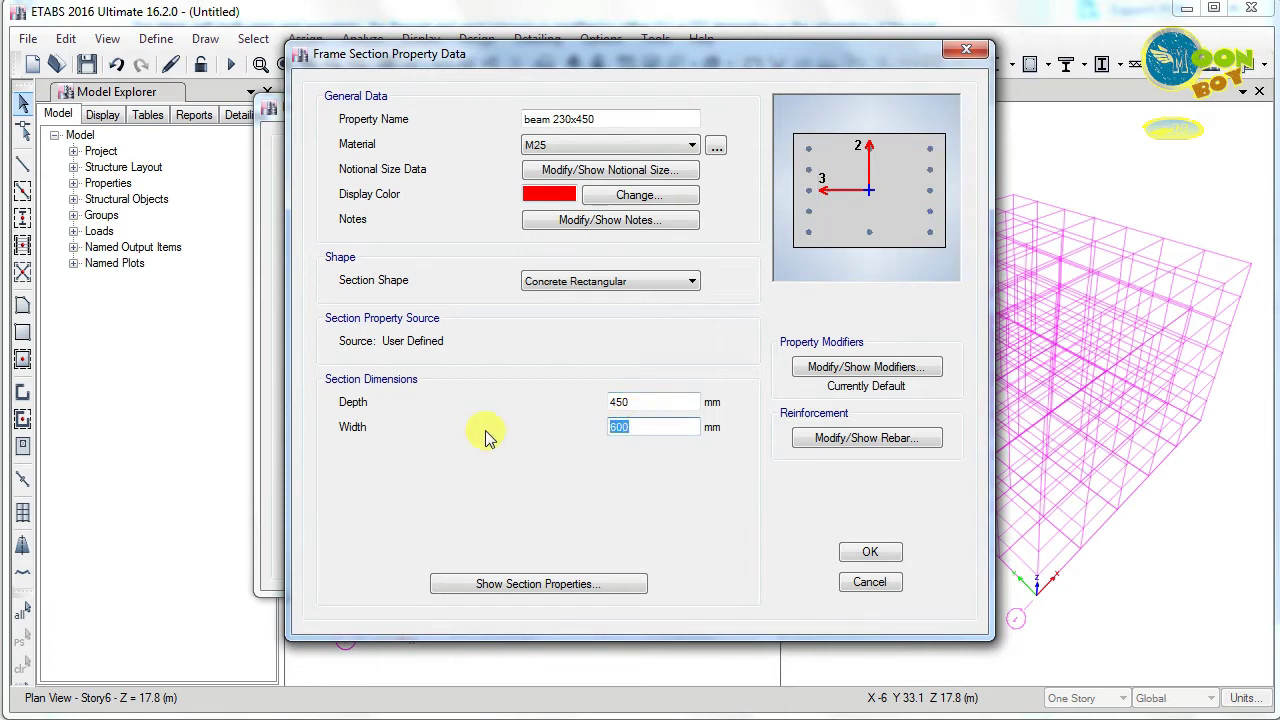
pyautogui.write('230')
# Set beam 230x450 inertia modifiers about 2 and 3 axes to 0.35 and torsional constant to 0.01.
pyautogui.click(850, 367)
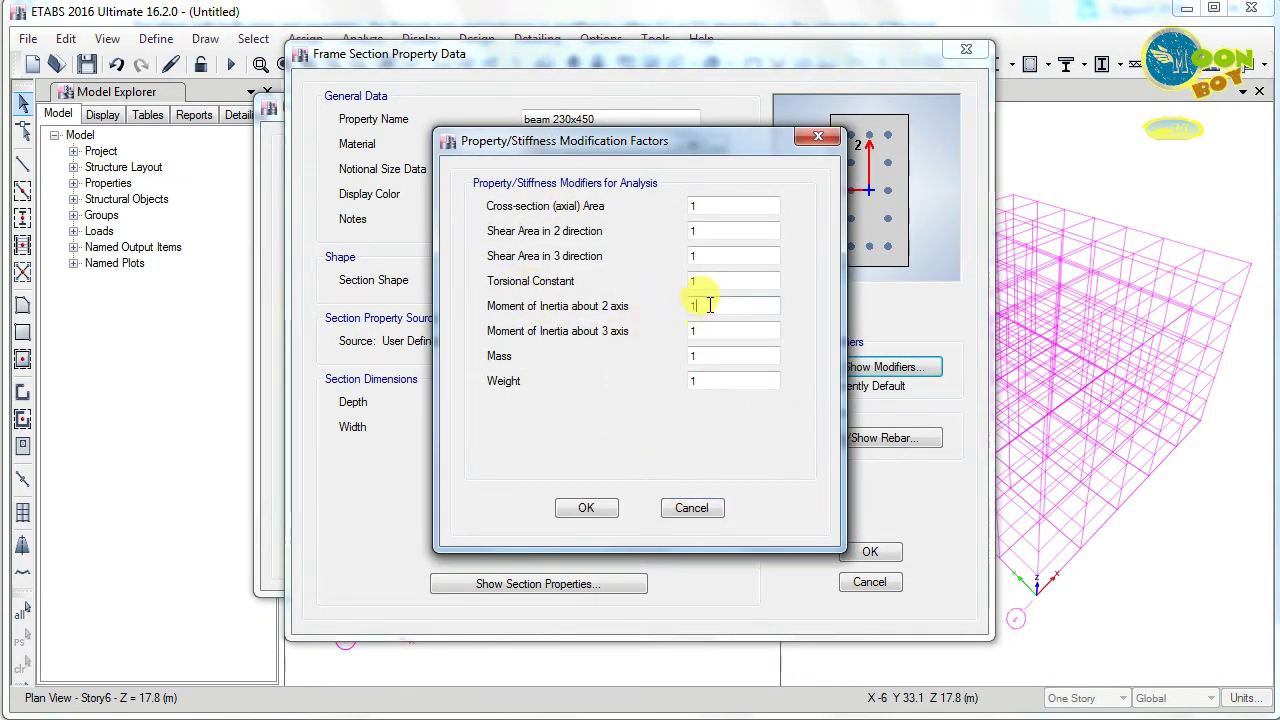
pyautogui.moveTo(702, 305); pyautogui.dragTo(595, 316)
pyautogui.write('0.35')
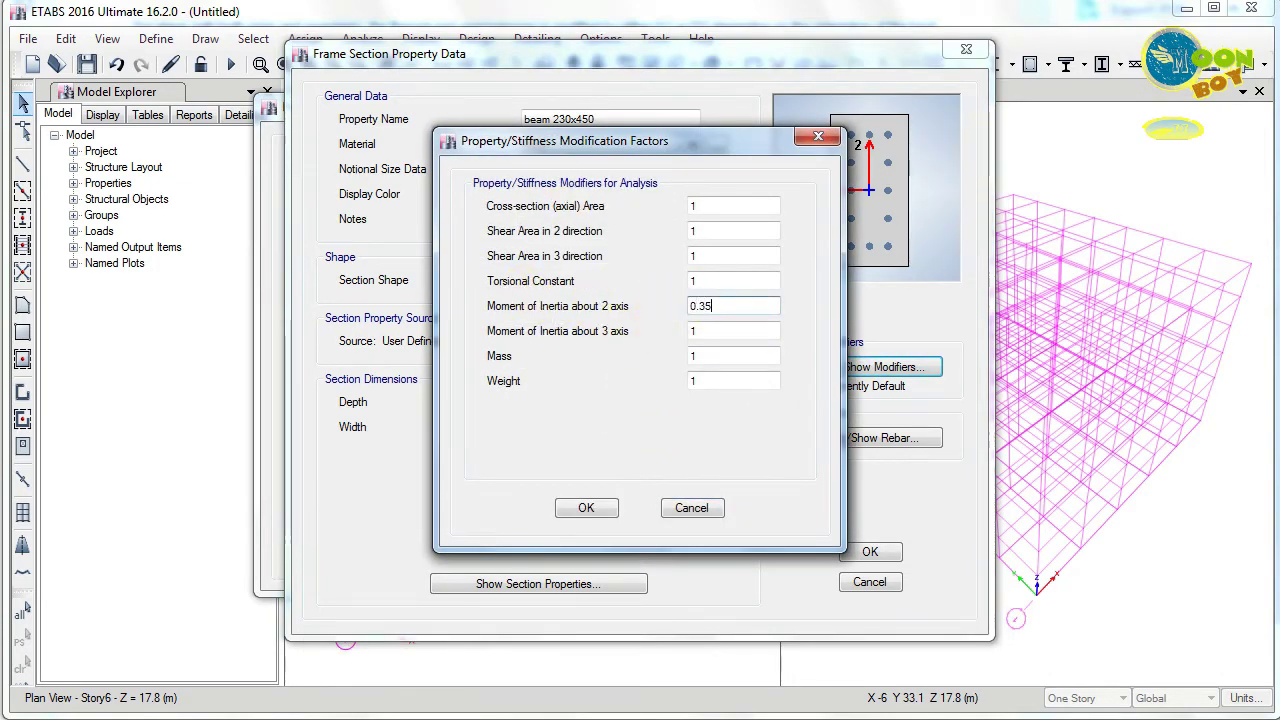
pyautogui.moveTo(700, 330); pyautogui.dragTo(663, 335)
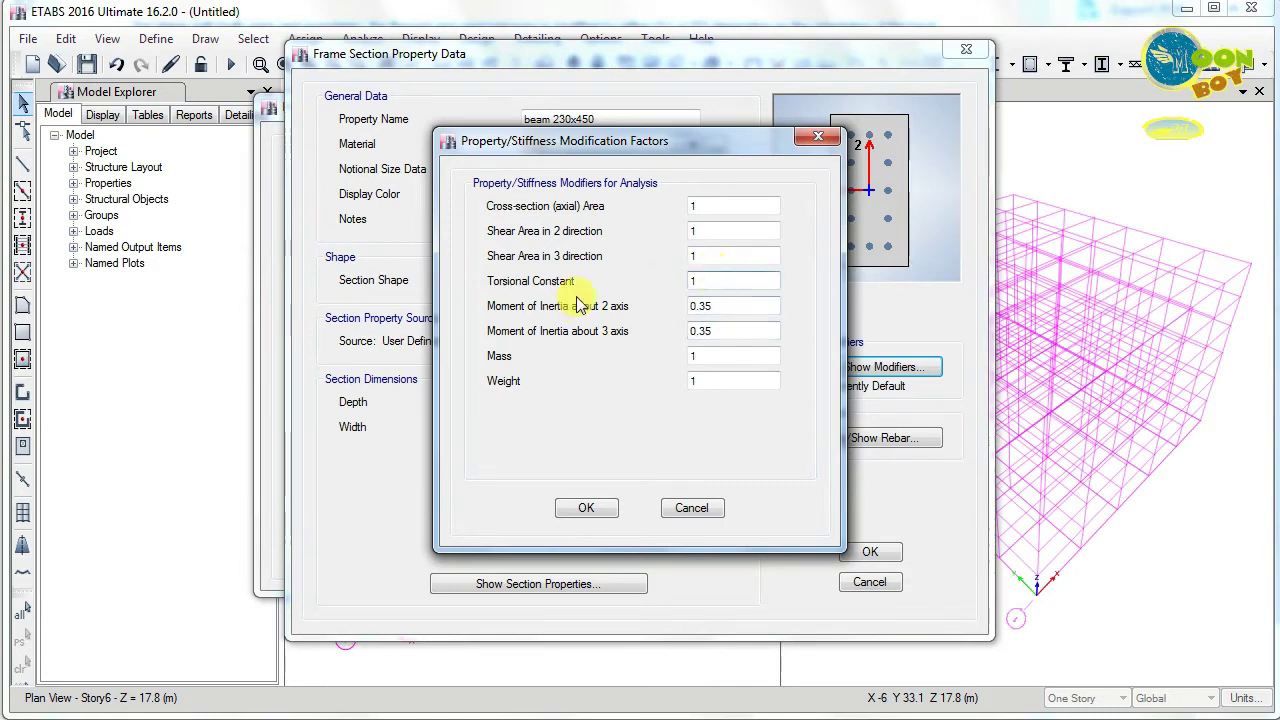
pyautogui.moveTo(704, 280); pyautogui.dragTo(652, 287)
pyautogui.write('0.')
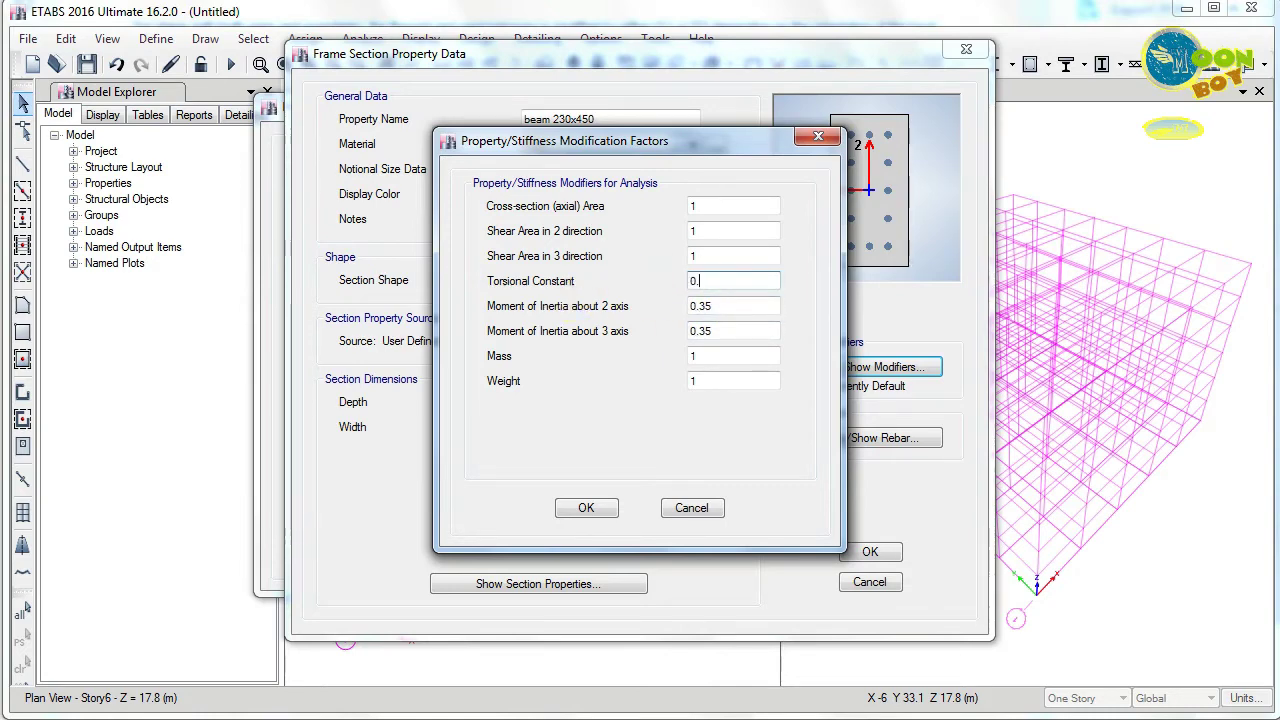
pyautogui.write('1')
pyautogui.click(735, 306)
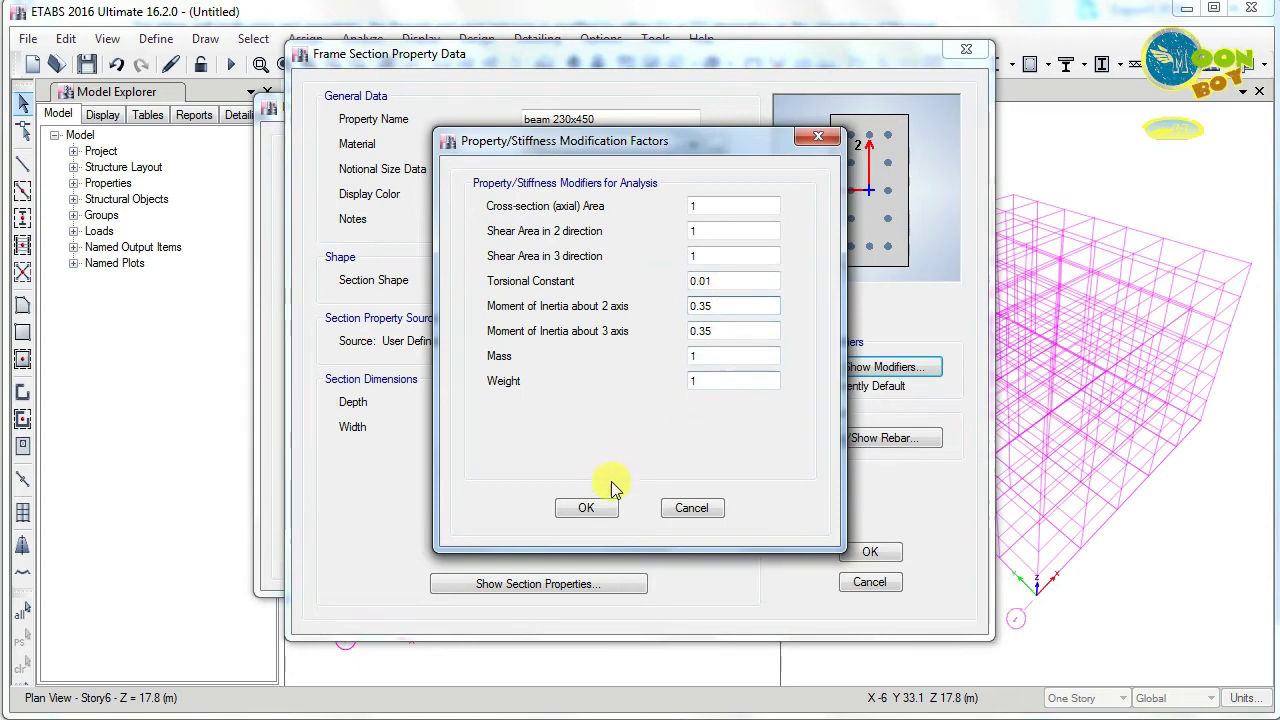
pyautogui.click(590, 506)
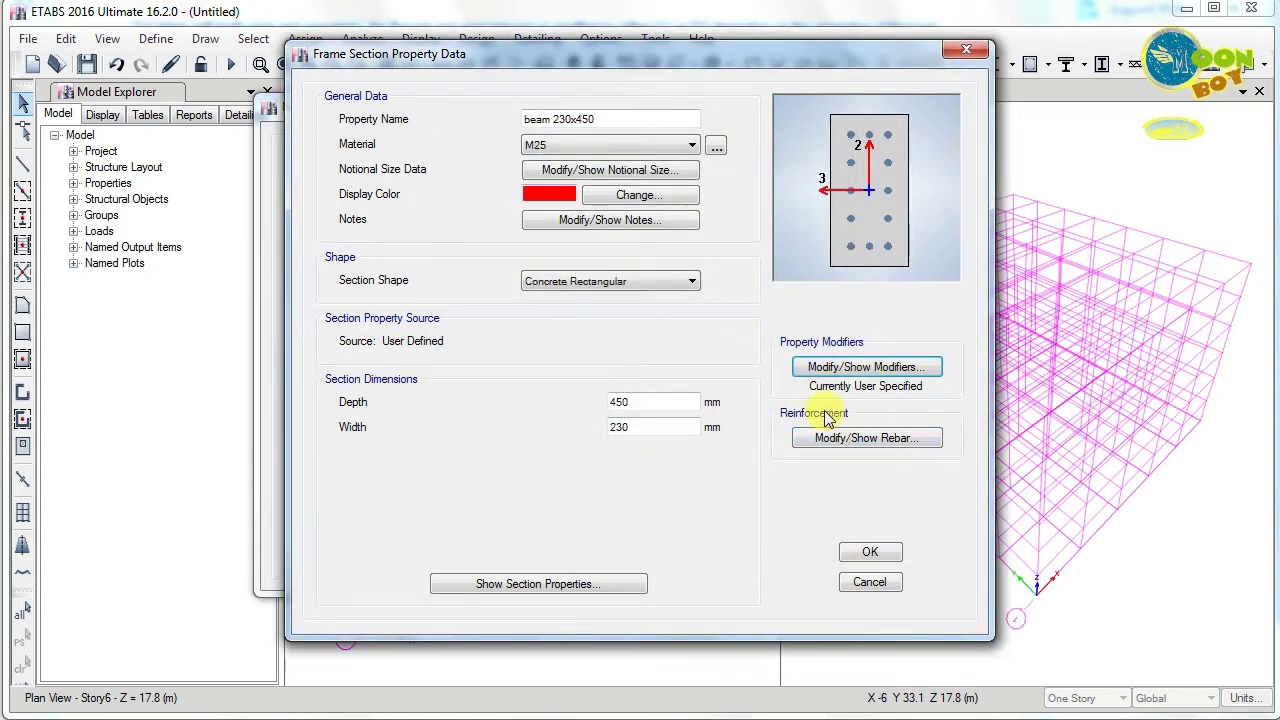
# Make beam 230x450 a beam (M3-only) design with HYSD500 longitudinal and tie bars.
pyautogui.click(828, 446)
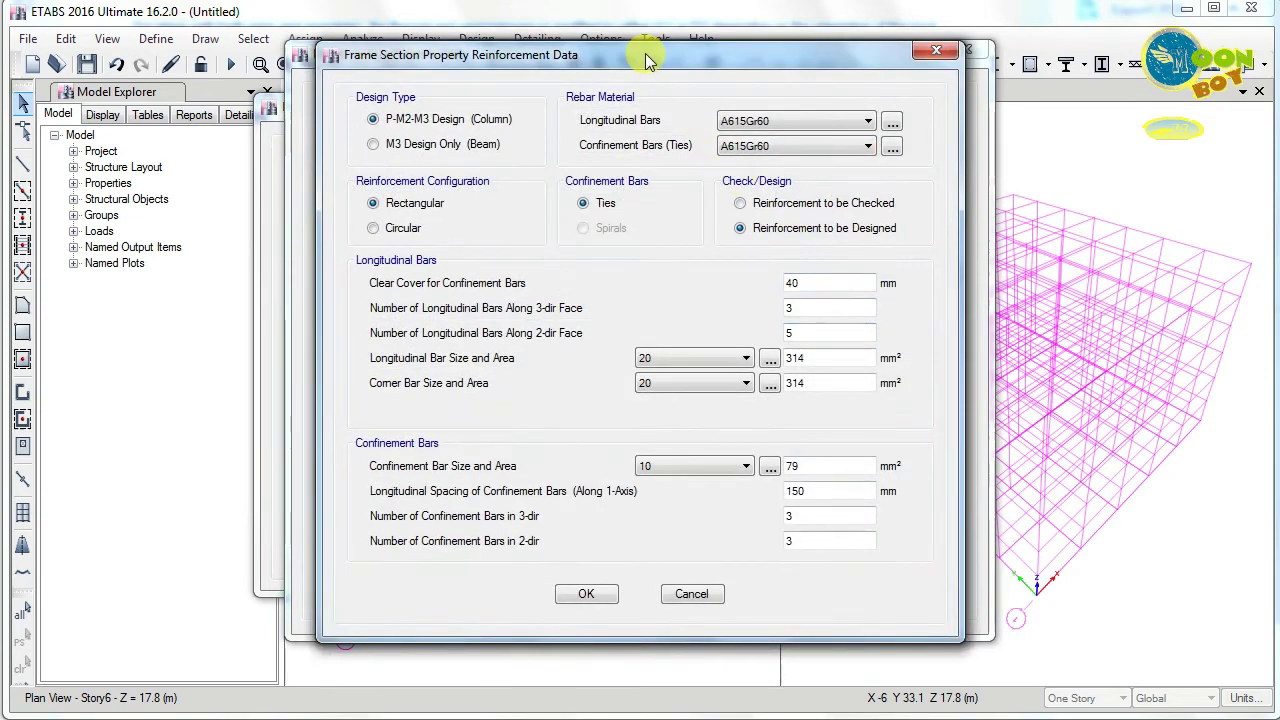
pyautogui.moveTo(645, 53); pyautogui.dragTo(702, 54)
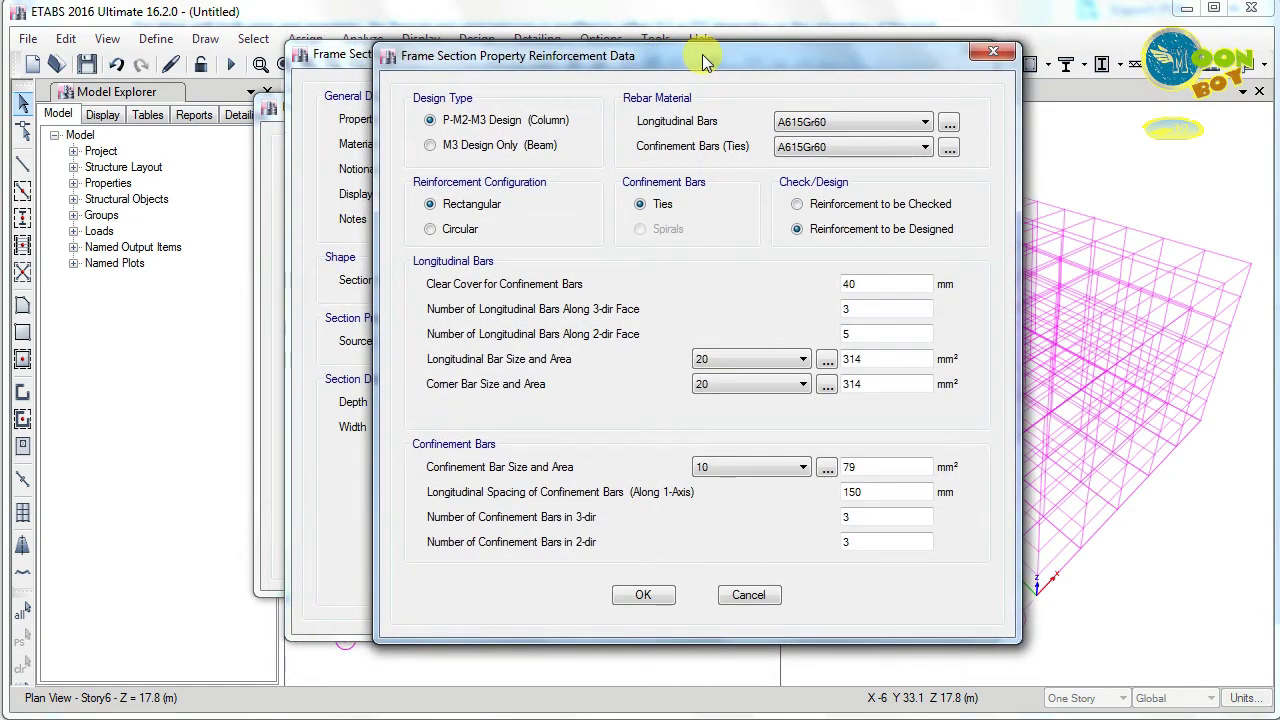
pyautogui.click(462, 146)
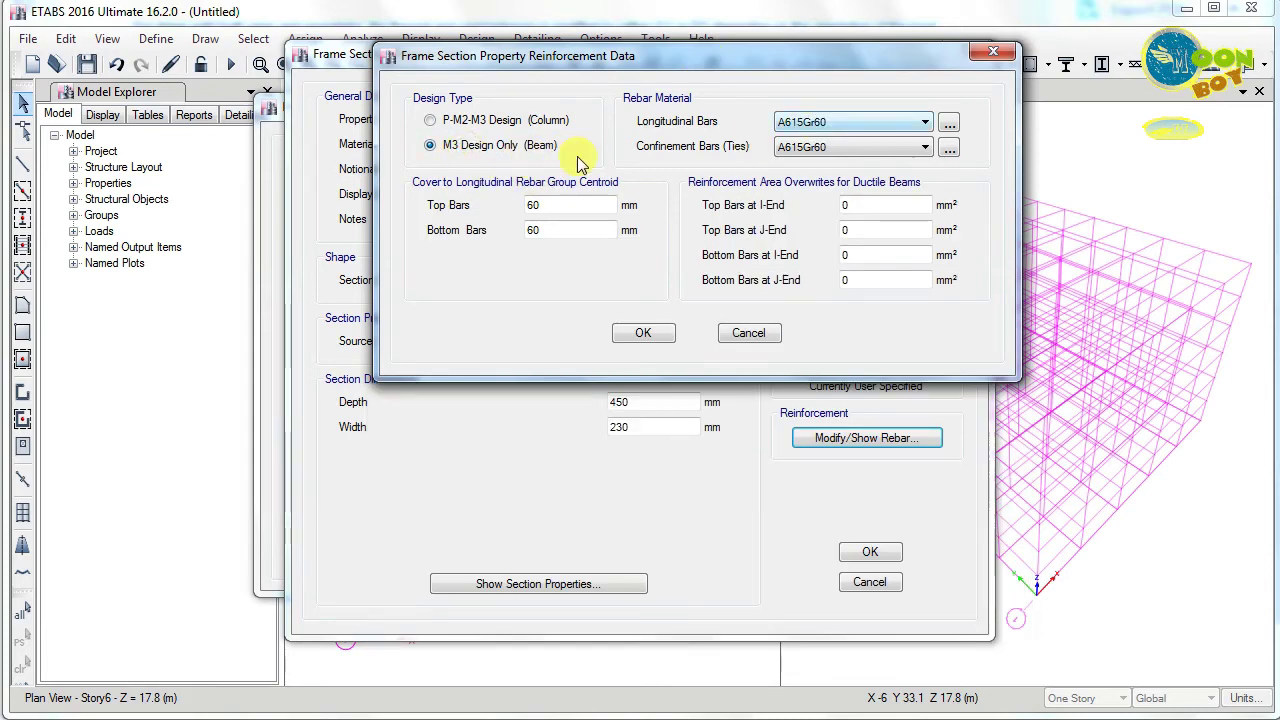
pyautogui.click(924, 121)
pyautogui.click(905, 153)
pyautogui.click(924, 146)
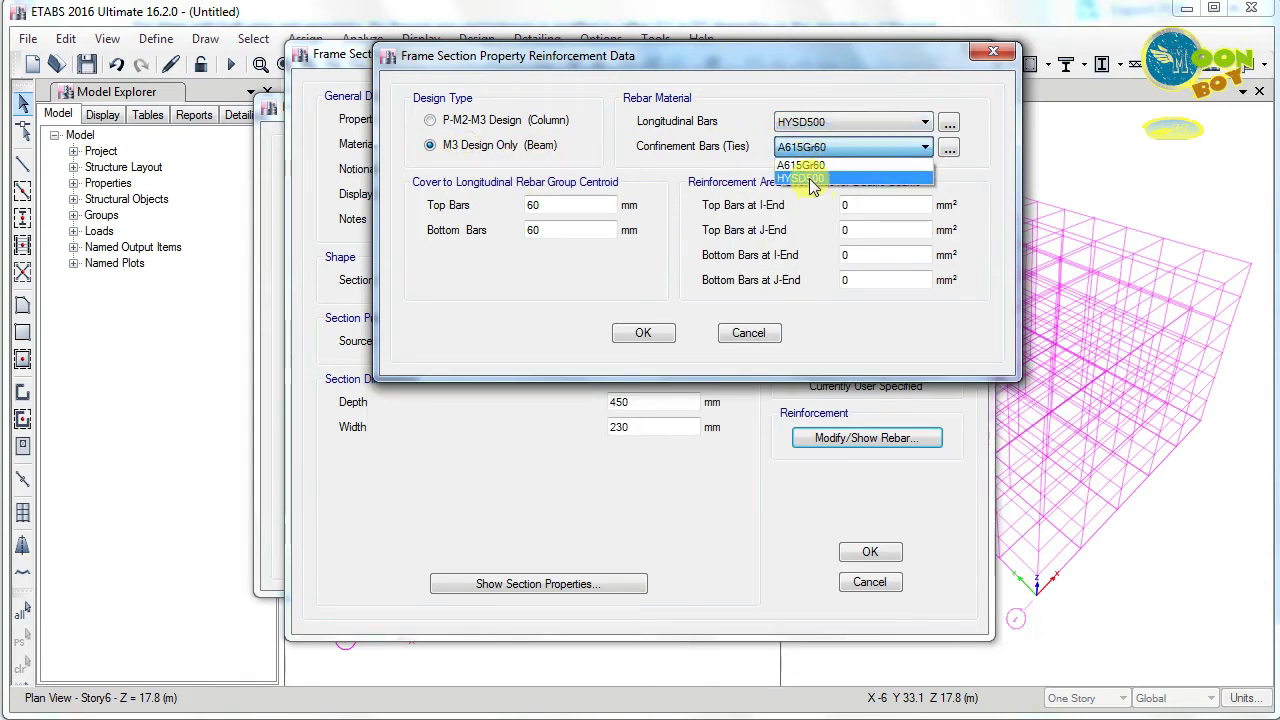
pyautogui.click(812, 187)
# Set the top and bottom bar covers to 25 mm and save the beam section.
pyautogui.moveTo(557, 206); pyautogui.dragTo(421, 209)
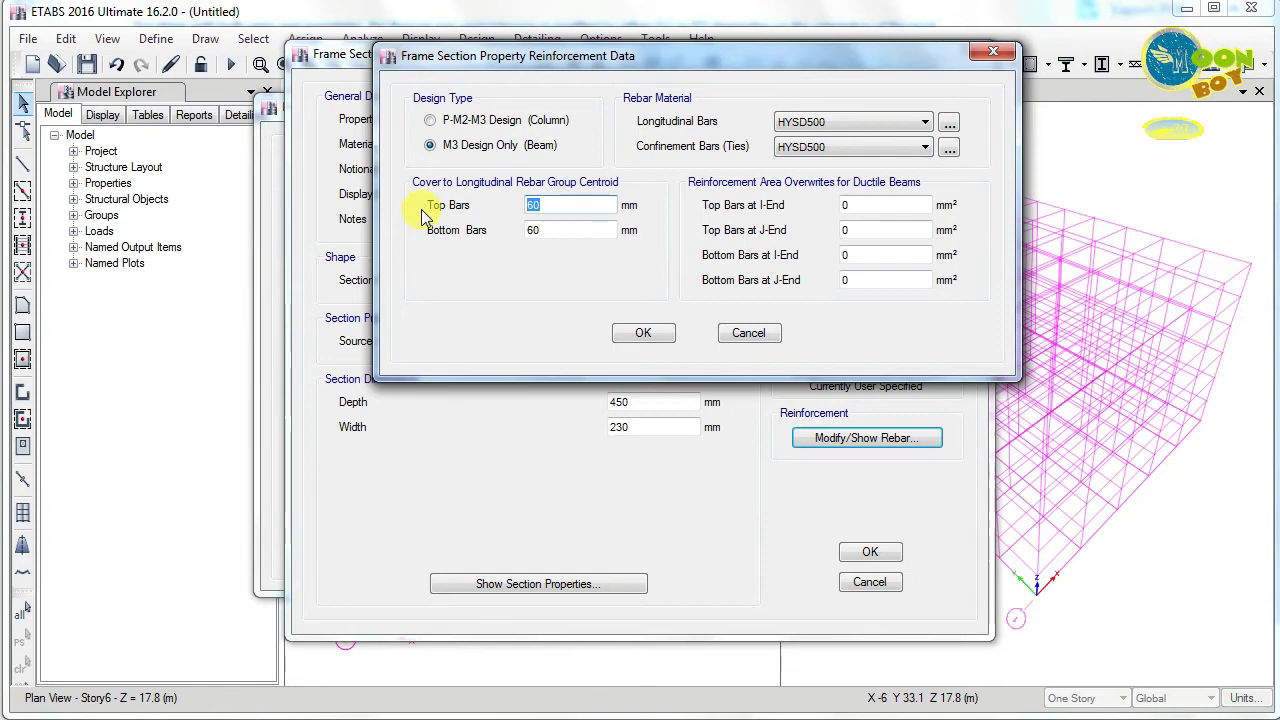
pyautogui.write('25')
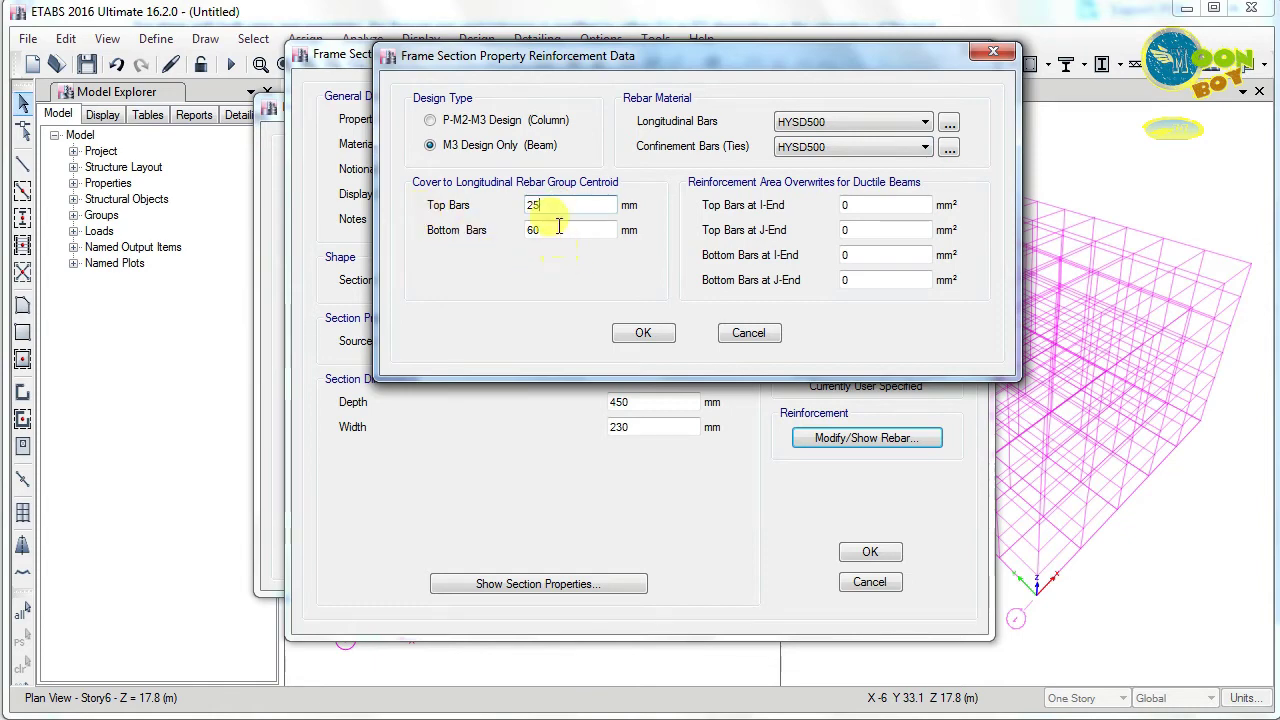
pyautogui.click(517, 231)
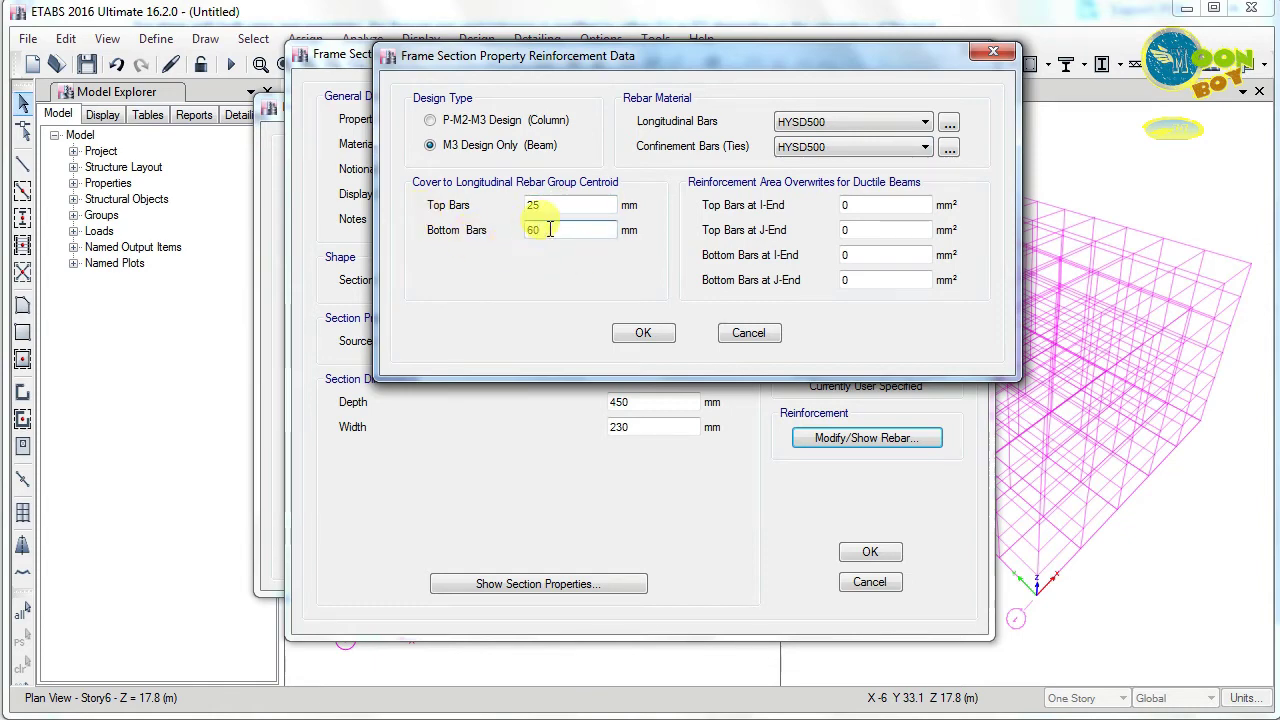
pyautogui.moveTo(548, 230); pyautogui.dragTo(452, 240)
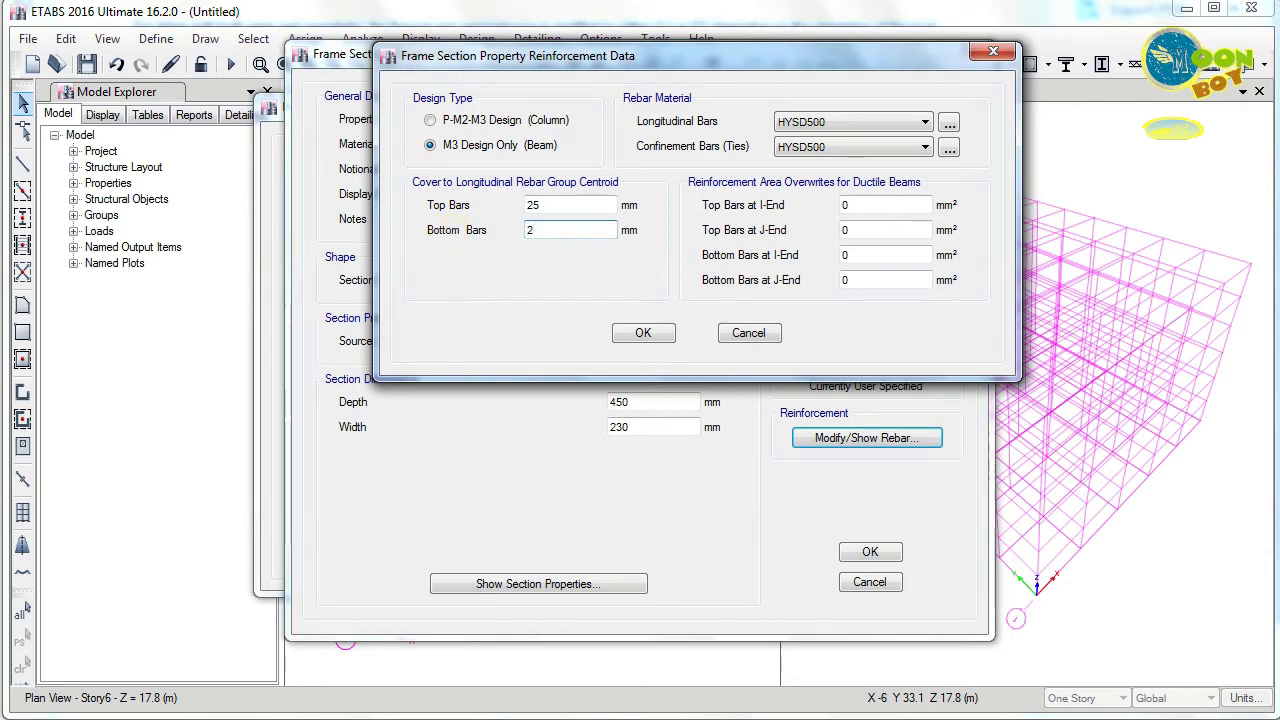
pyautogui.write('25')
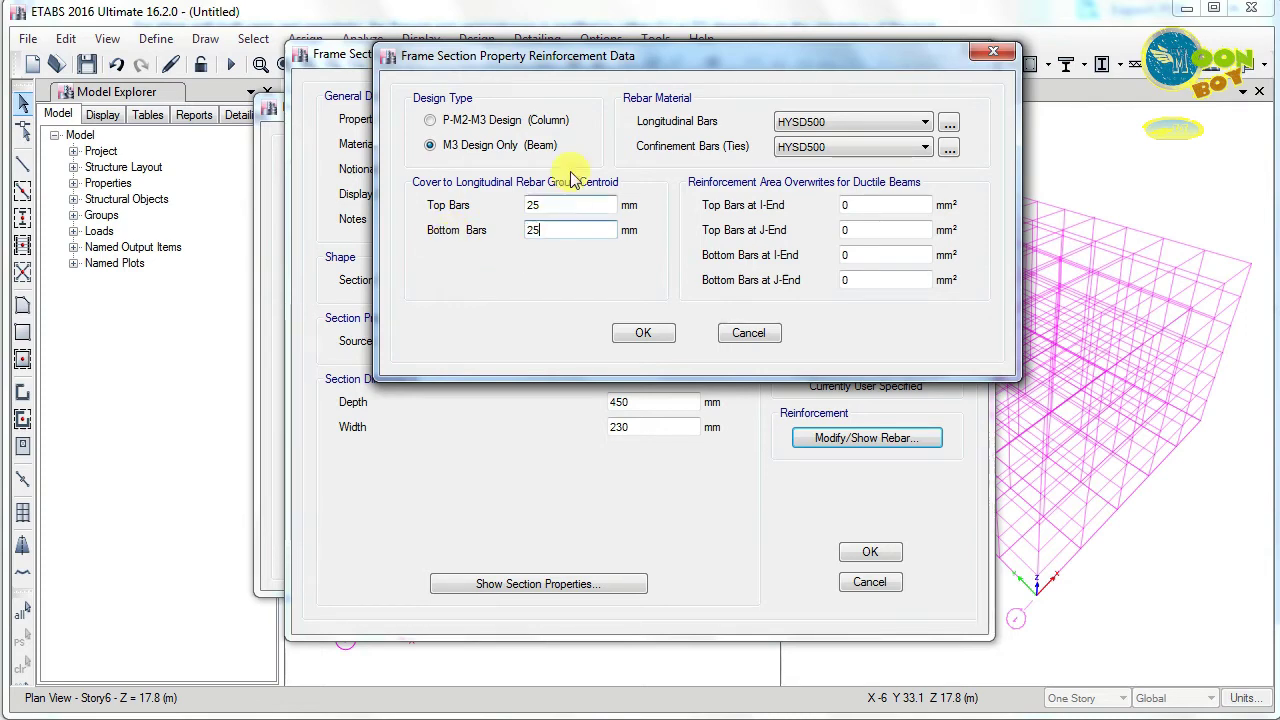
pyautogui.click(645, 334)
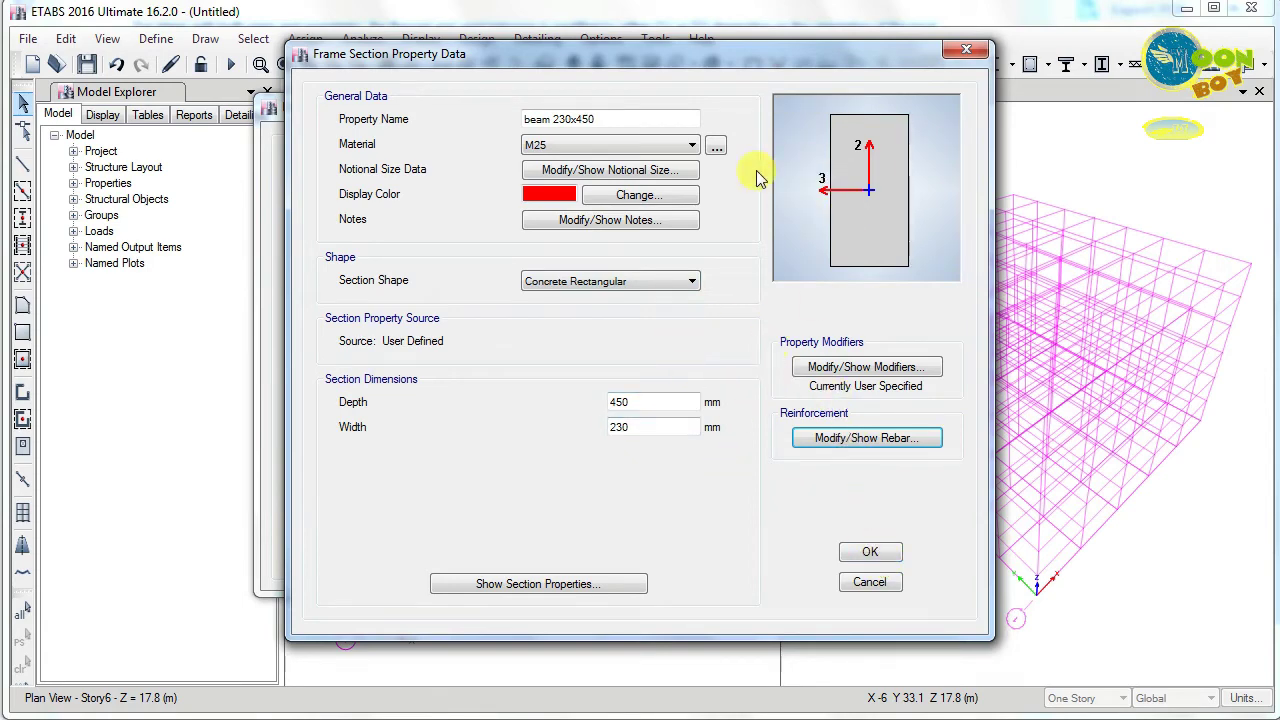
pyautogui.click(878, 552)
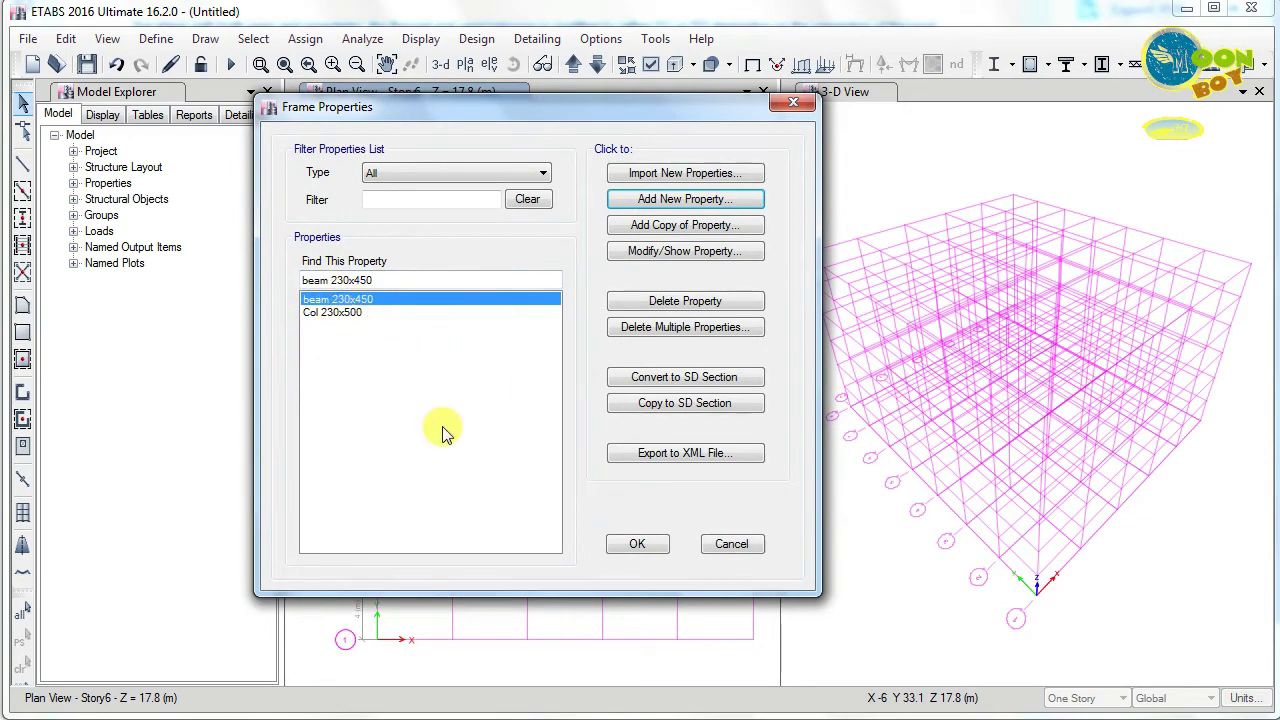
# Close Frame Properties, open Slab Sections and delete Plank1, leaving only Slab1.
pyautogui.click(636, 548)
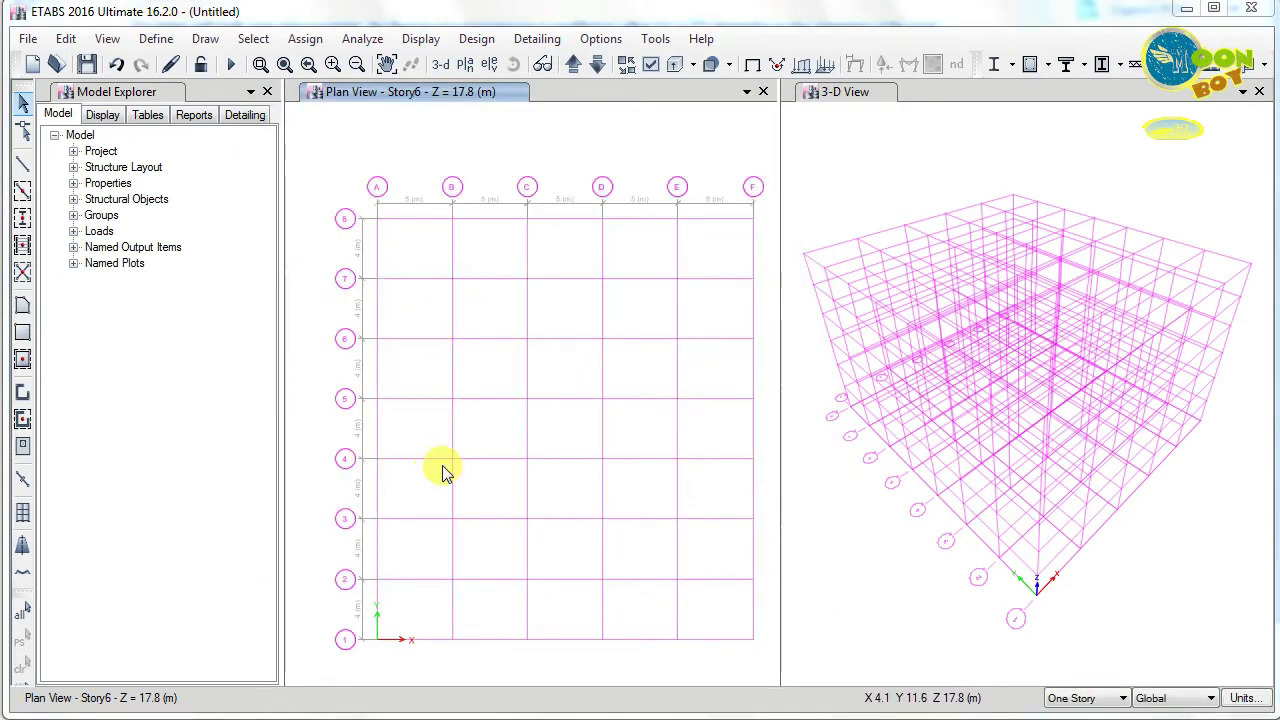
pyautogui.click(155, 42)
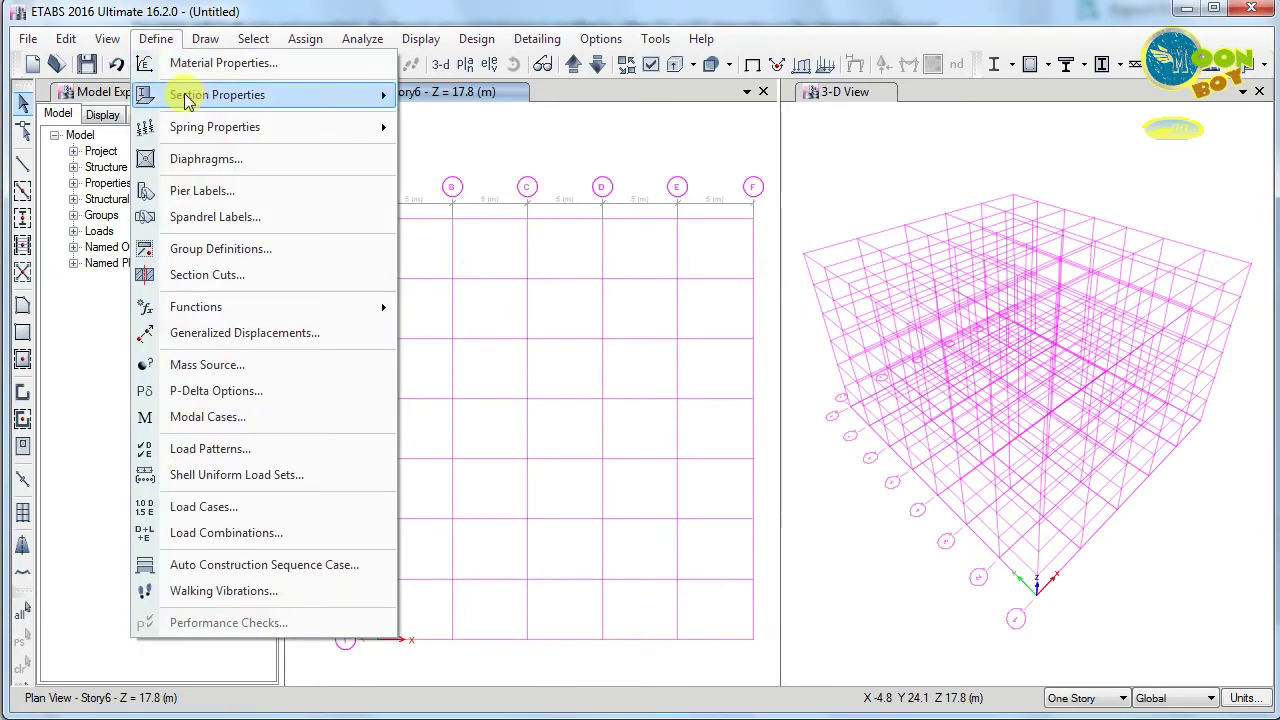
pyautogui.moveTo(186, 100)
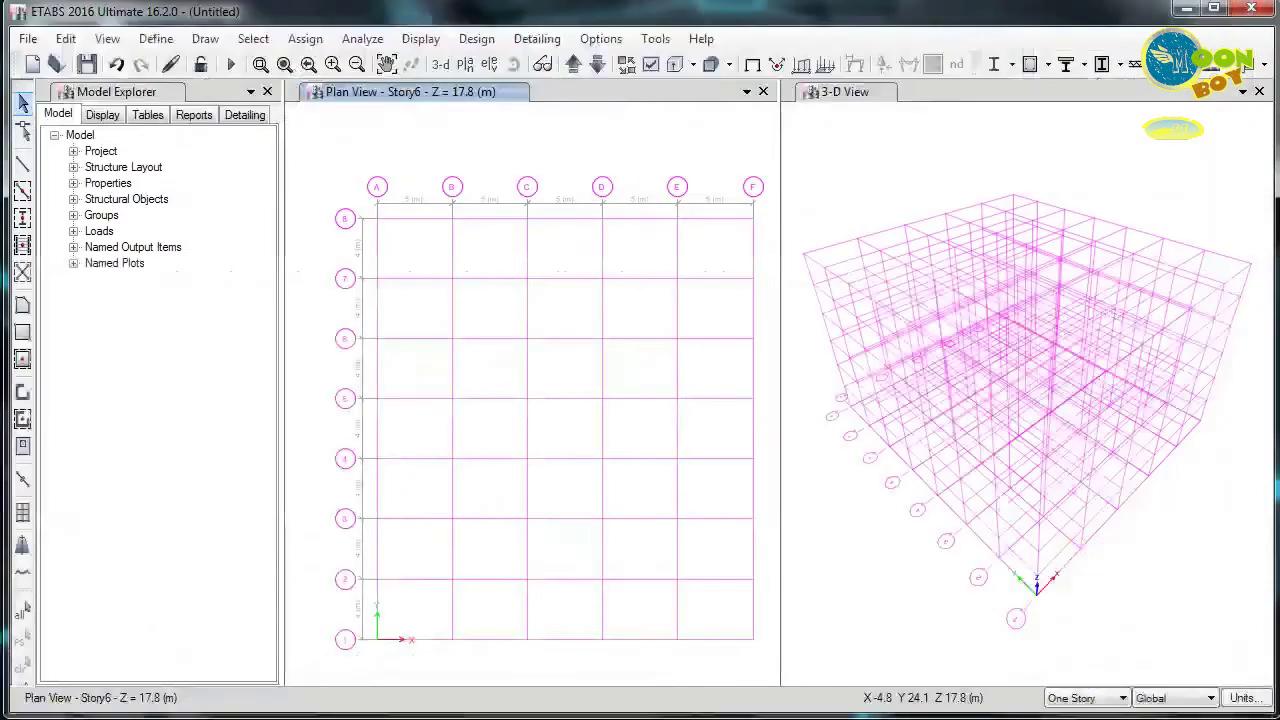
pyautogui.click(156, 40)
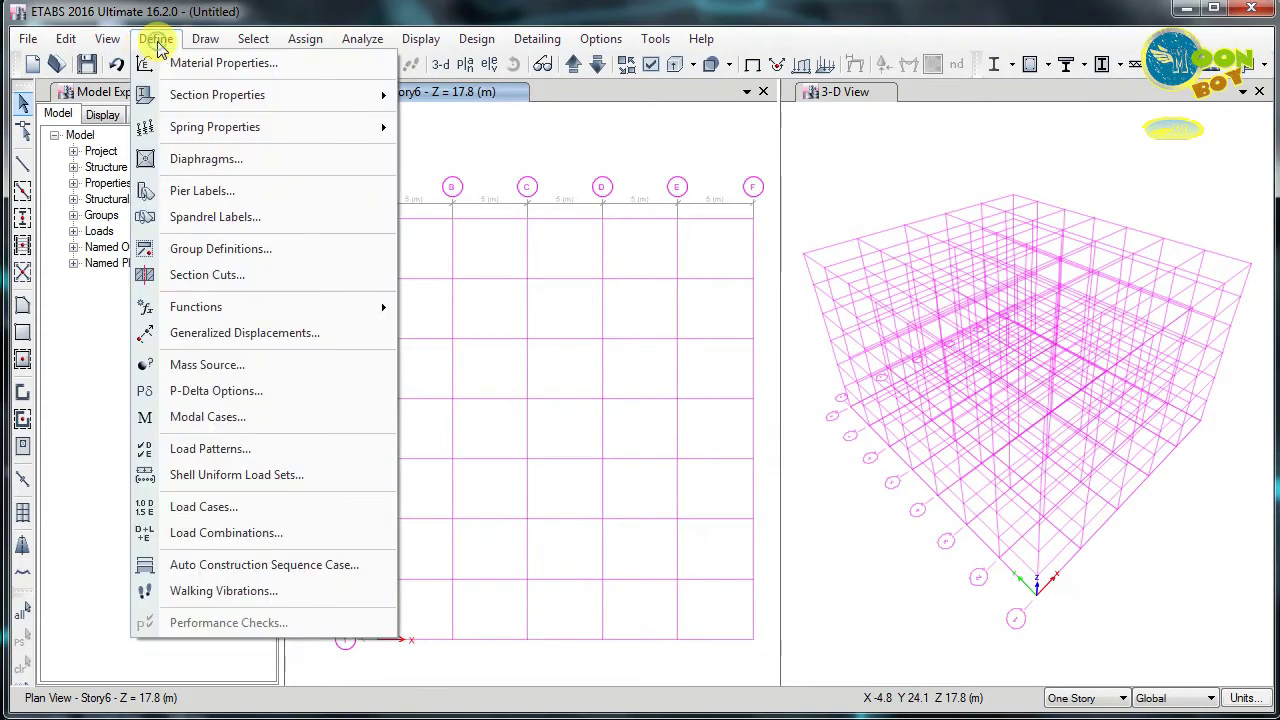
pyautogui.moveTo(174, 105)
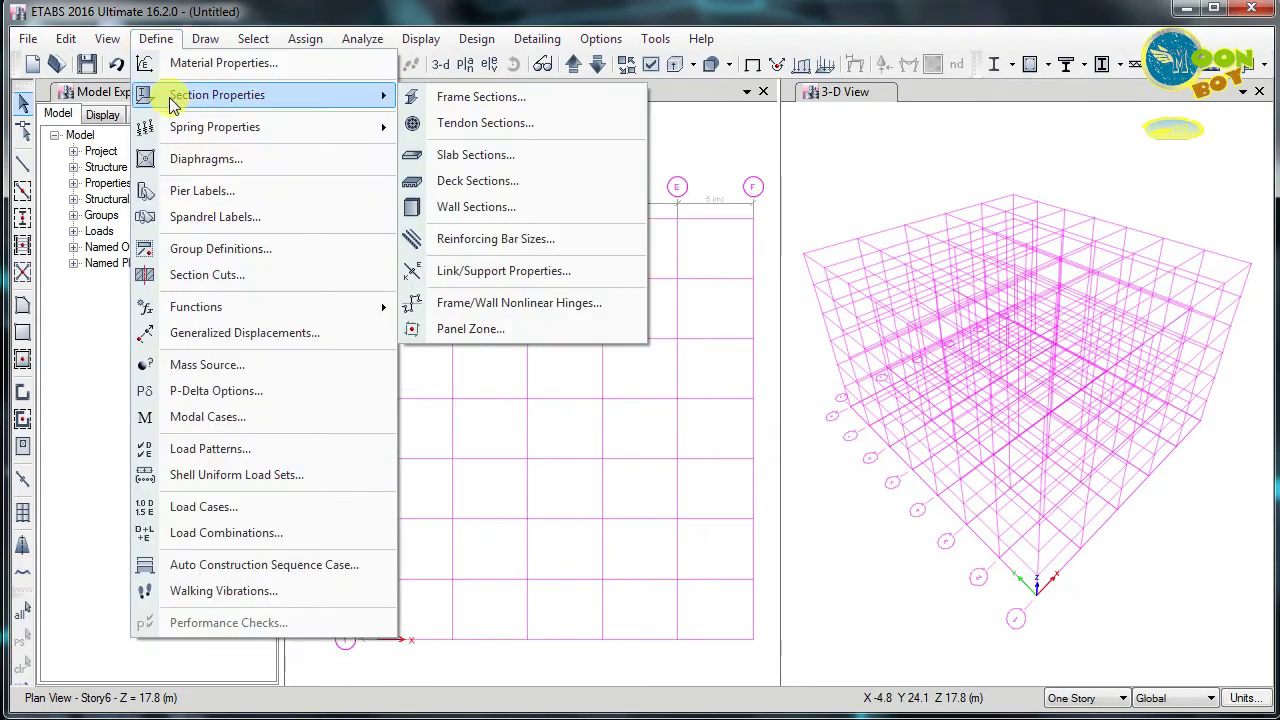
pyautogui.click(456, 156)
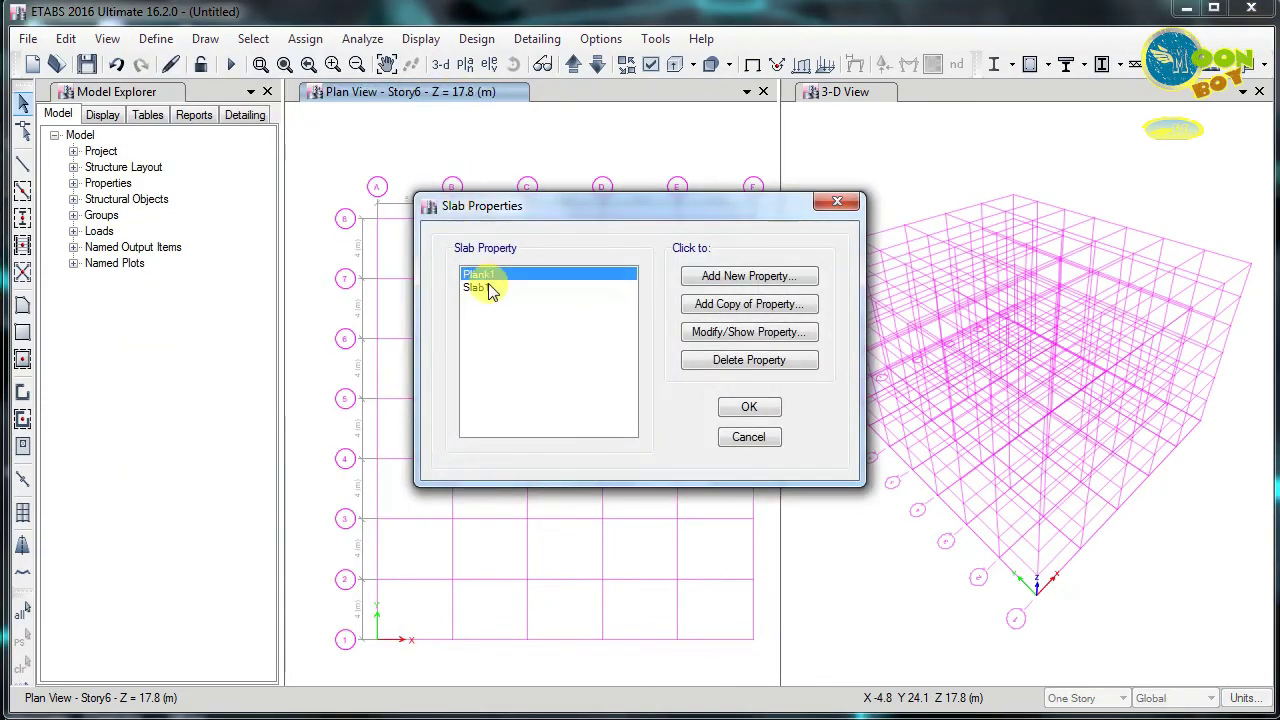
pyautogui.click(722, 365)
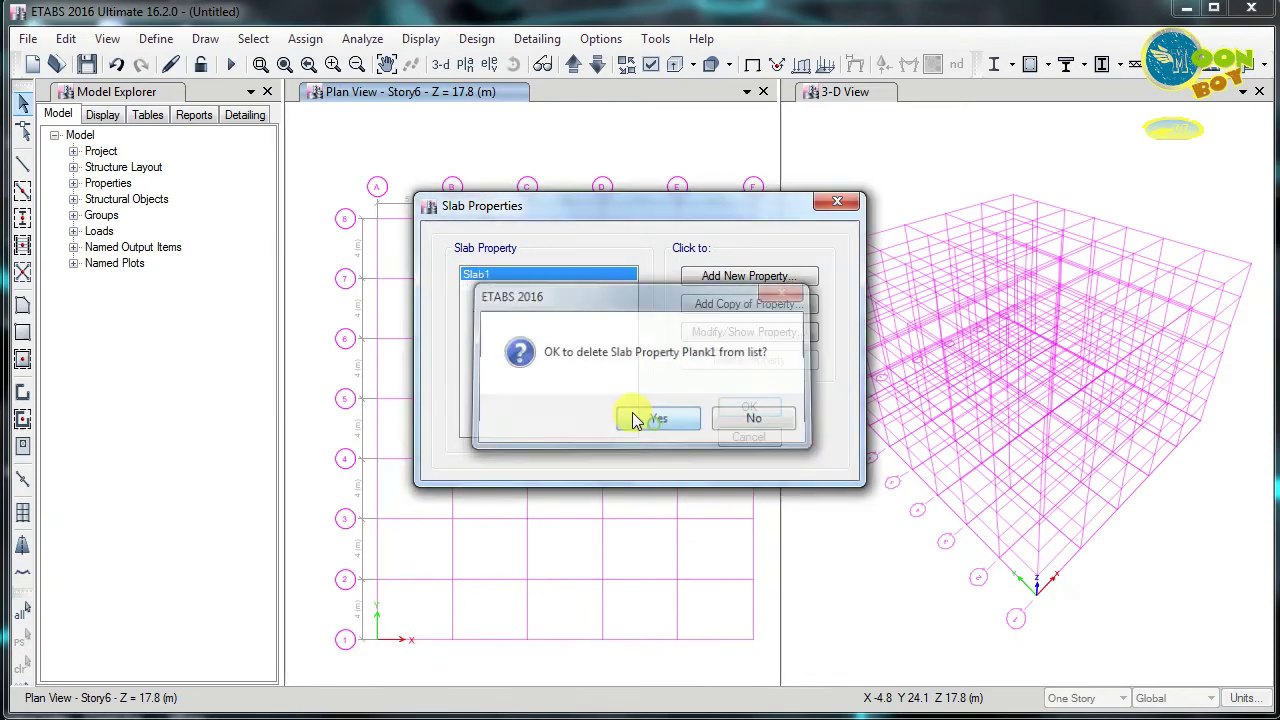
pyautogui.click(654, 416)
pyautogui.moveTo(608, 207); pyautogui.dragTo(557, 200)
# Edit Slab1 into Slab120: M25 material, 120 mm thick, Membrane modeling type.
pyautogui.click(675, 330)
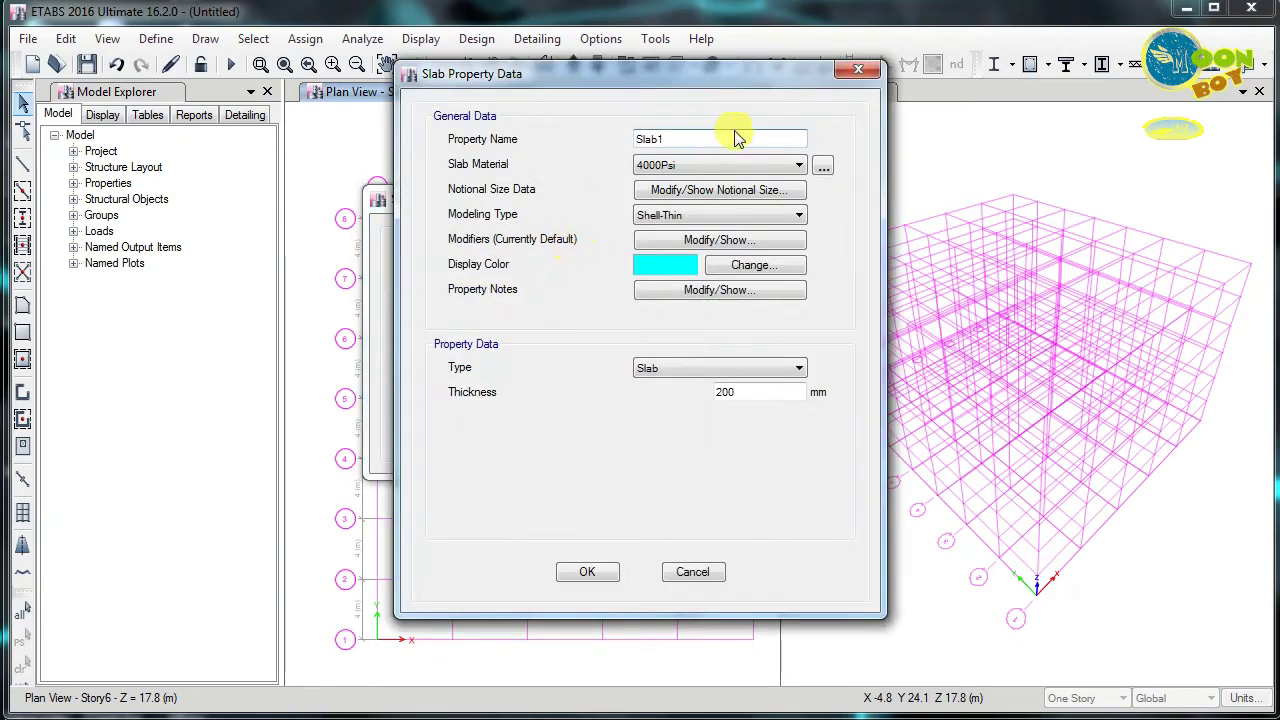
pyautogui.click(706, 165)
pyautogui.click(662, 222)
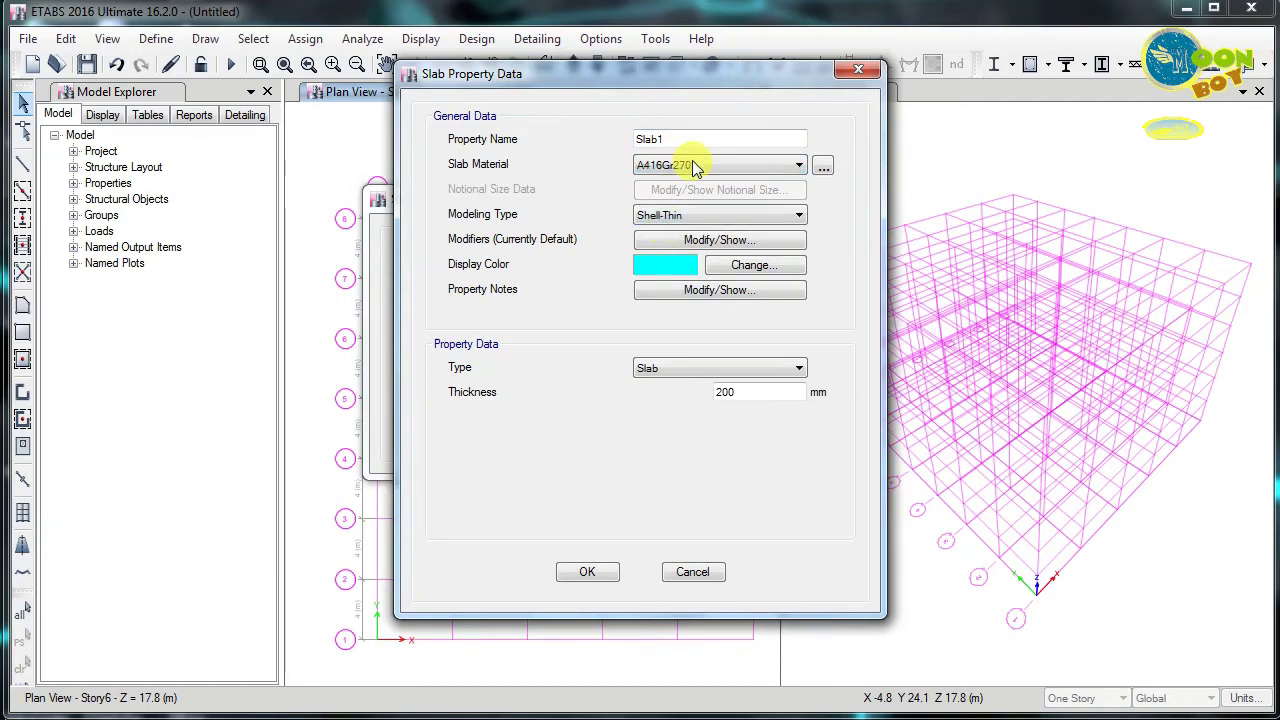
pyautogui.click(694, 165)
pyautogui.click(676, 235)
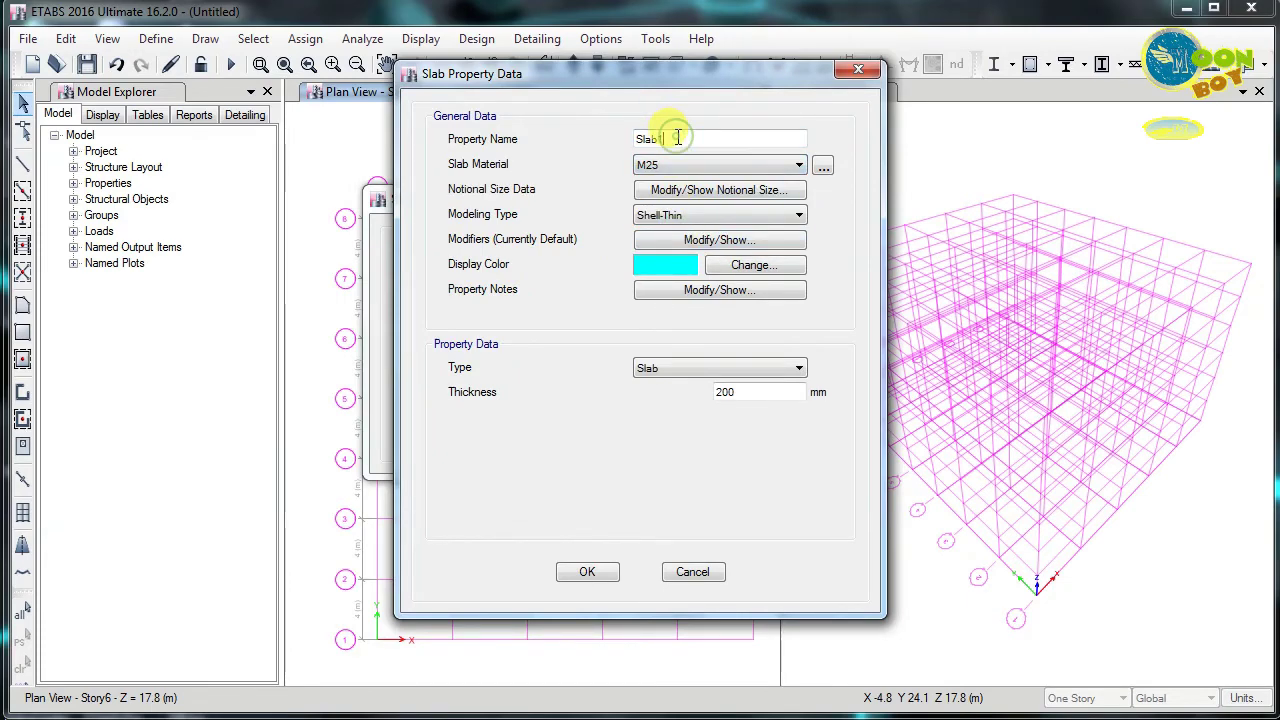
pyautogui.doubleClick(675, 139)
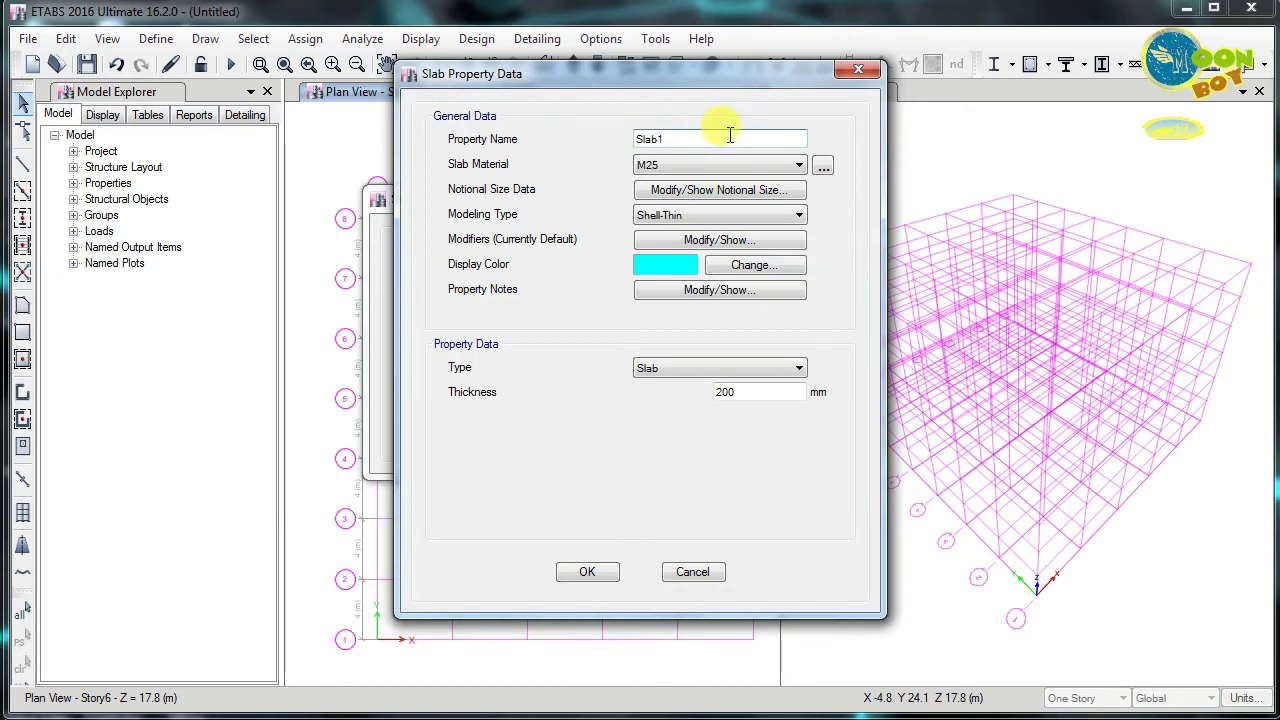
pyautogui.doubleClick(750, 396)
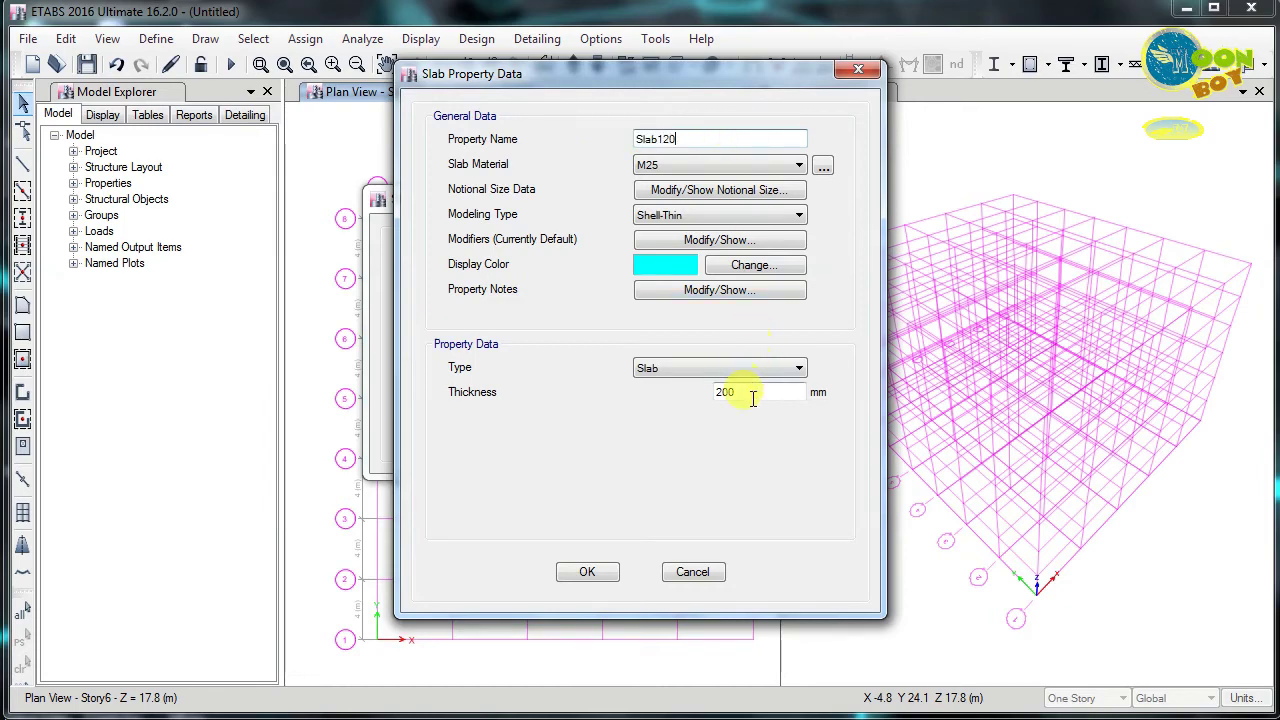
pyautogui.click(667, 375)
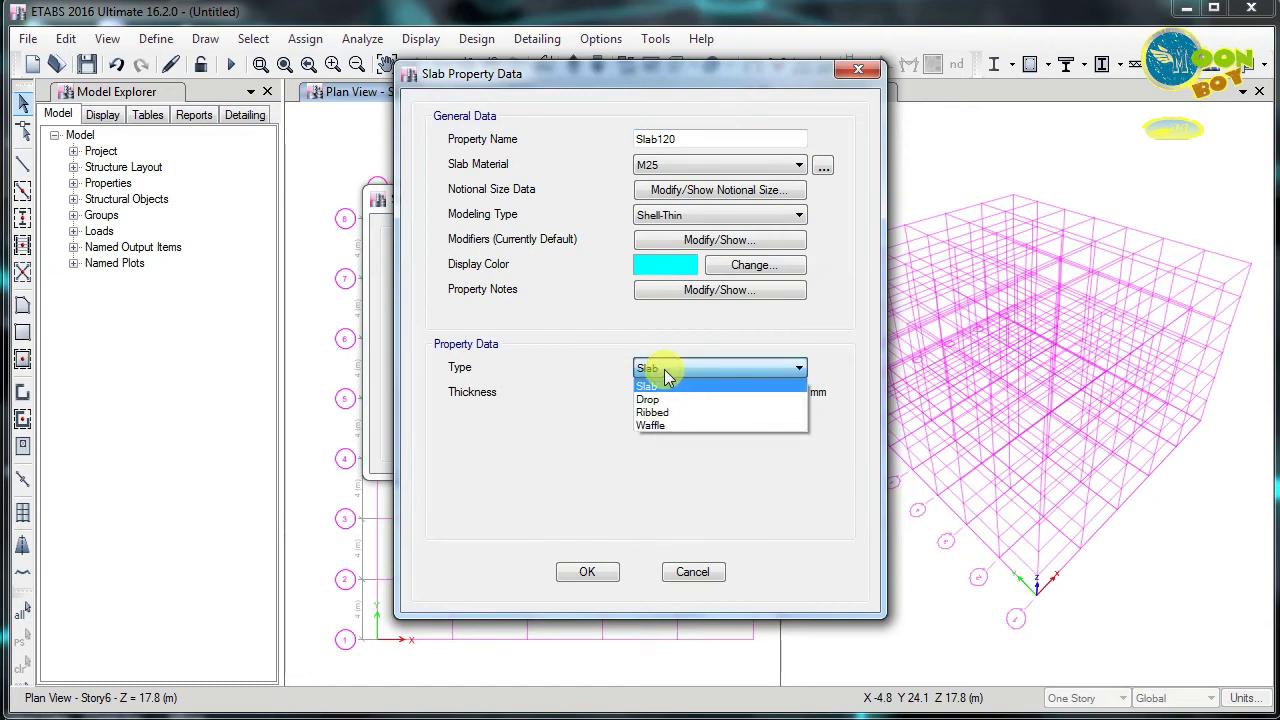
pyautogui.click(667, 375)
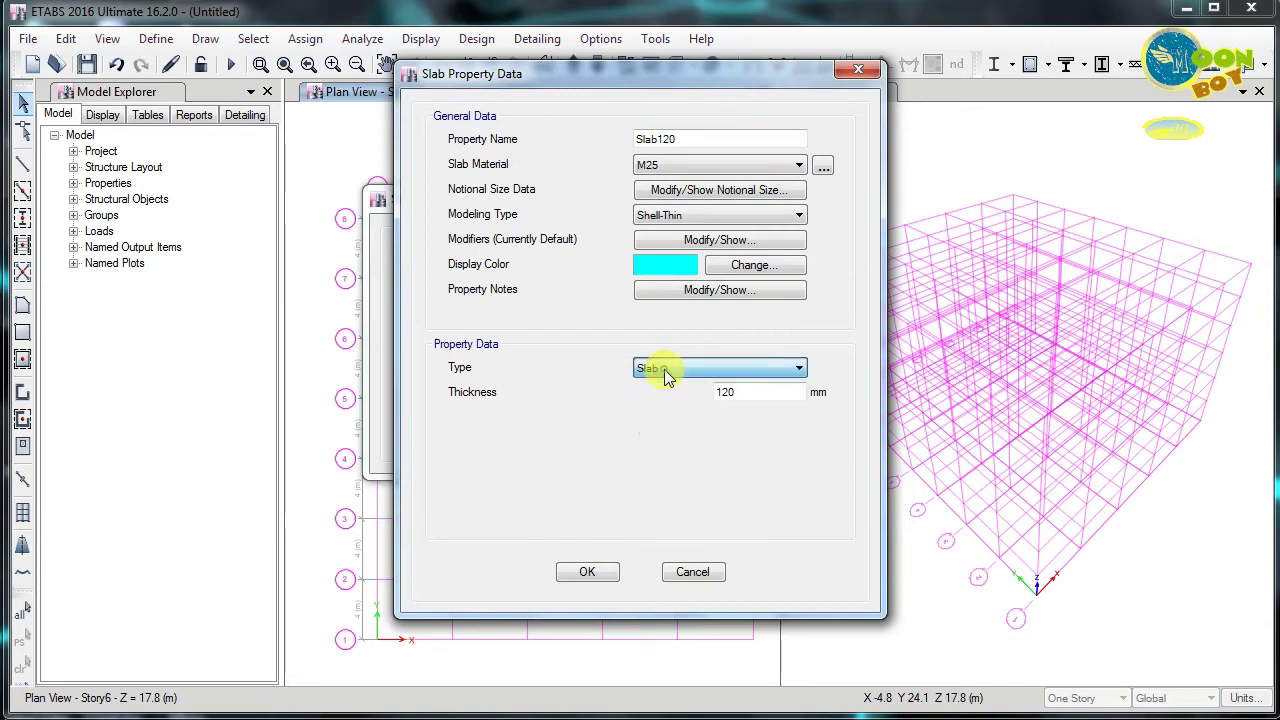
pyautogui.click(688, 218)
pyautogui.click(678, 260)
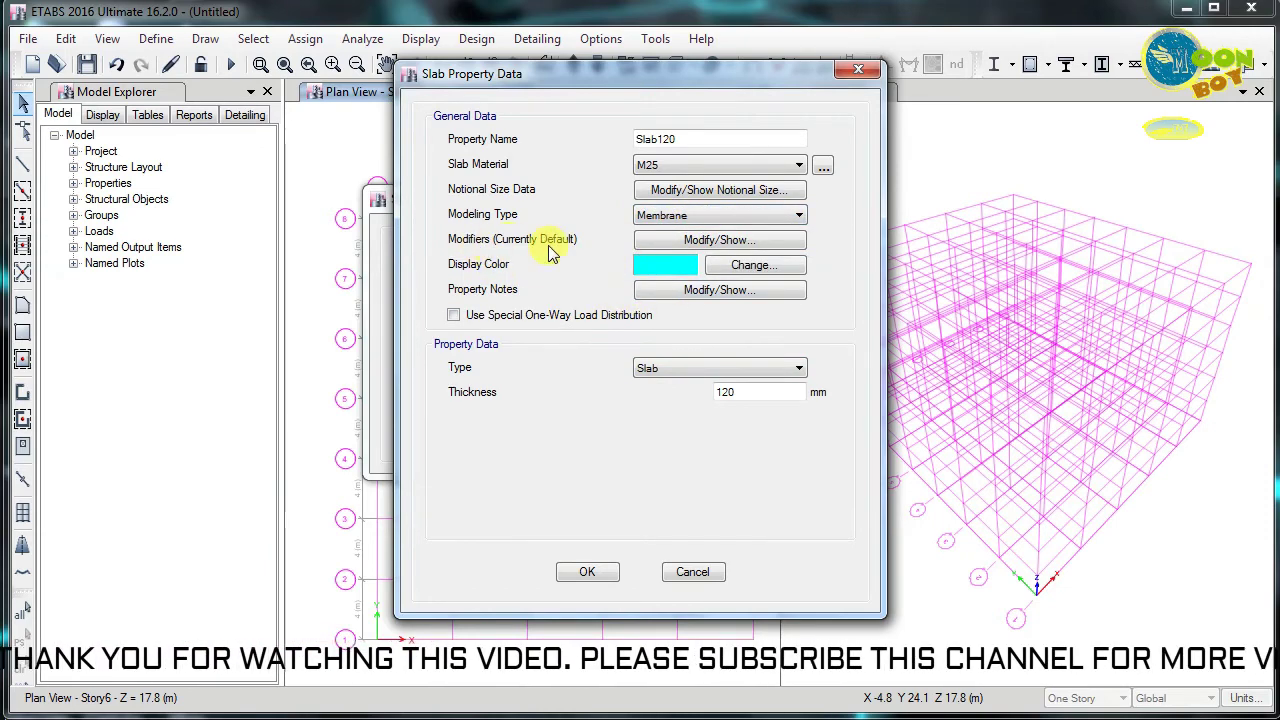
pyautogui.click(655, 241)
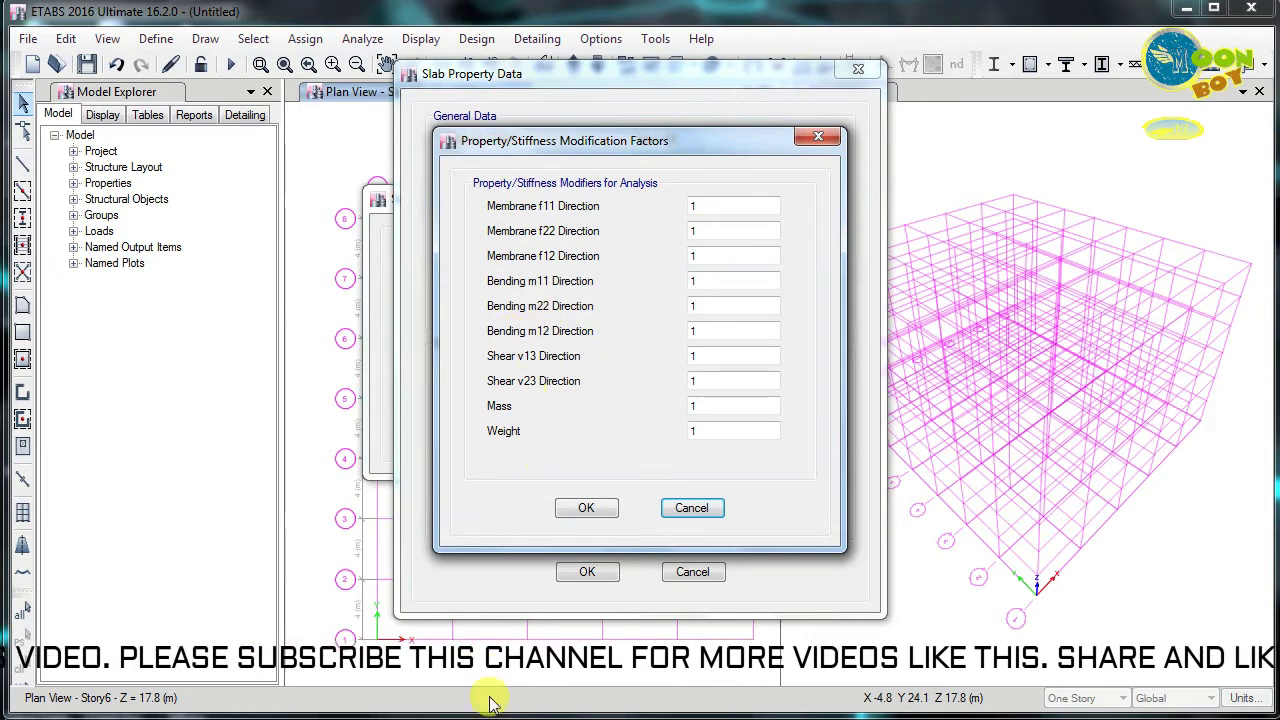
# Set membrane f11, f22, f12 modifiers to 0.25 and save the slab as Slab120 m.
pyautogui.click(694, 236)
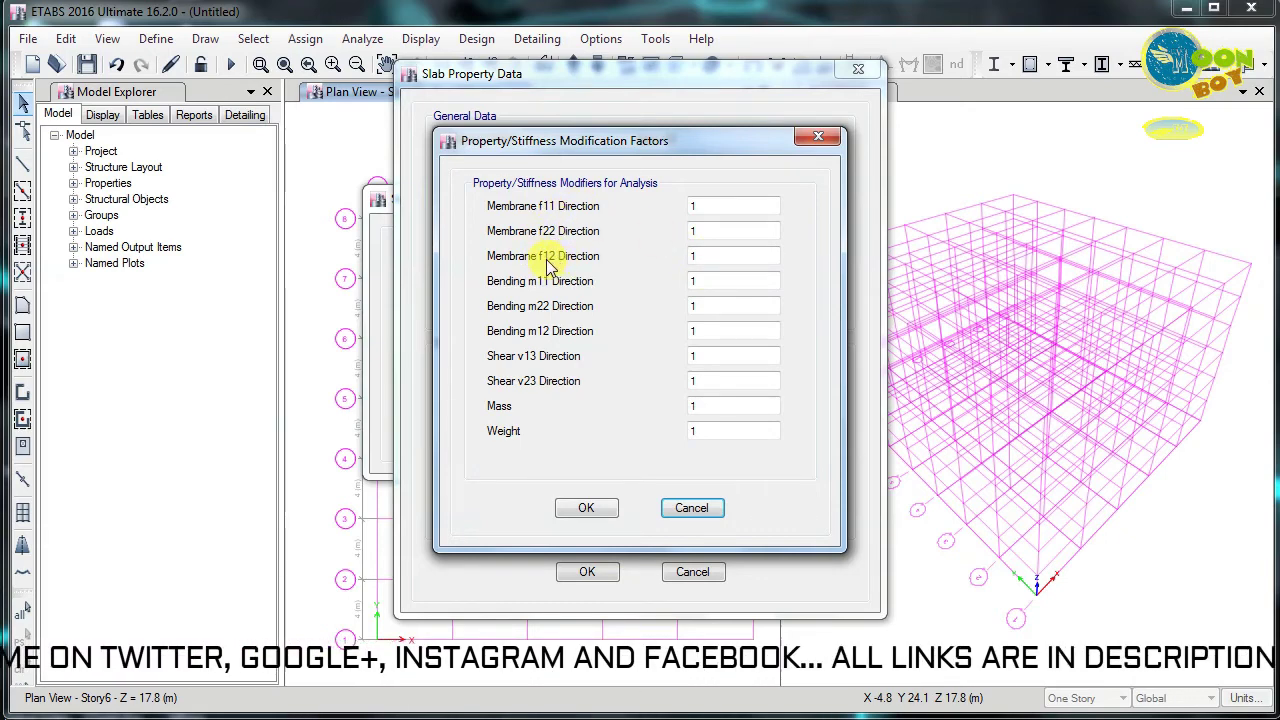
pyautogui.doubleClick(712, 205)
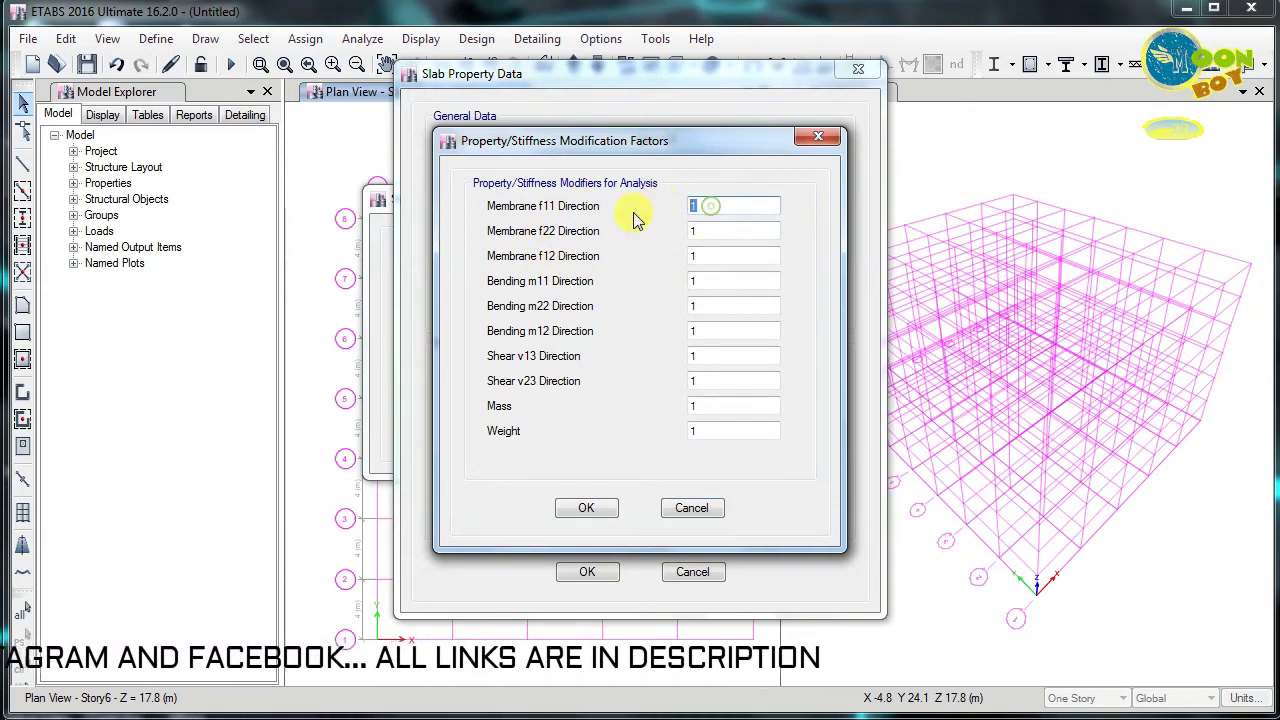
pyautogui.doubleClick(730, 230)
pyautogui.doubleClick(700, 254)
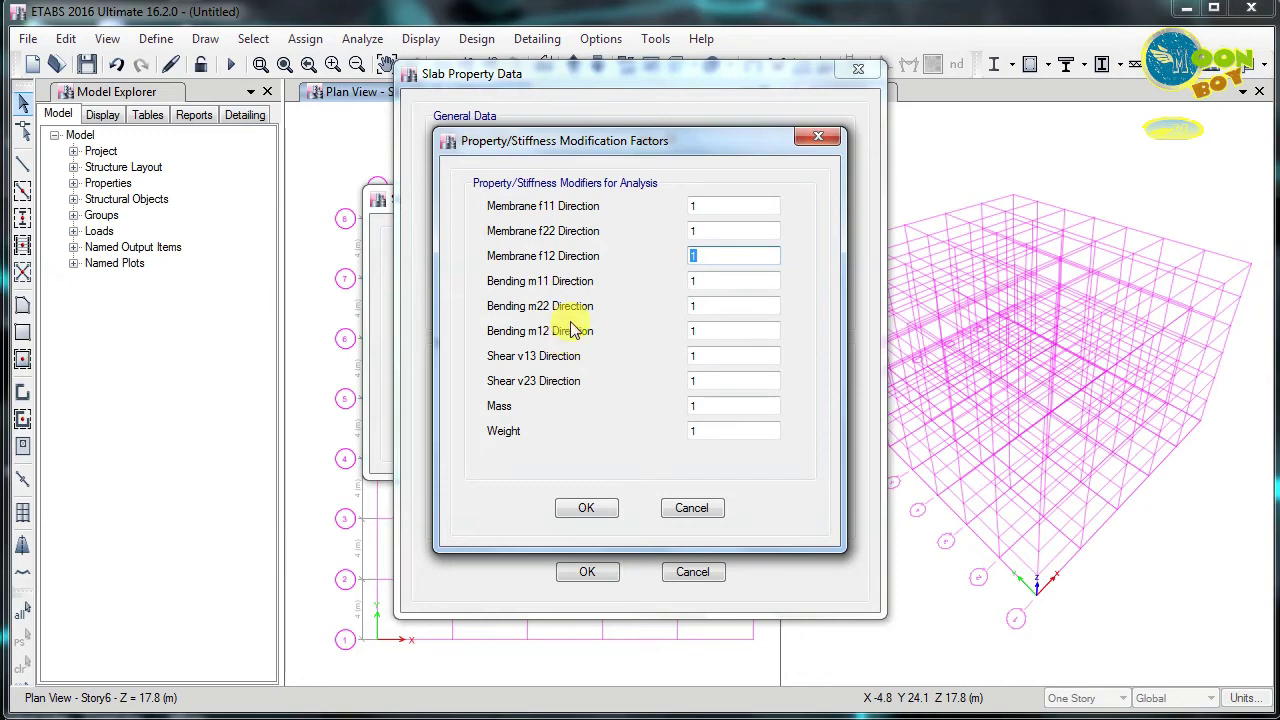
pyautogui.click(711, 205)
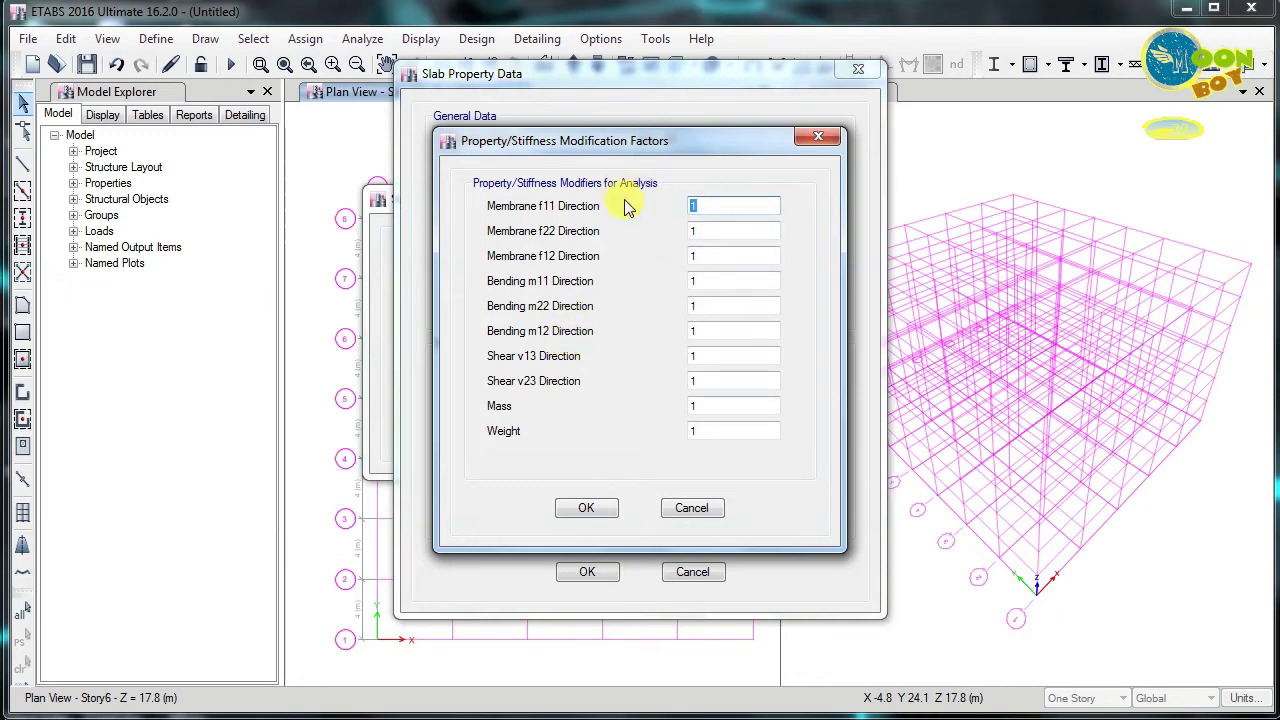
pyautogui.moveTo(677, 140); pyautogui.dragTo(659, 179)
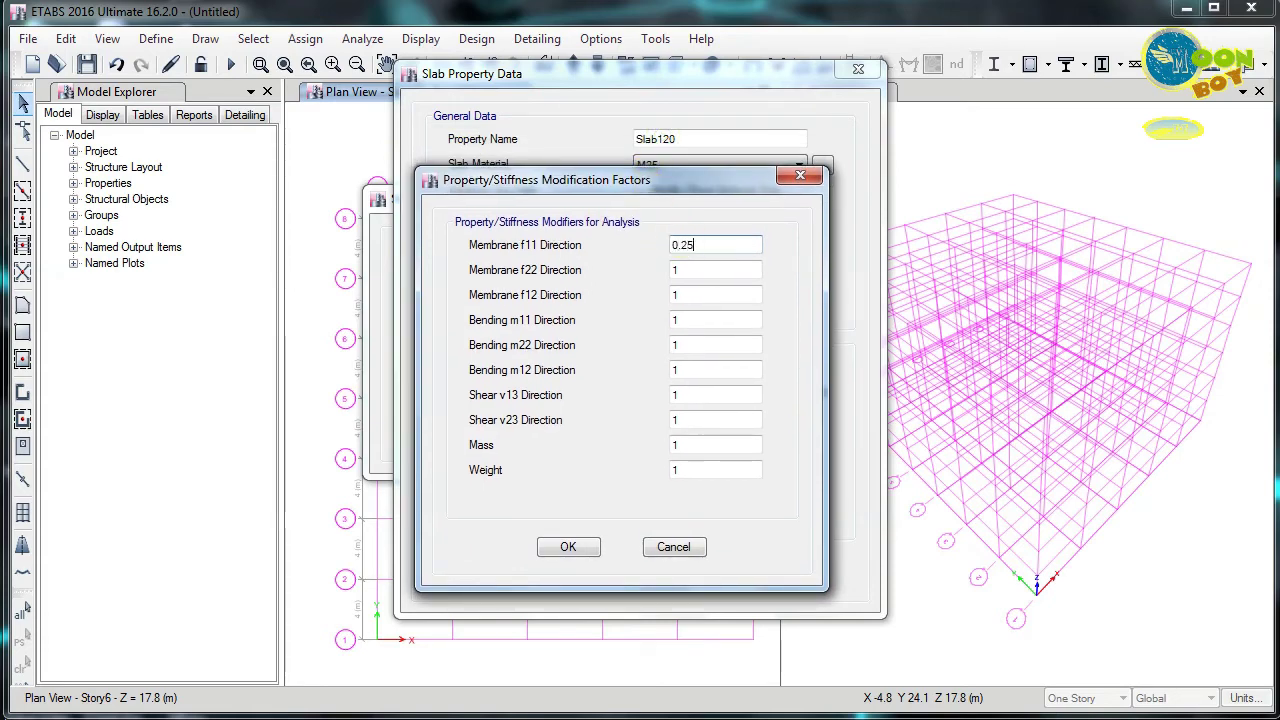
pyautogui.press('Tab')
pyautogui.write('0.')
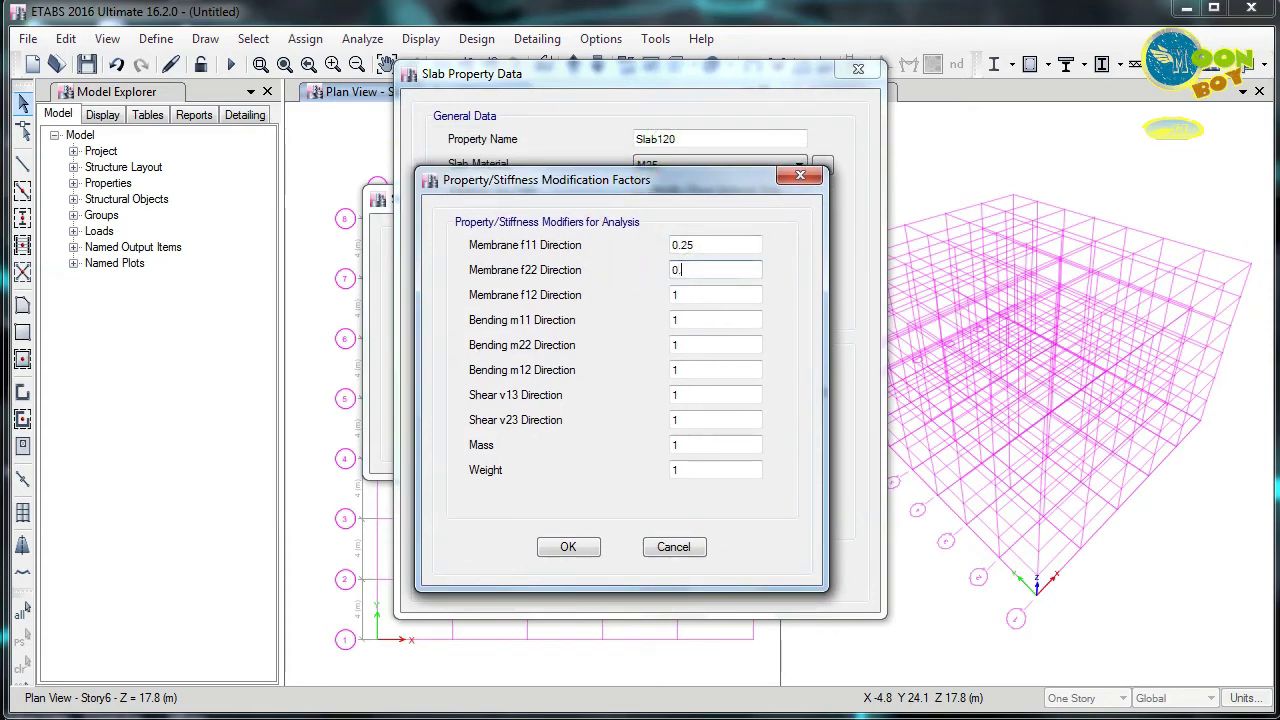
pyautogui.write('285')
pyautogui.press('Tab')
pyautogui.write('0.25')
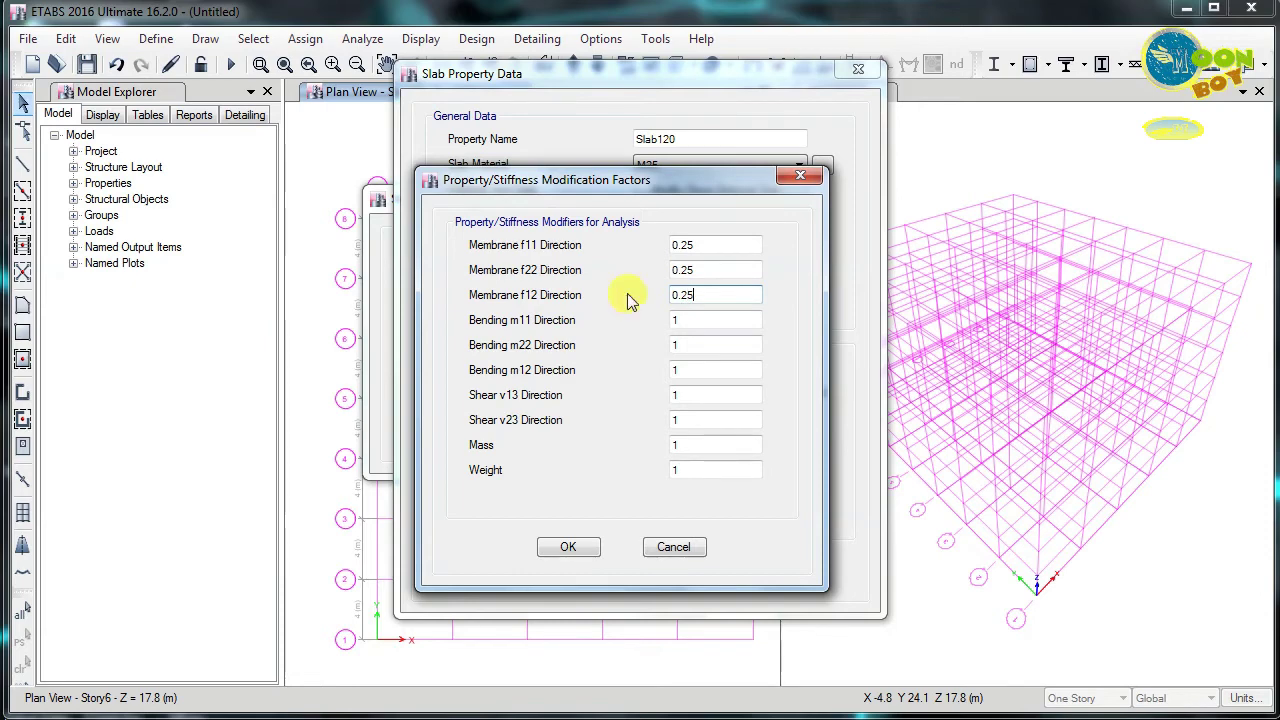
pyautogui.click(569, 548)
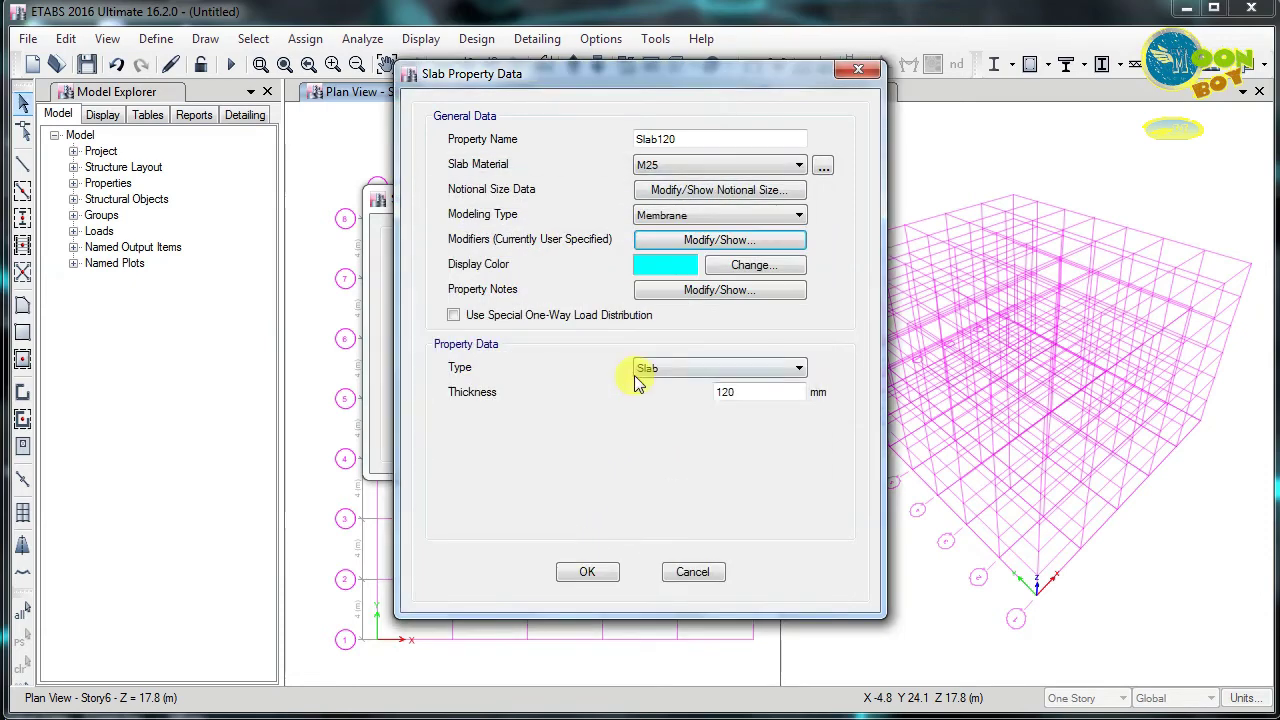
pyautogui.click(689, 138)
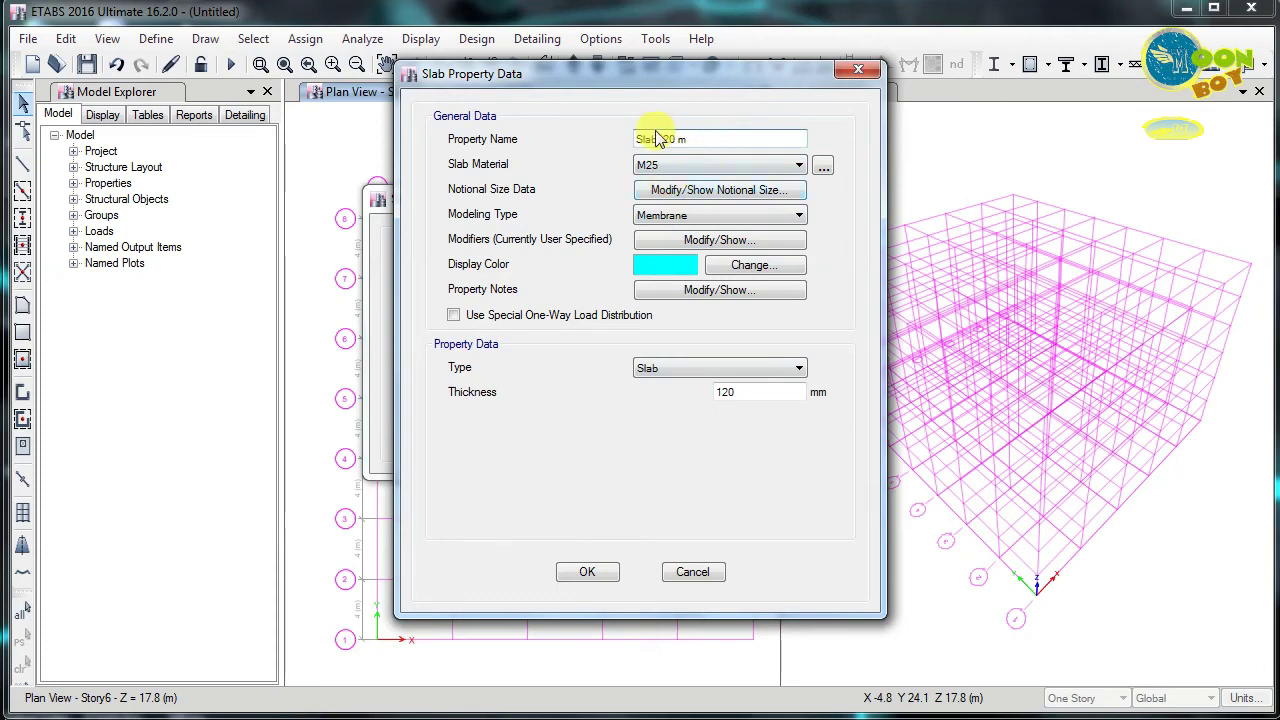
pyautogui.click(587, 572)
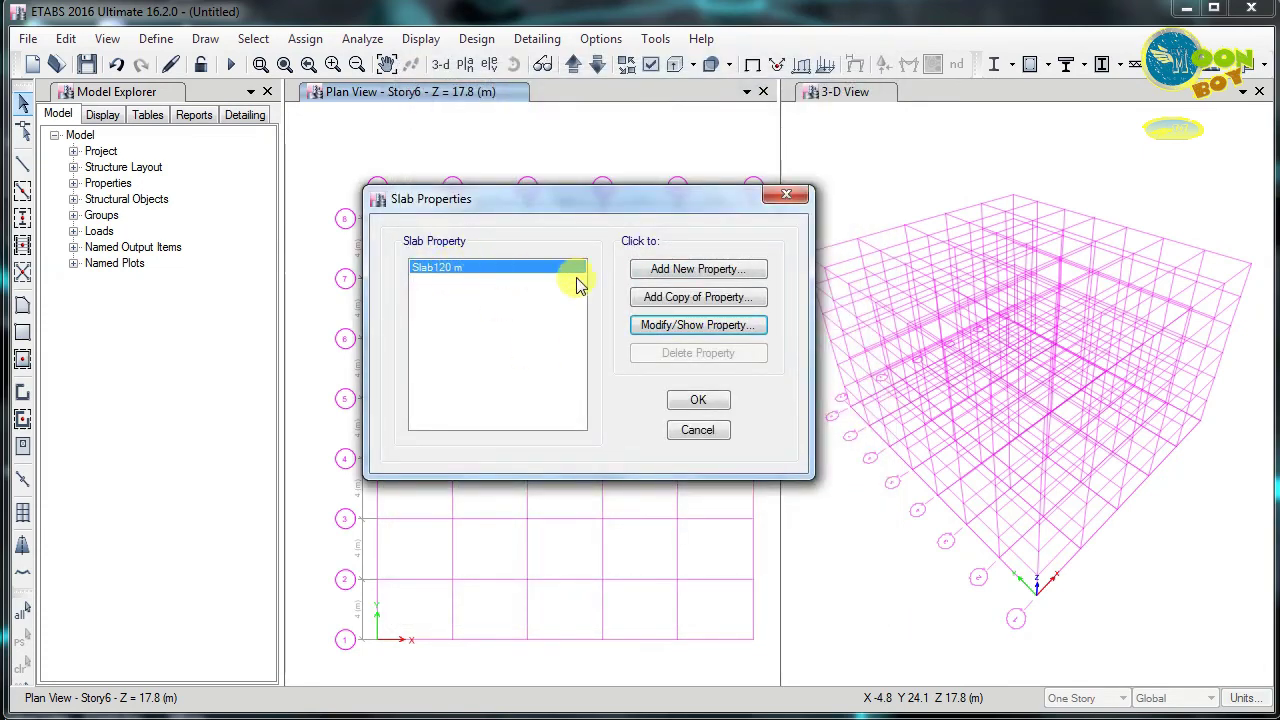
# Add a copy of the slab property with Shell-Thin modeling type.
pyautogui.click(663, 296)
pyautogui.click(675, 218)
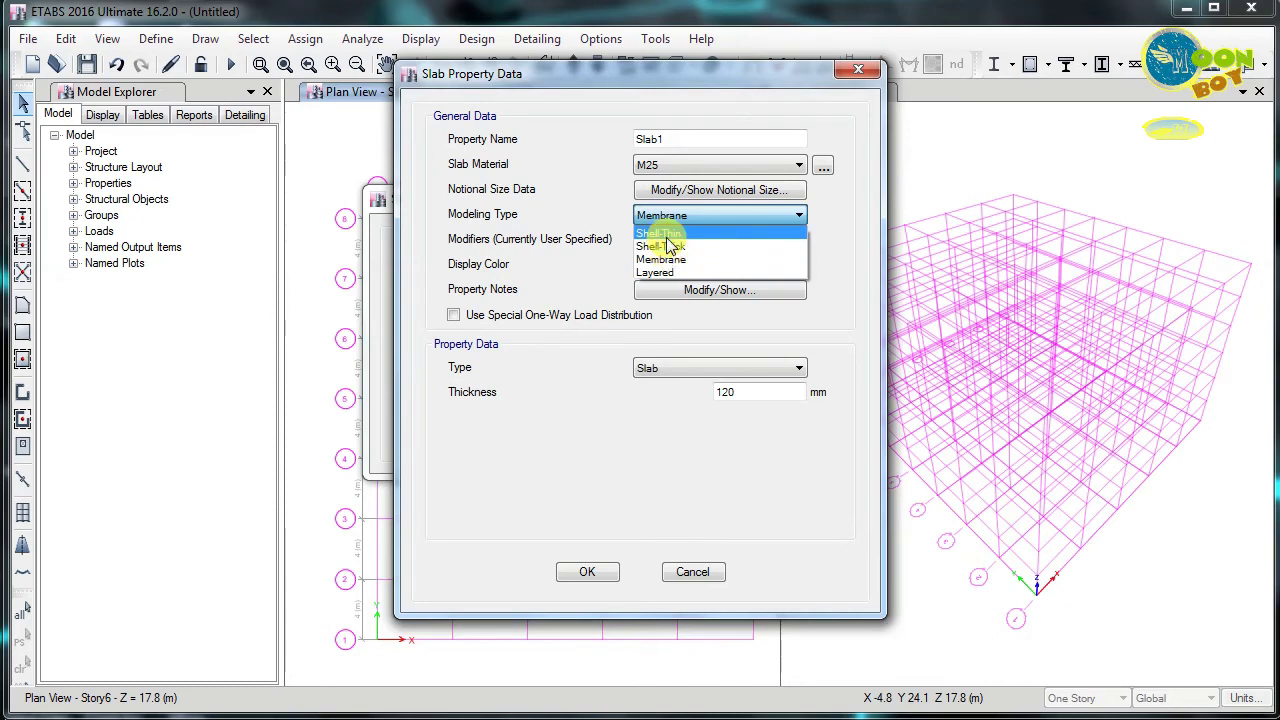
pyautogui.click(668, 233)
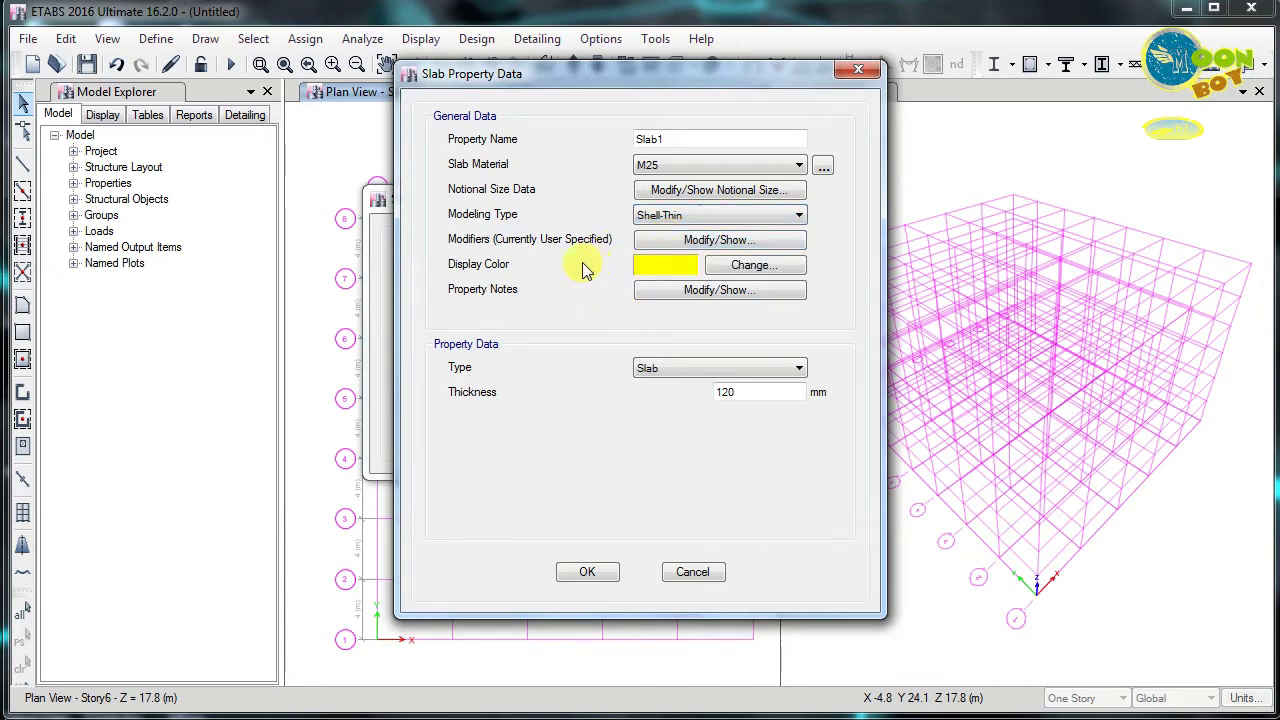
# Set bending m11, m22, m12 modifiers to 0.25 and save the Slab1 section.
pyautogui.click(673, 245)
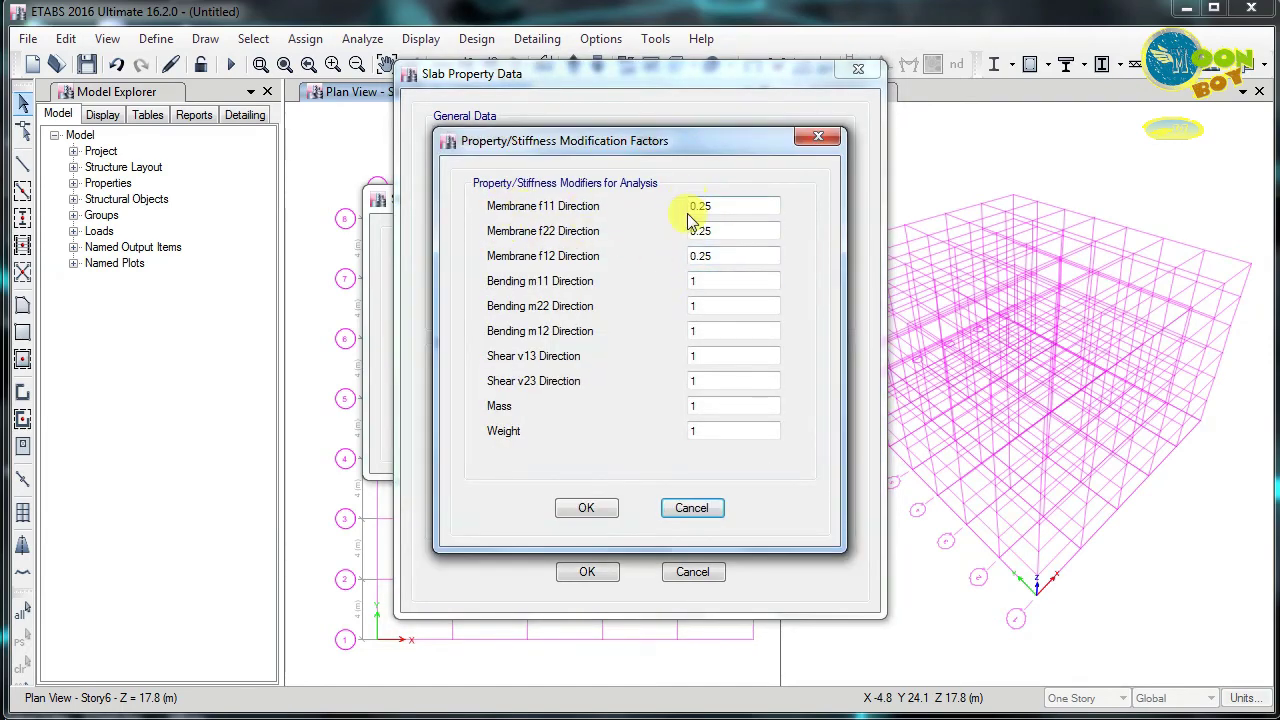
pyautogui.doubleClick(723, 280)
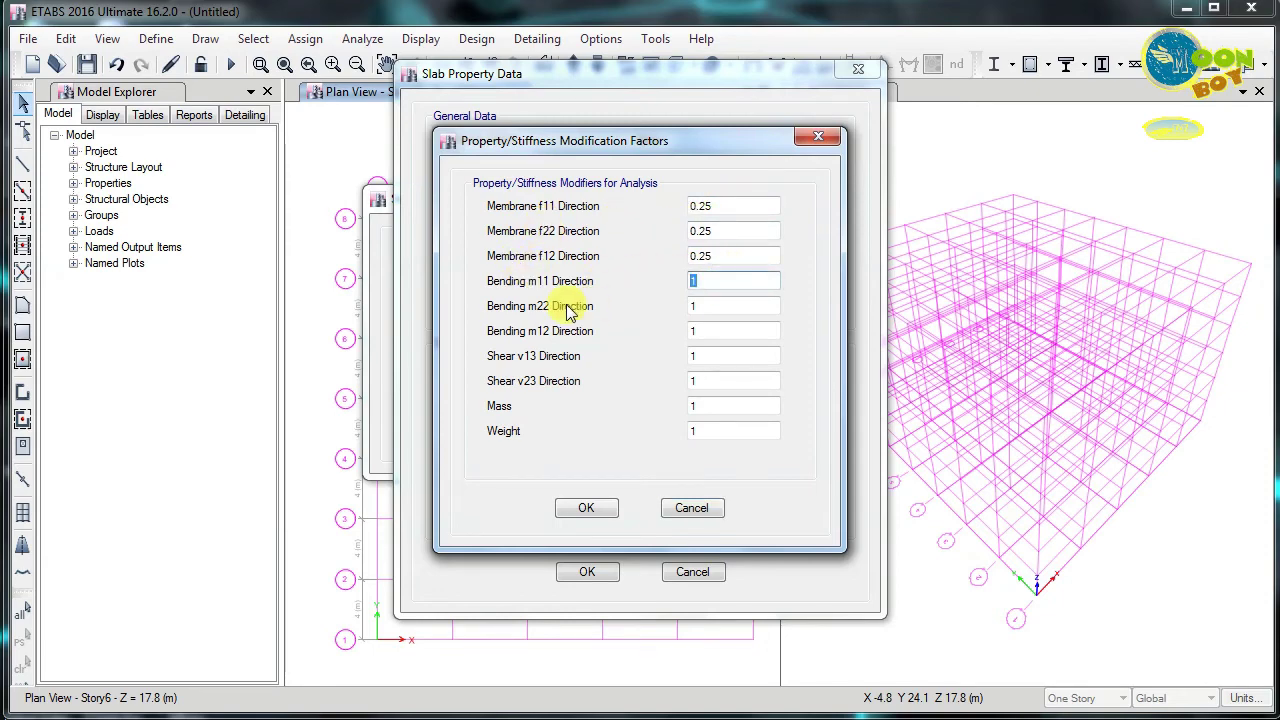
pyautogui.write('0.25')
pyautogui.doubleClick(694, 306)
pyautogui.write('0')
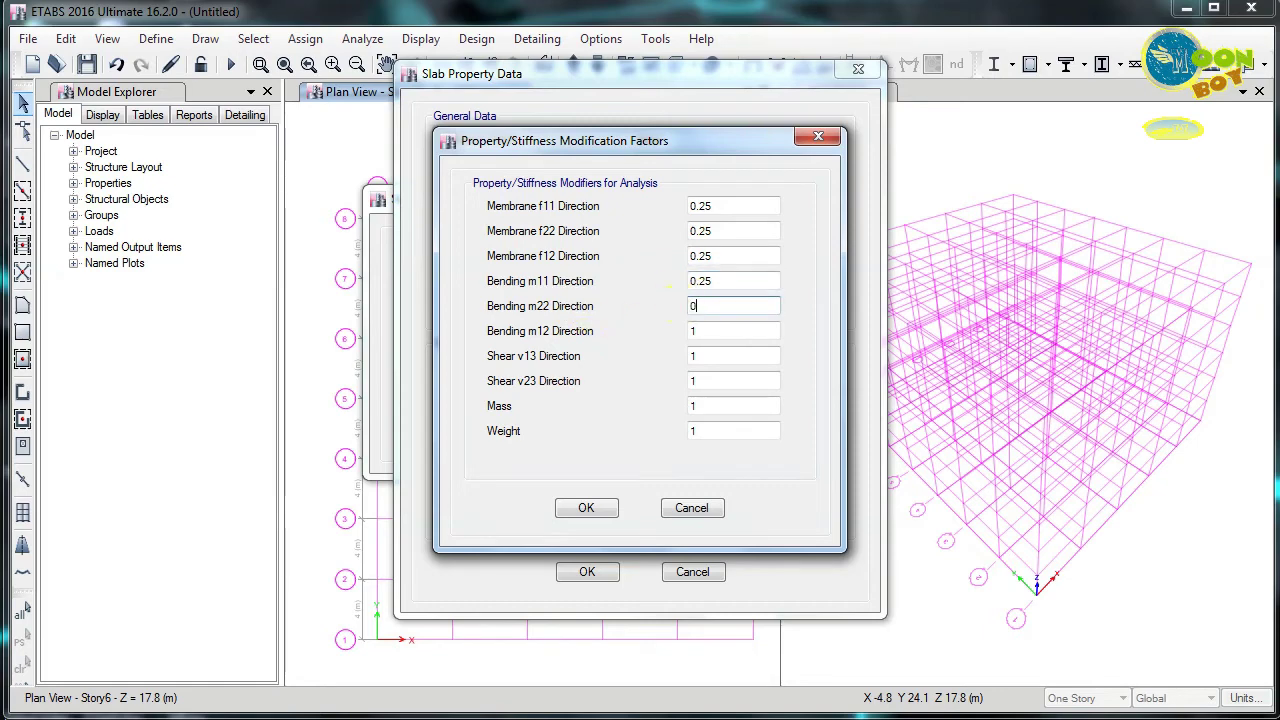
pyautogui.doubleClick(710, 331)
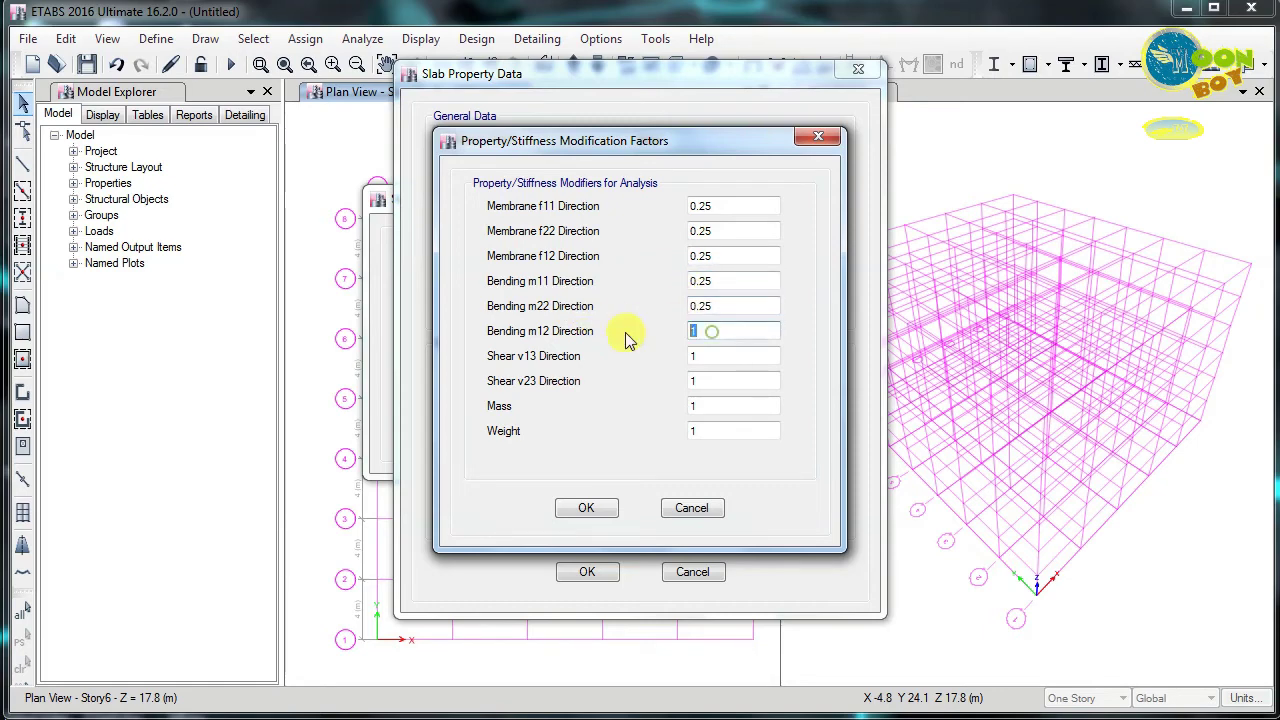
pyautogui.write('0.25')
pyautogui.click(600, 510)
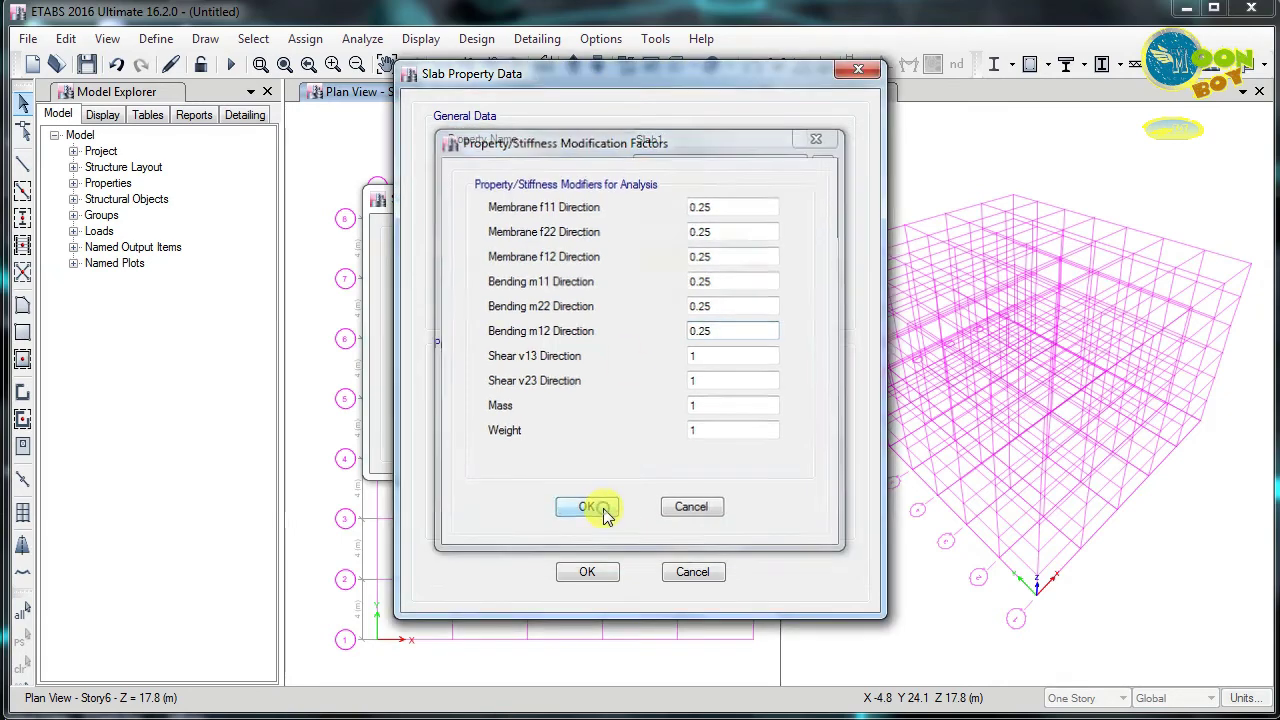
pyautogui.click(598, 577)
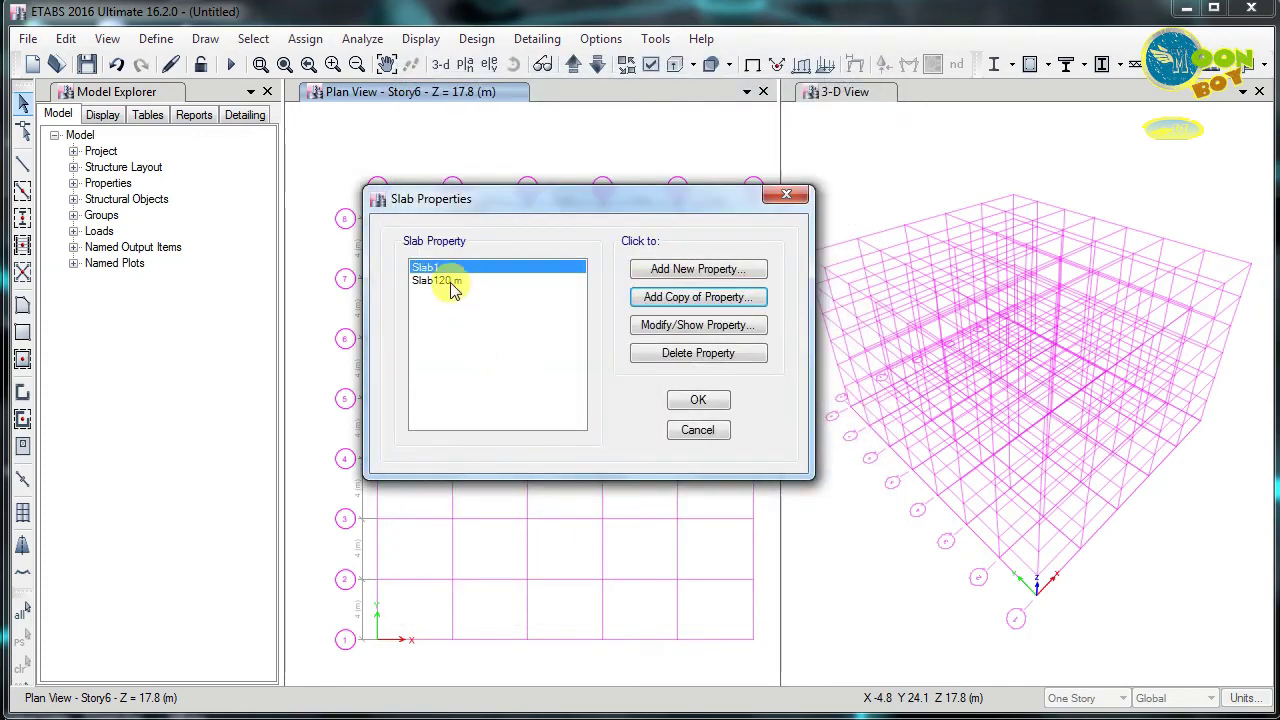
# Close Slab Properties, open Wall Sections and set Wall1's material to M25.
pyautogui.click(697, 403)
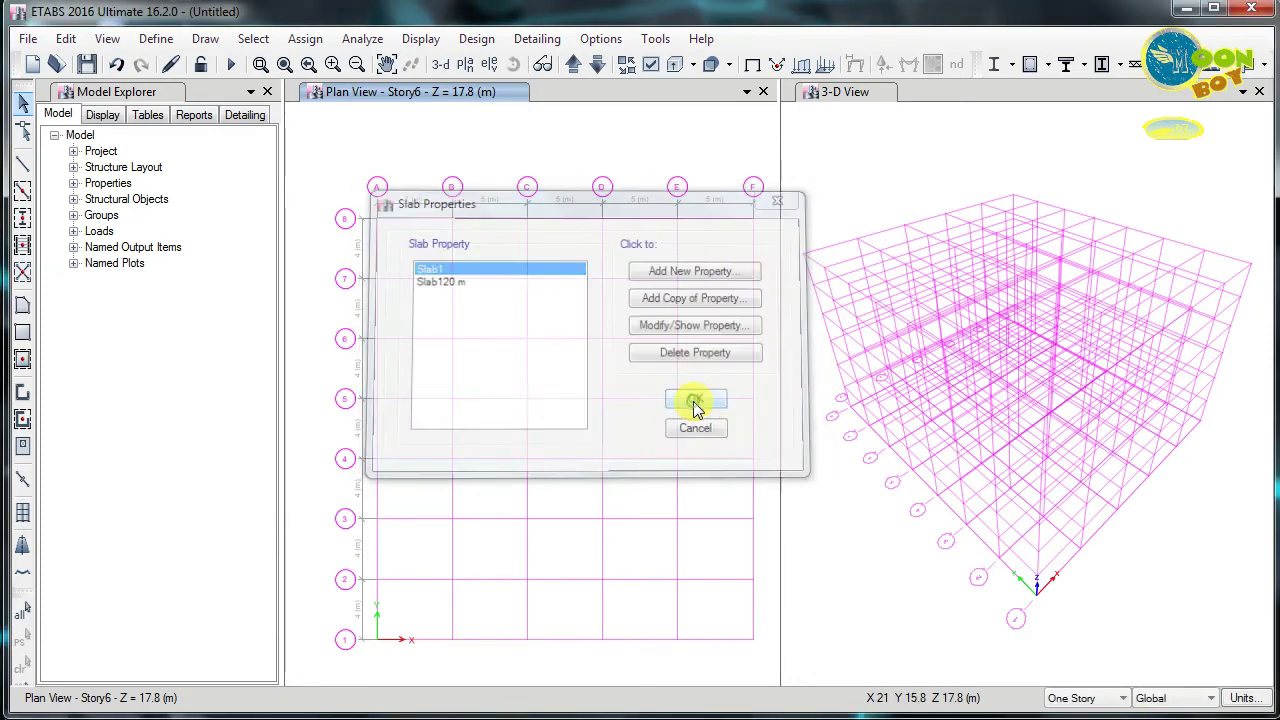
pyautogui.click(158, 40)
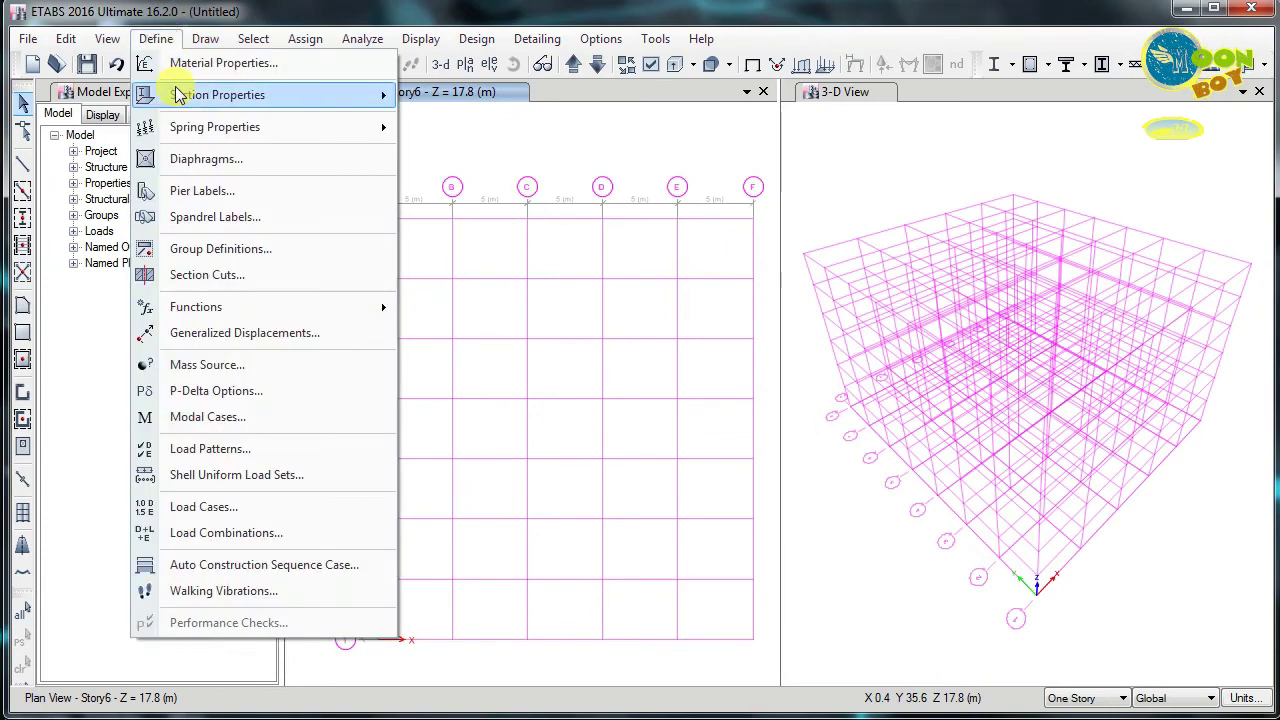
pyautogui.moveTo(380, 95)
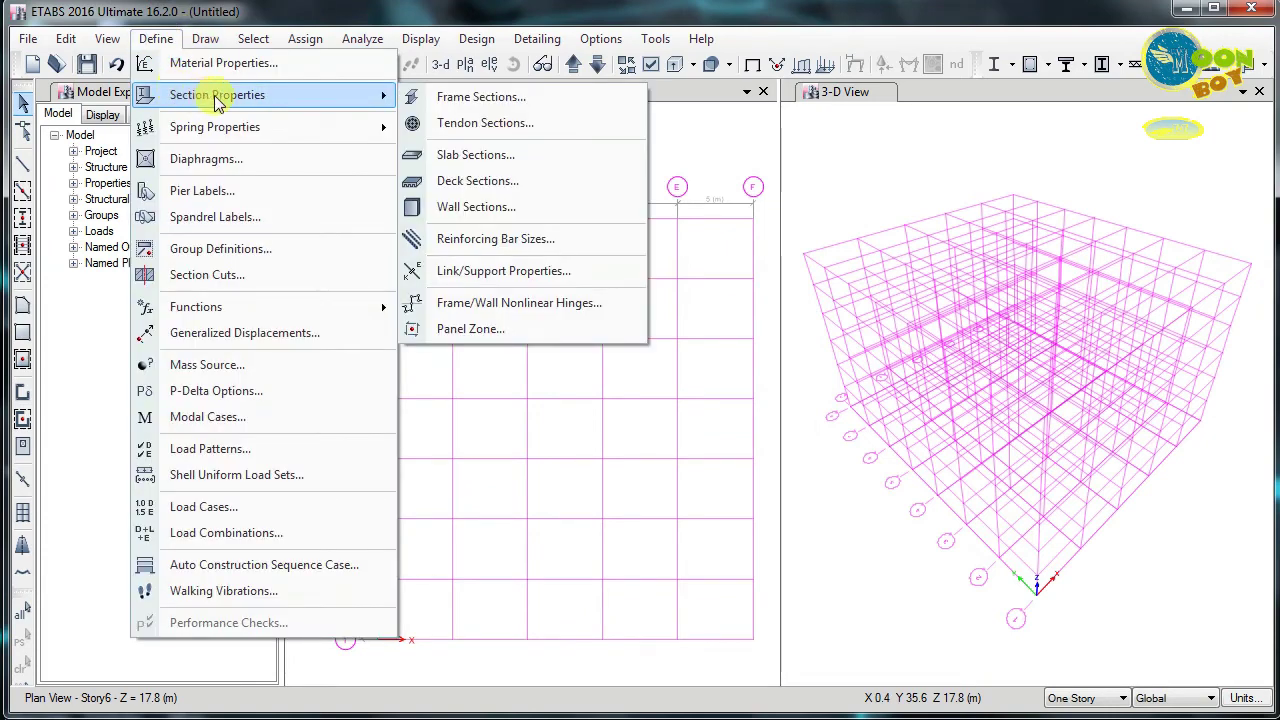
pyautogui.click(462, 210)
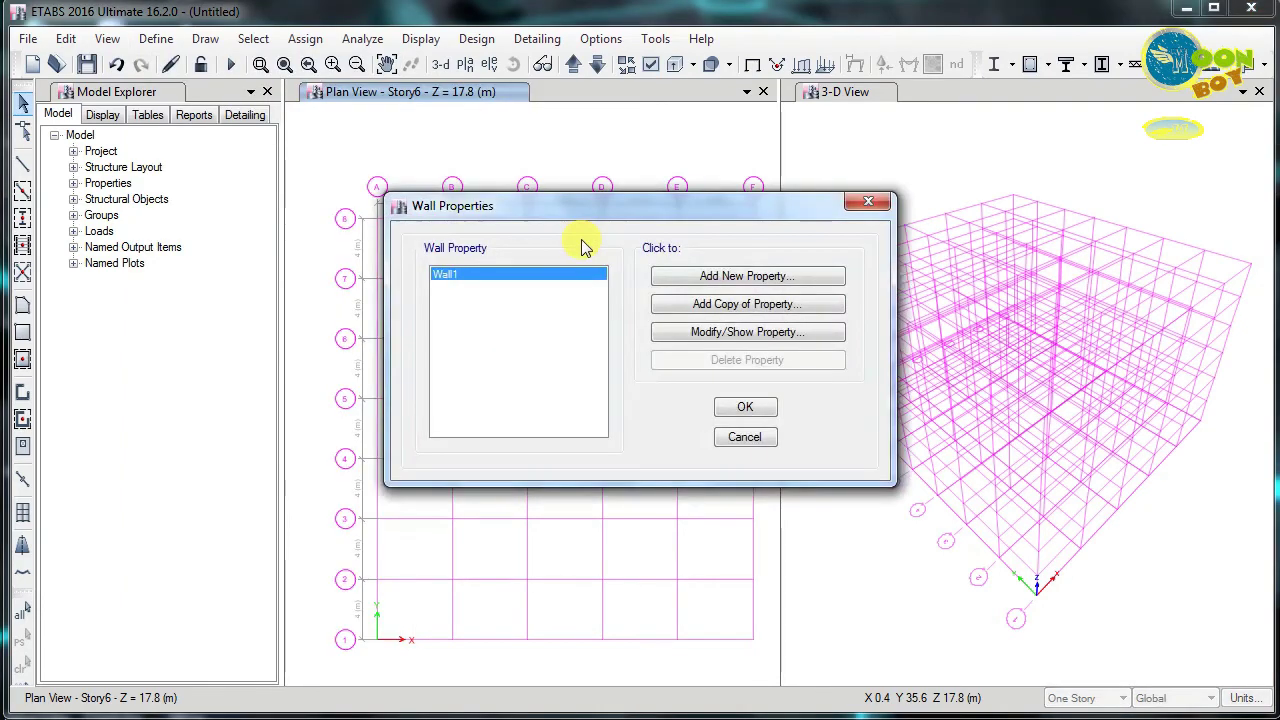
pyautogui.click(718, 333)
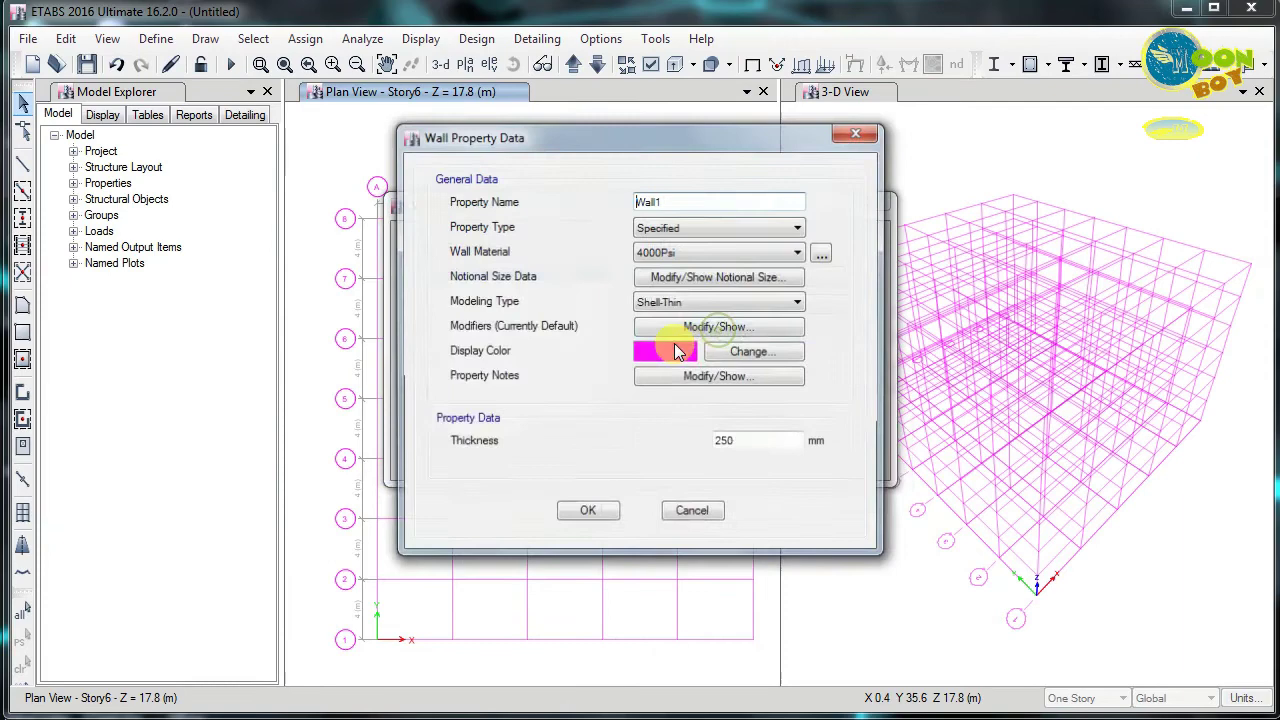
pyautogui.click(684, 252)
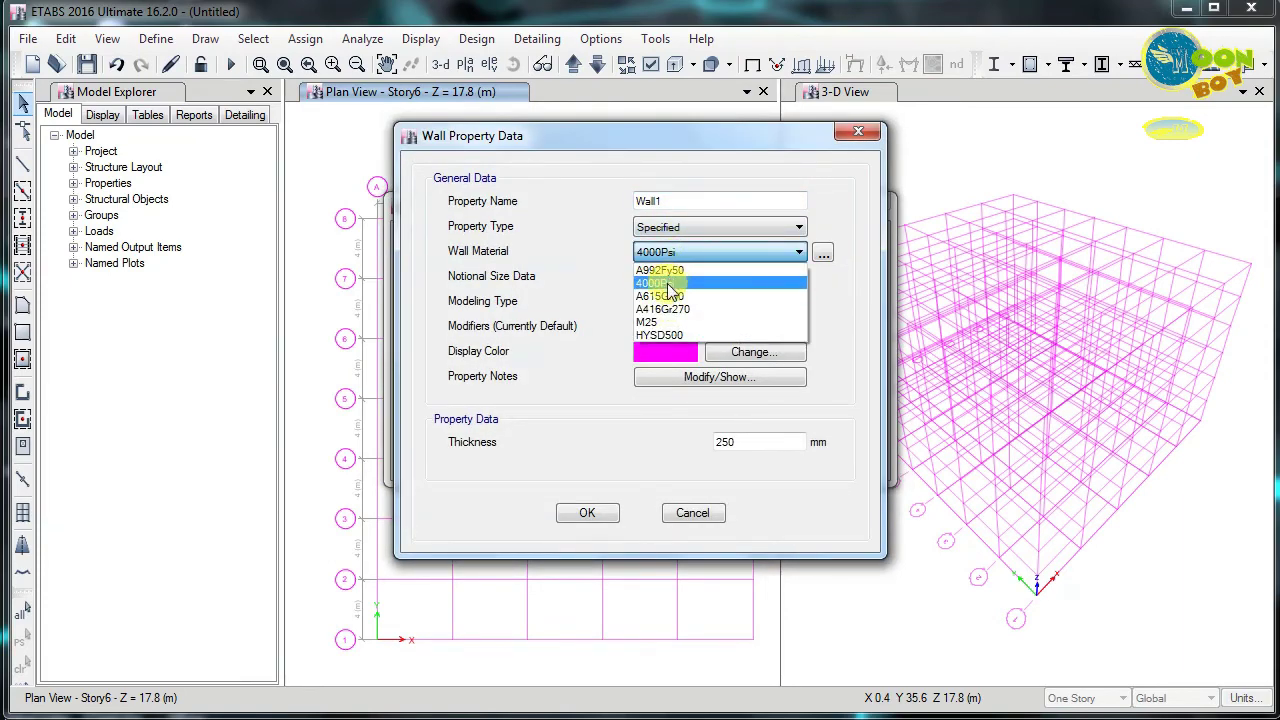
pyautogui.click(660, 322)
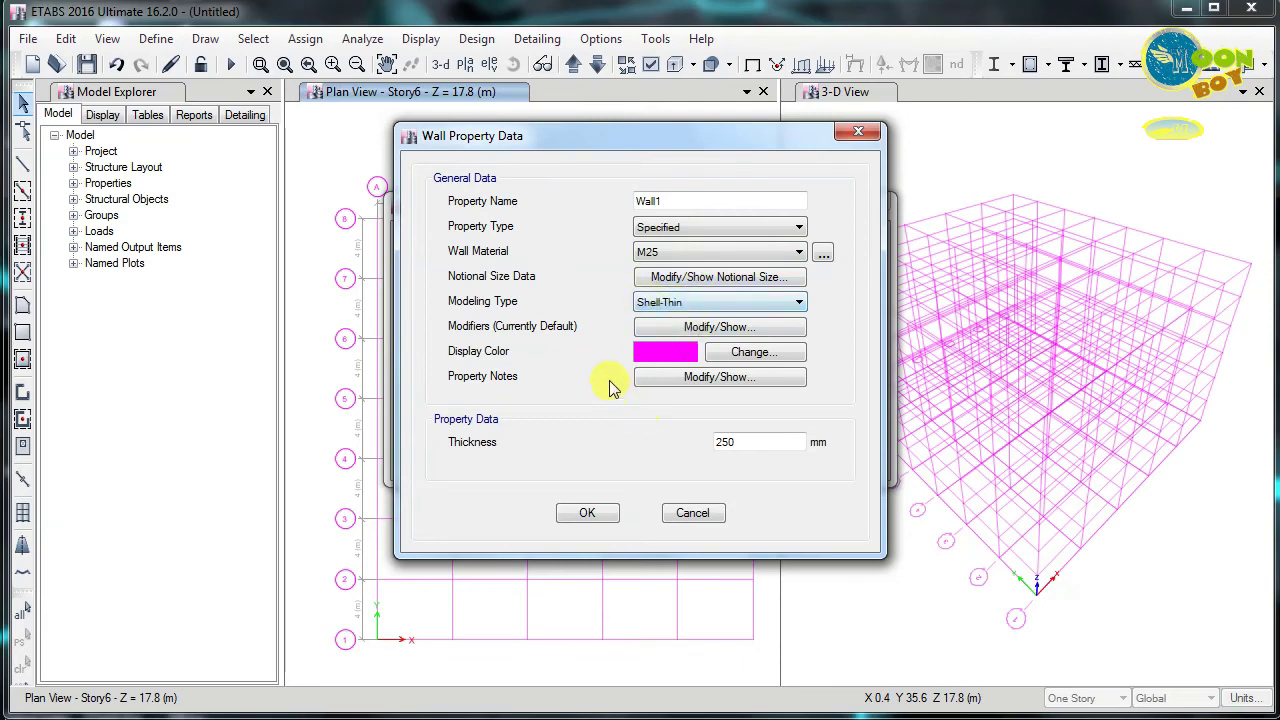
# Bring up Wall1's stiffness modifiers alongside the PDF's uncracked wall values (f11, f22 = 0.70).
pyautogui.click(715, 327)
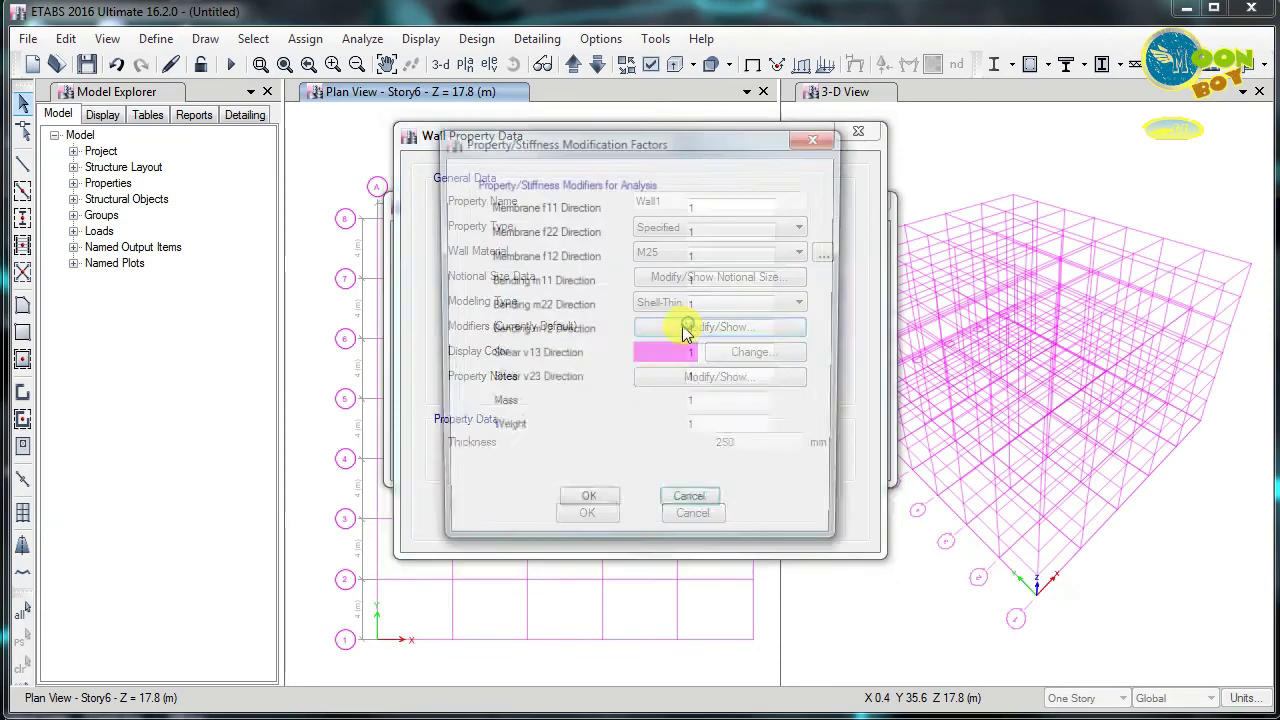
pyautogui.moveTo(603, 143); pyautogui.dragTo(877, 159)
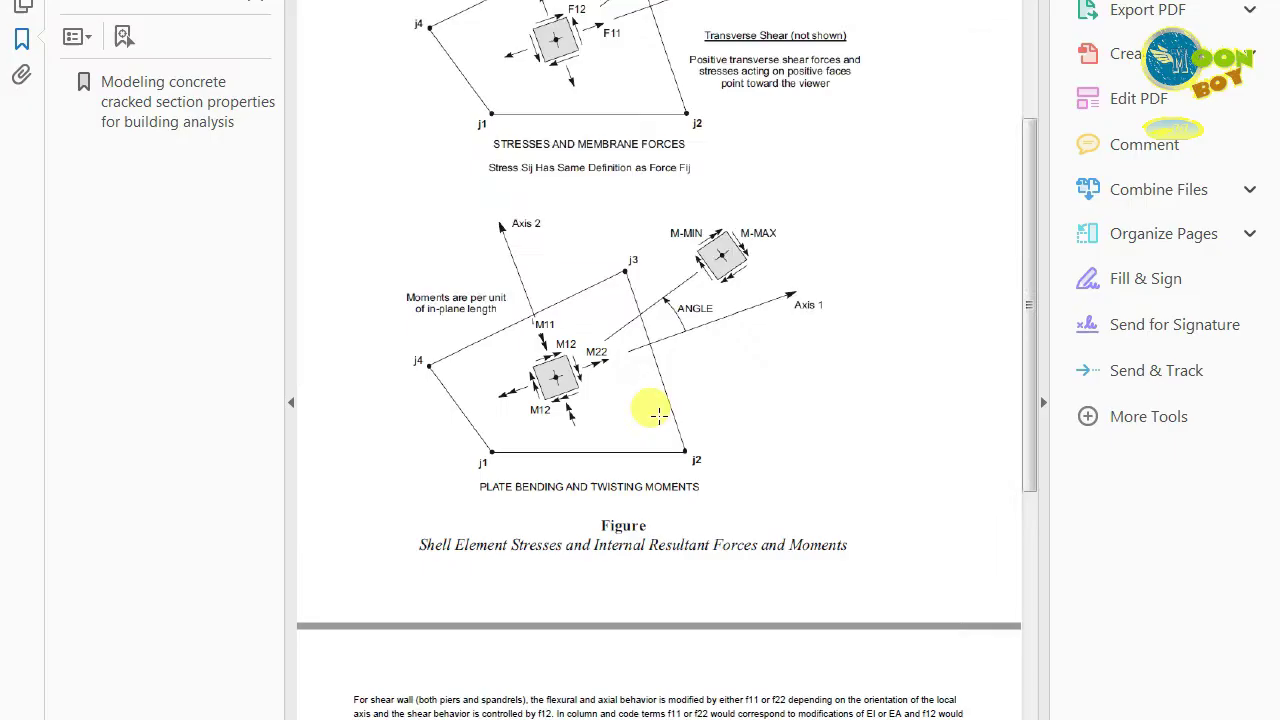
pyautogui.scroll(-10, 651, 414)
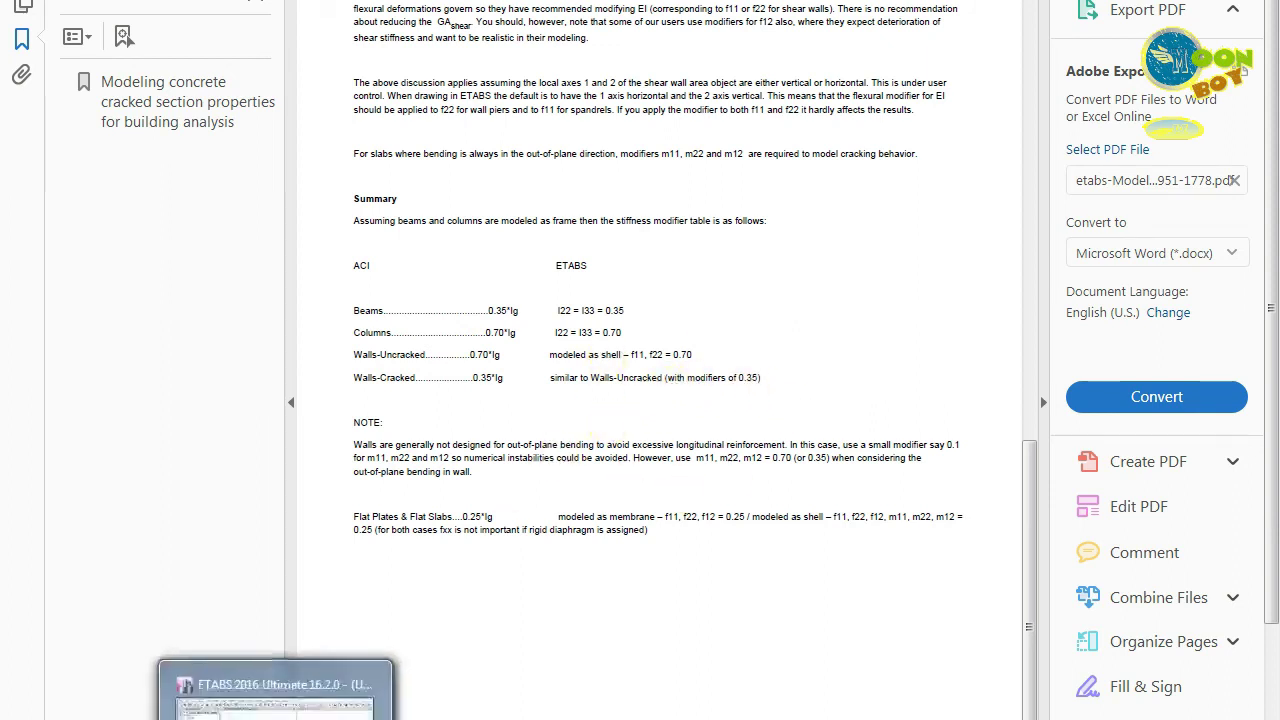
# After reviewing the PDF's cracked-wall summary (0.35 Ig), return to the ETABS wall modifiers.
pyautogui.click(300, 675)
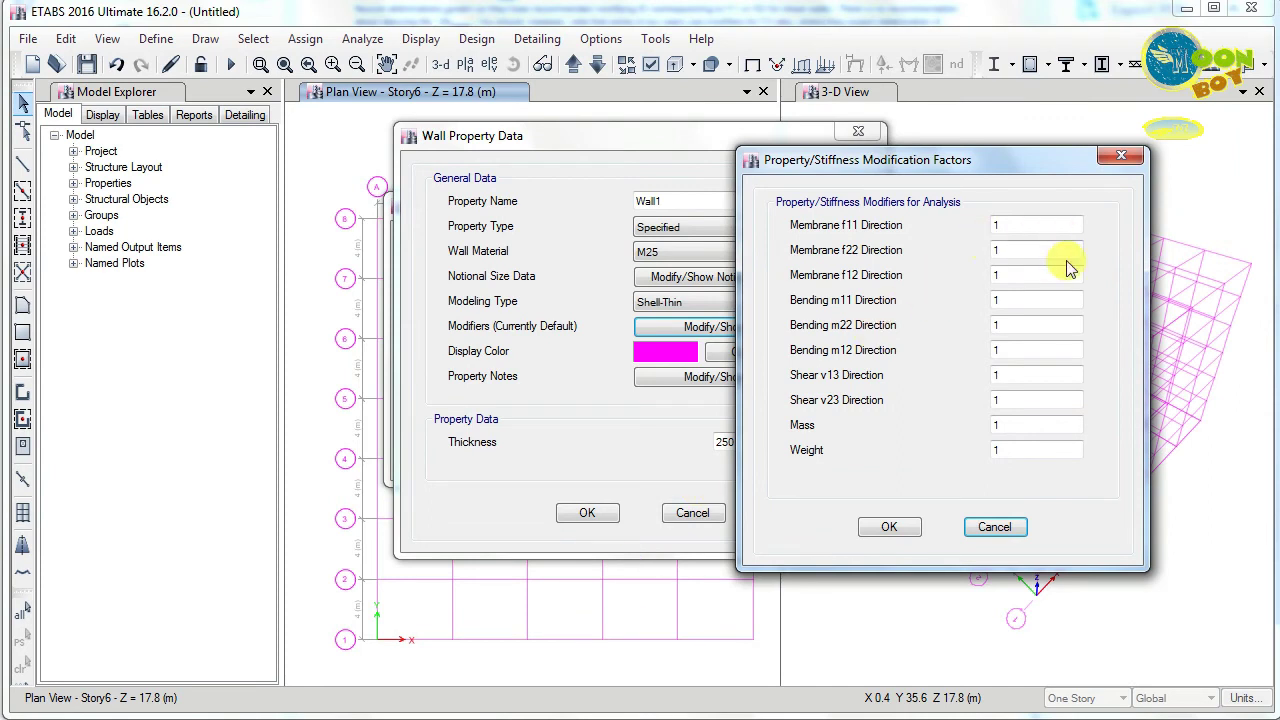
# Enter 0.7 for Wall1's Membrane f11 and f22 modifiers, then confirm and close every wall dialog.
pyautogui.doubleClick(1025, 224)
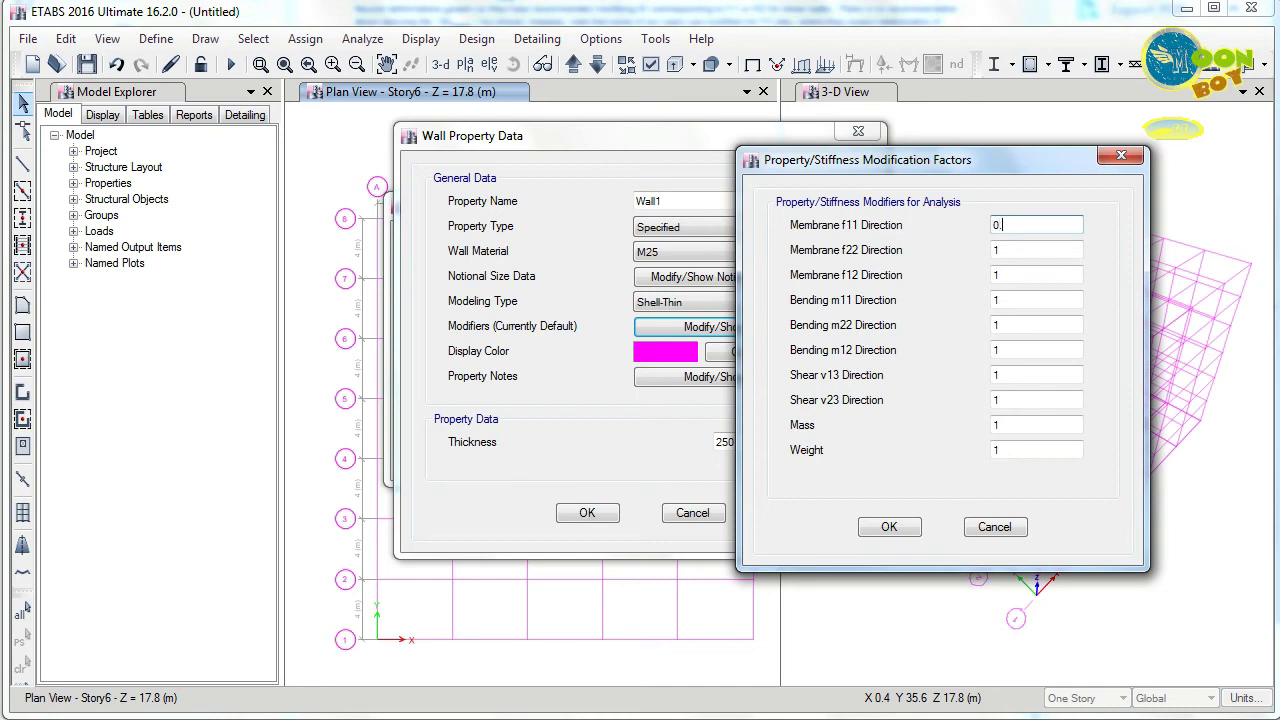
pyautogui.write('0.7')
pyautogui.doubleClick(1000, 249)
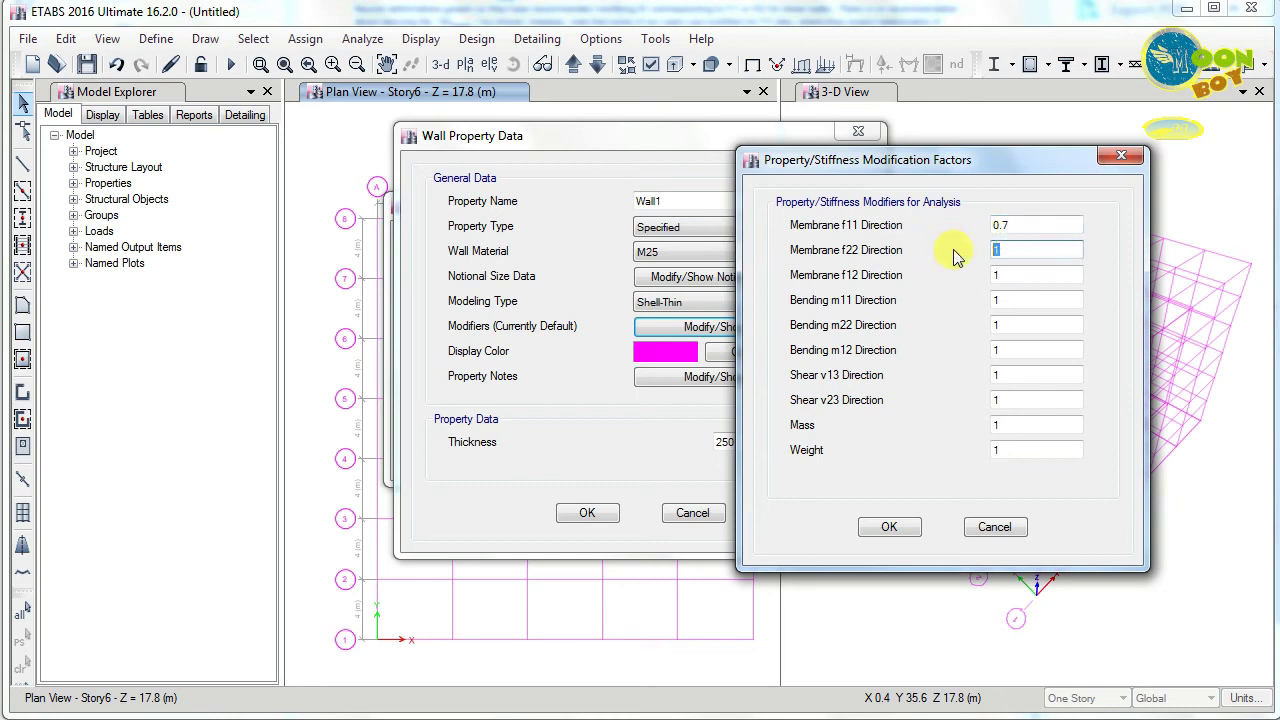
pyautogui.write('0.7')
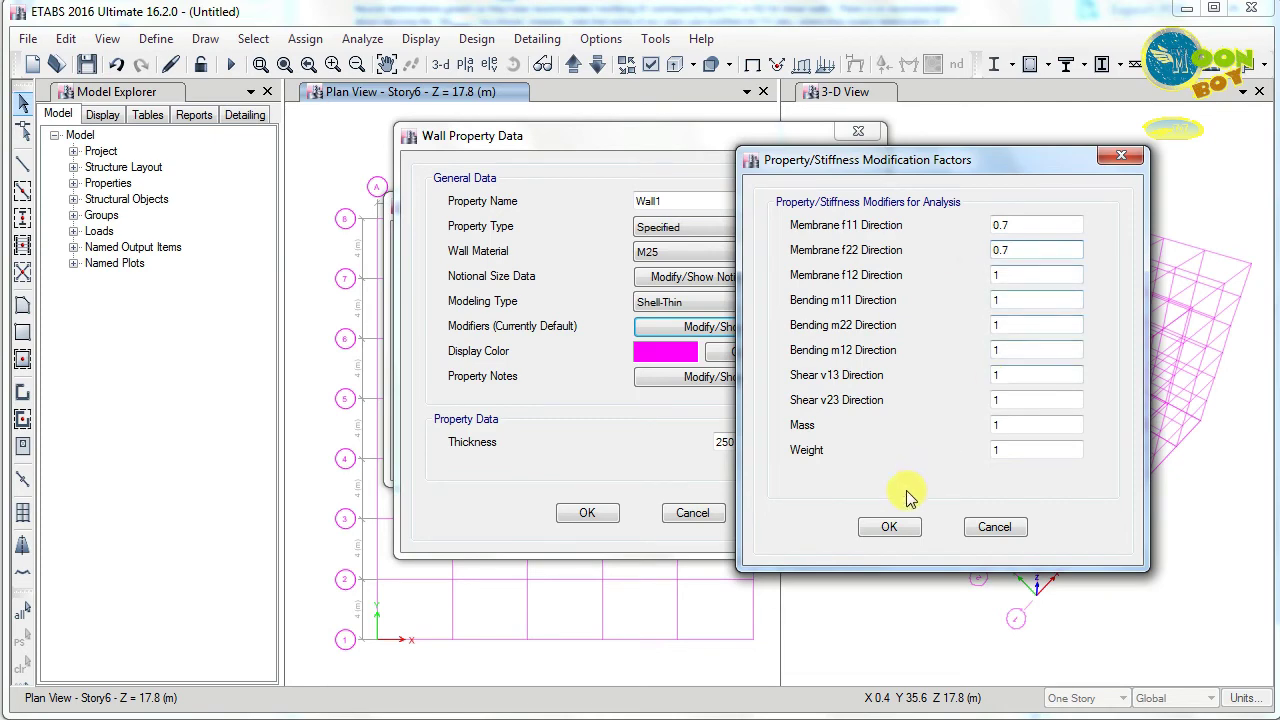
pyautogui.click(889, 527)
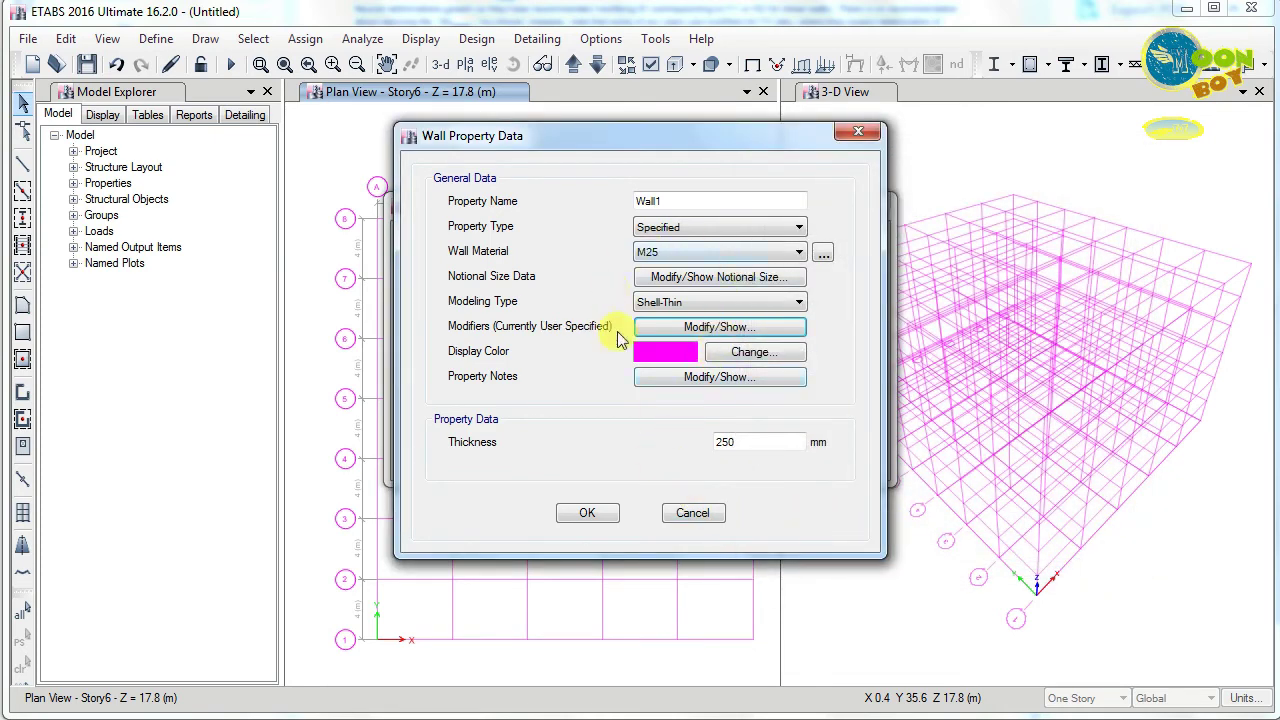
pyautogui.click(612, 510)
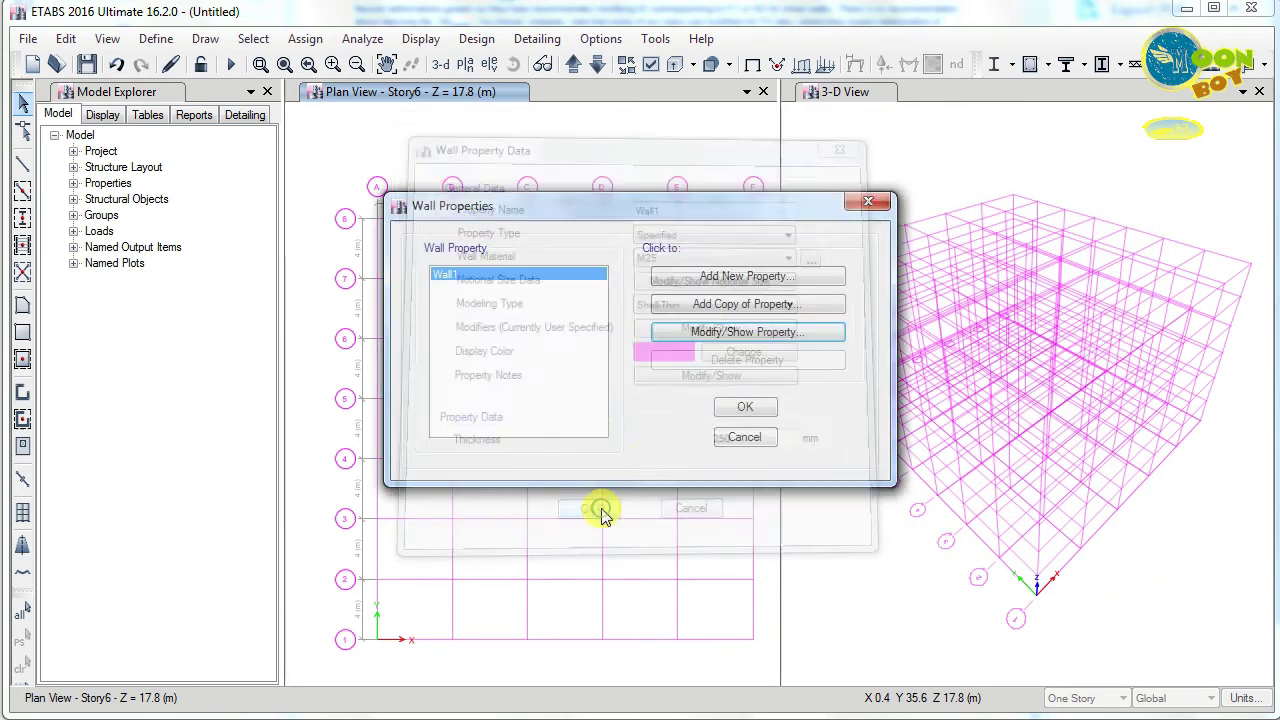
pyautogui.click(741, 408)
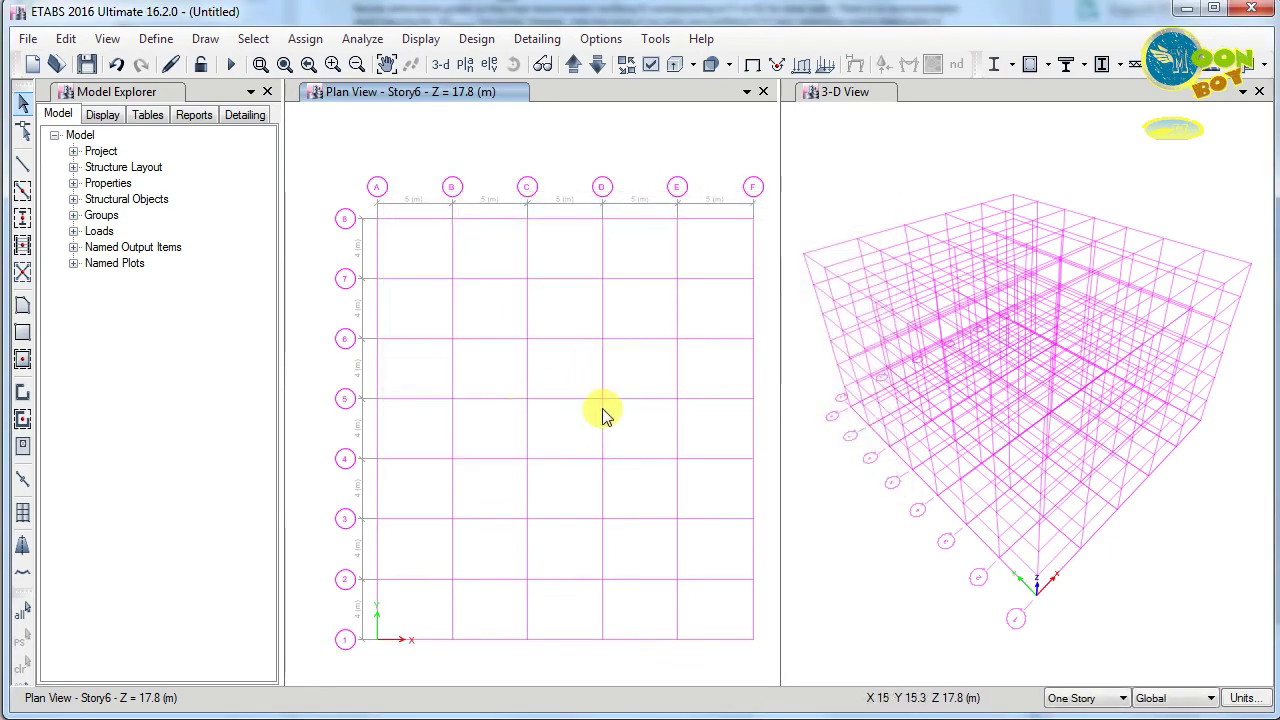